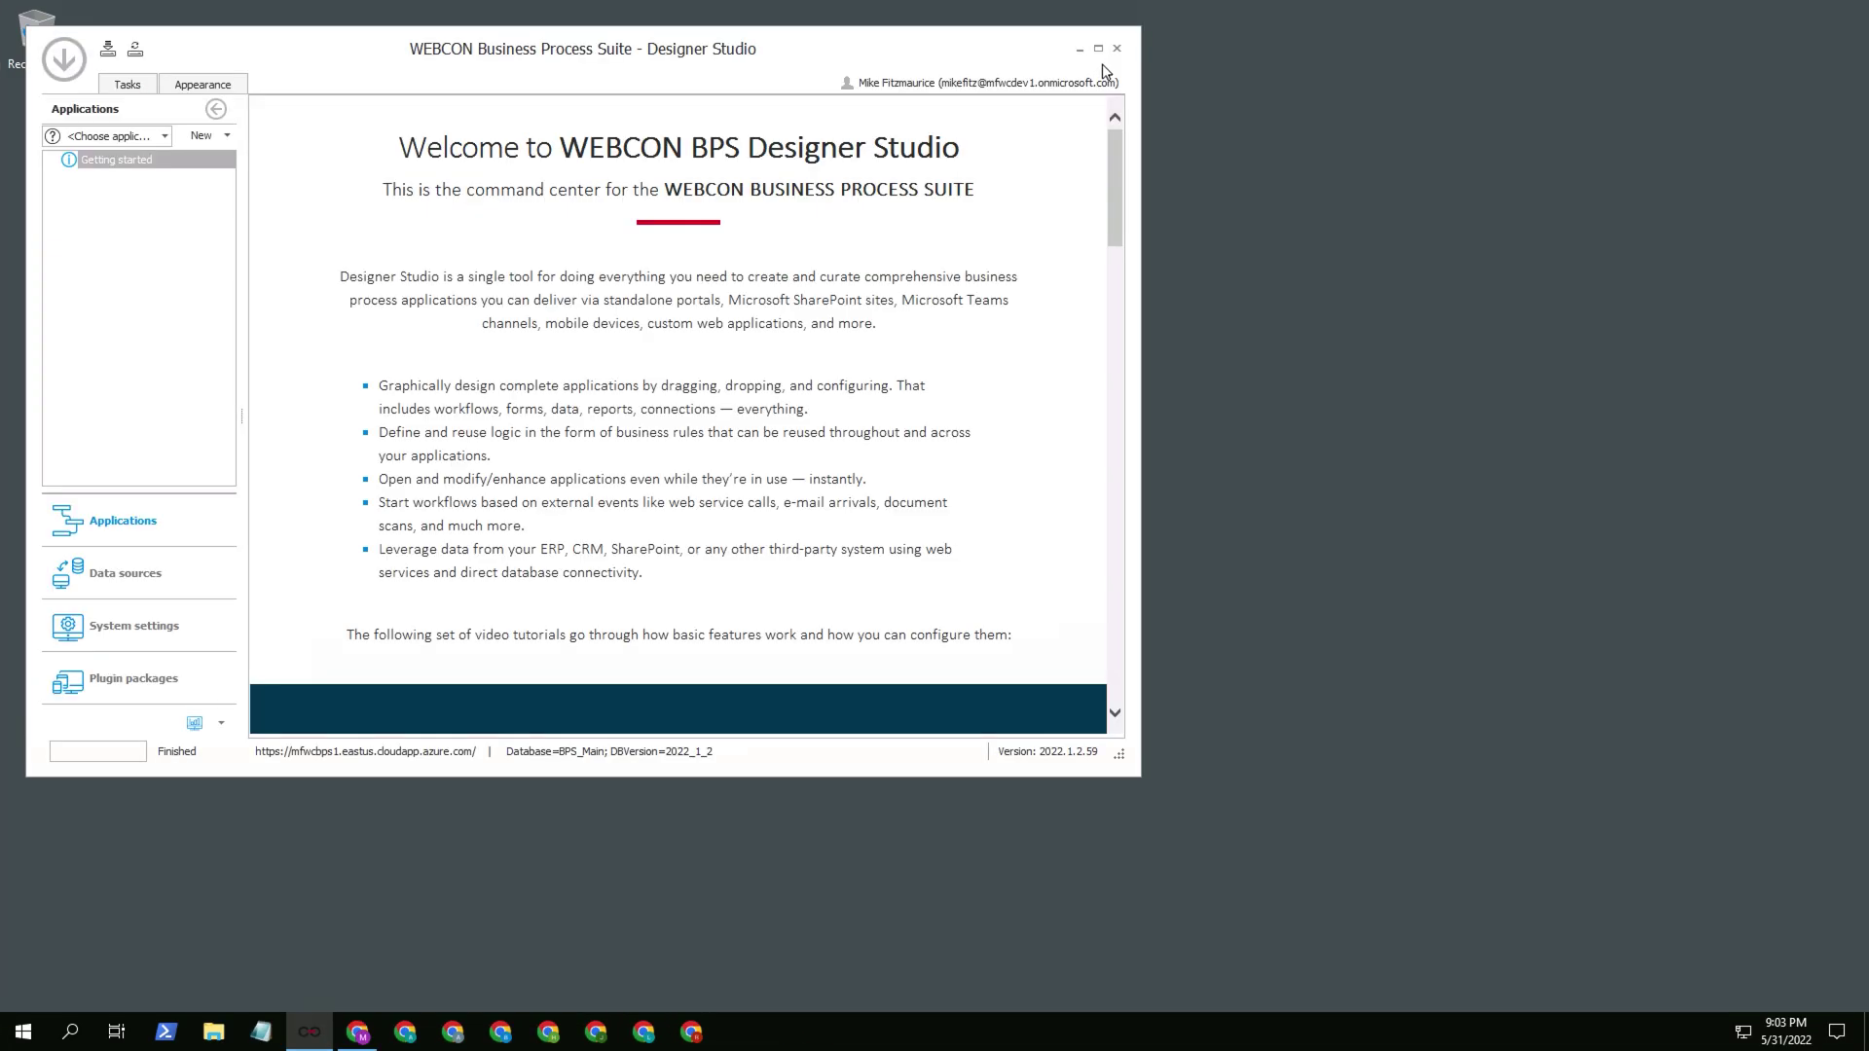
Maximize the Designer Studio window to fill the screen
click(1100, 51)
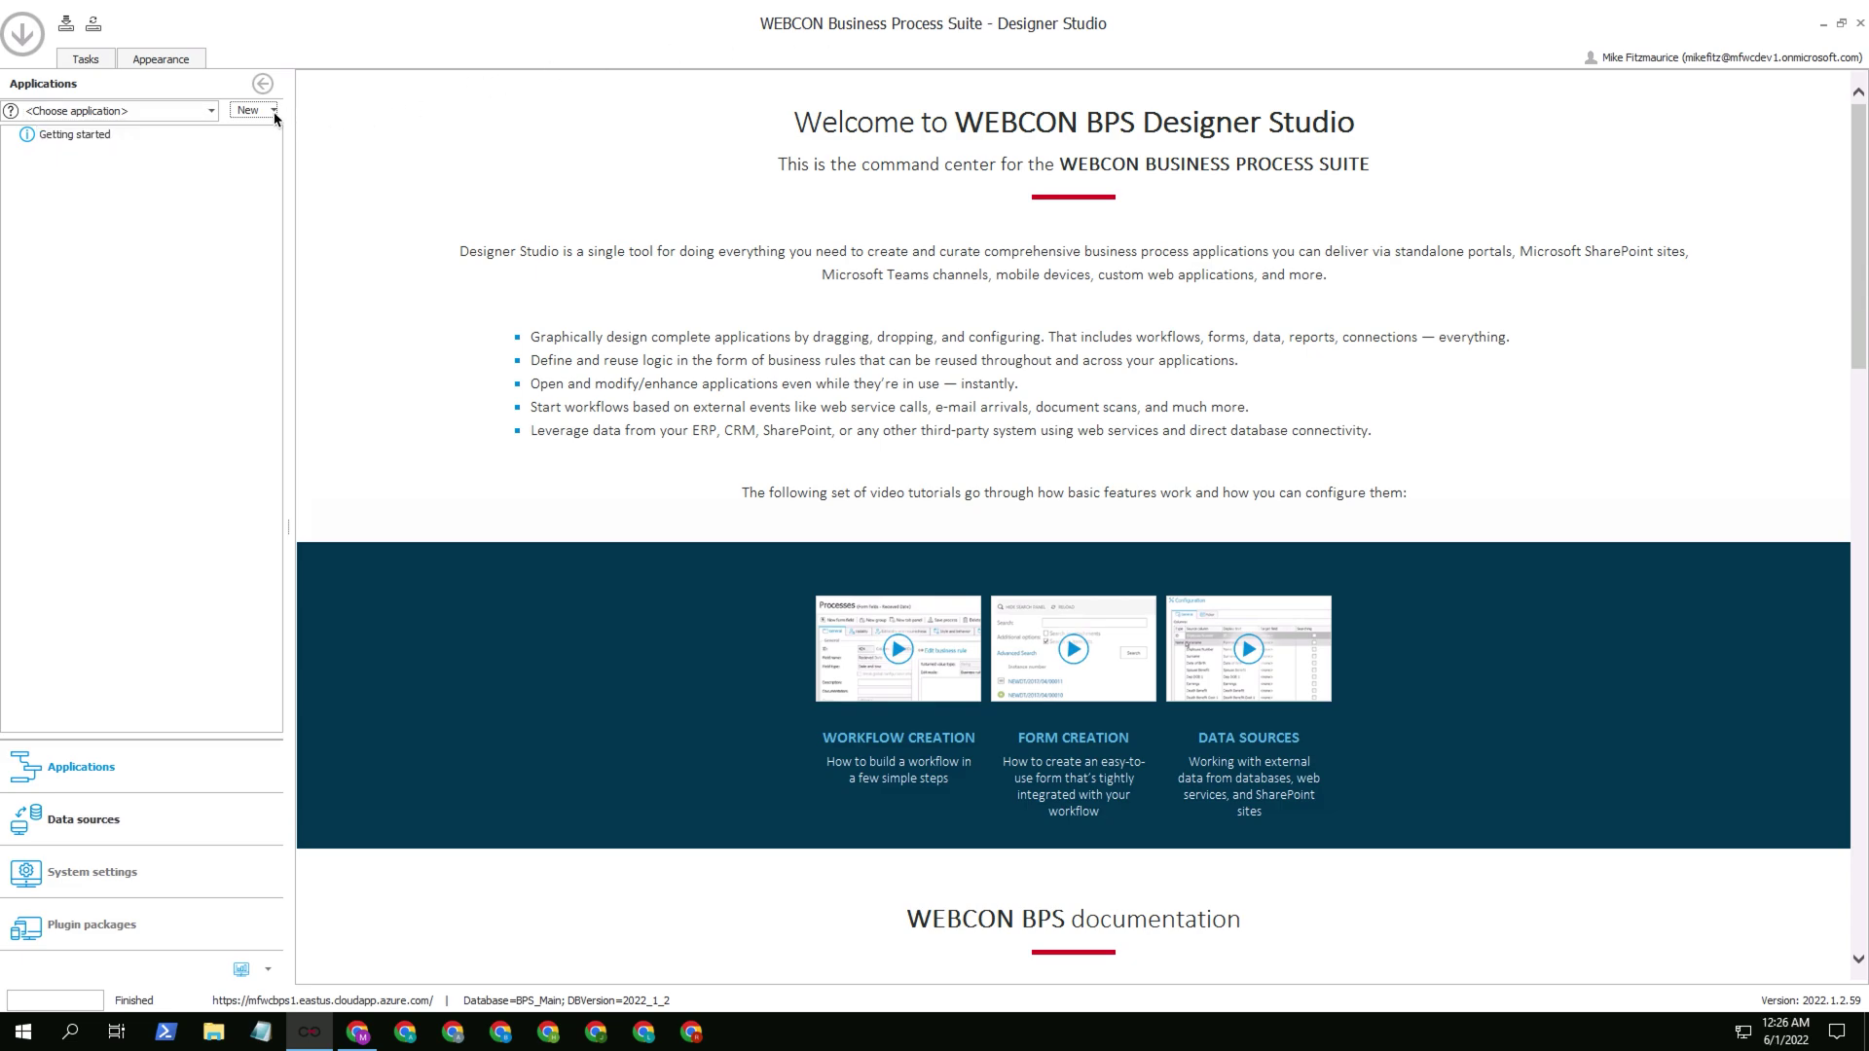
Create application Request Management: process Change Requests, form type Change Request, acronym CHRQ, workflow Change Request Review
click(275, 111)
click(284, 157)
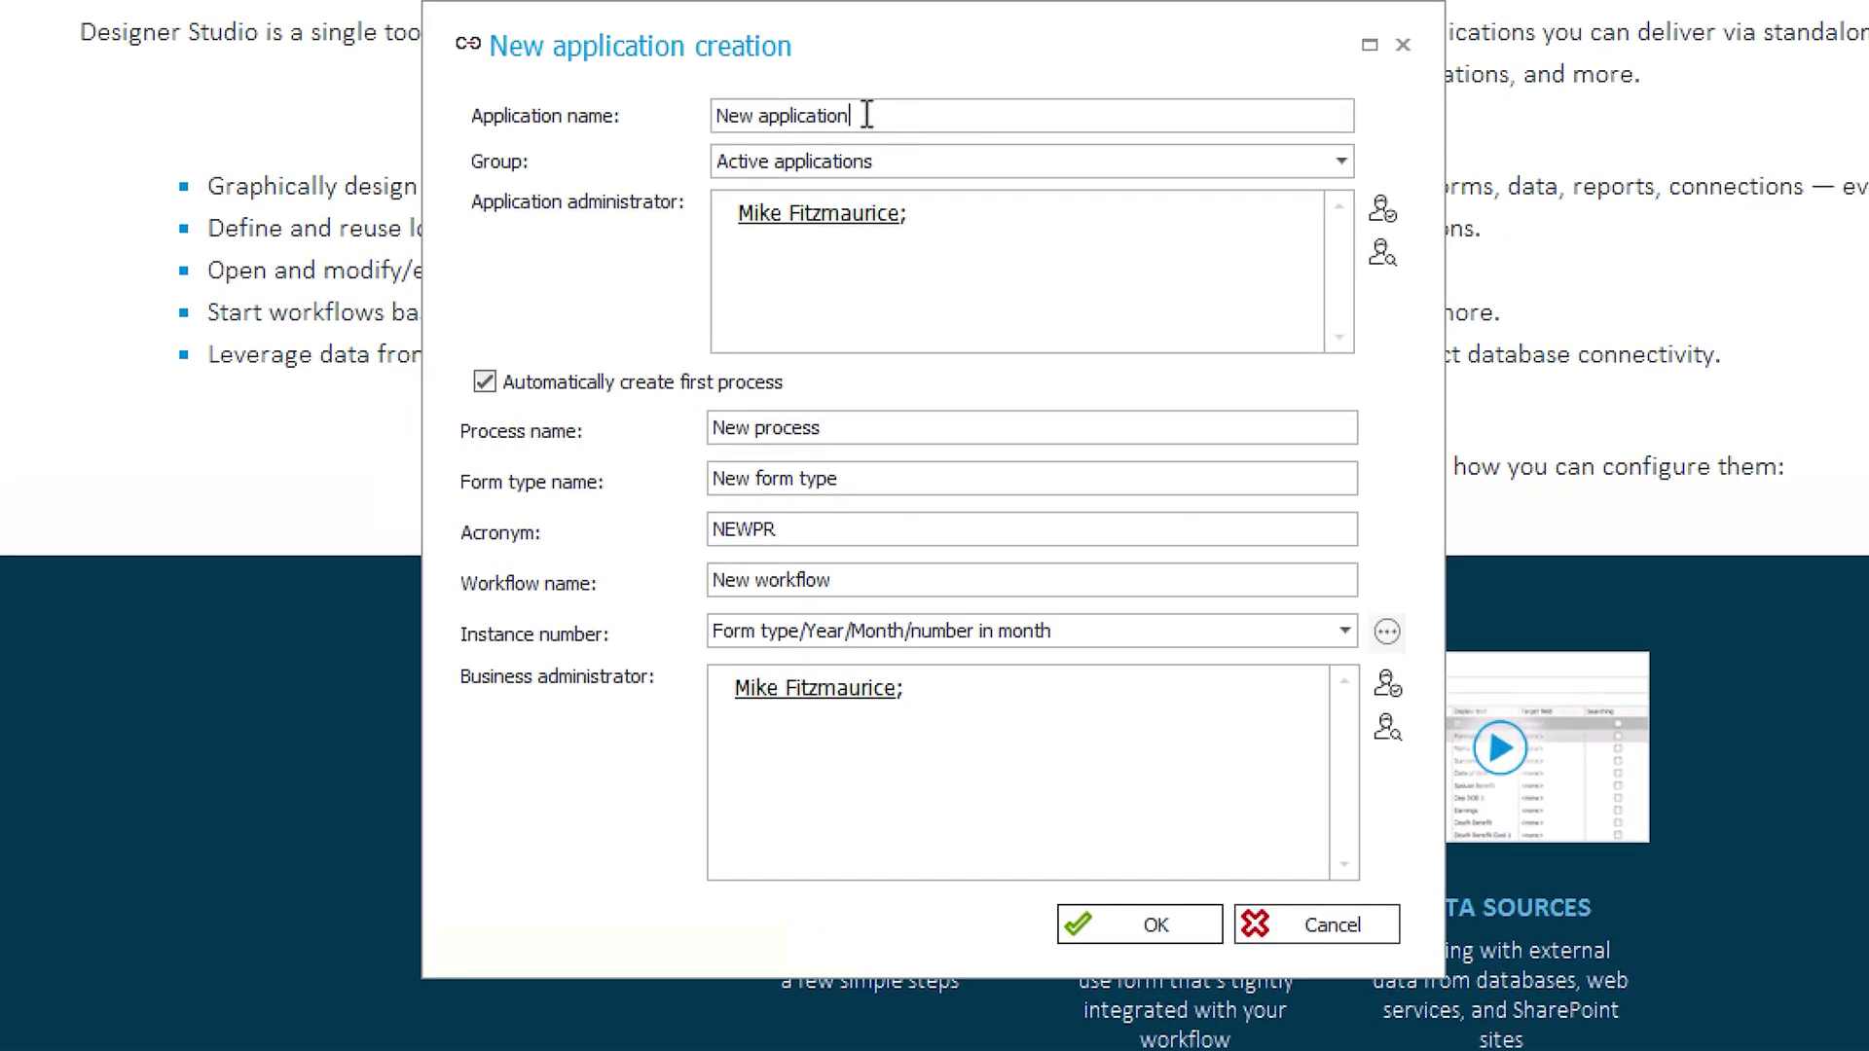
triple_click(896, 299)
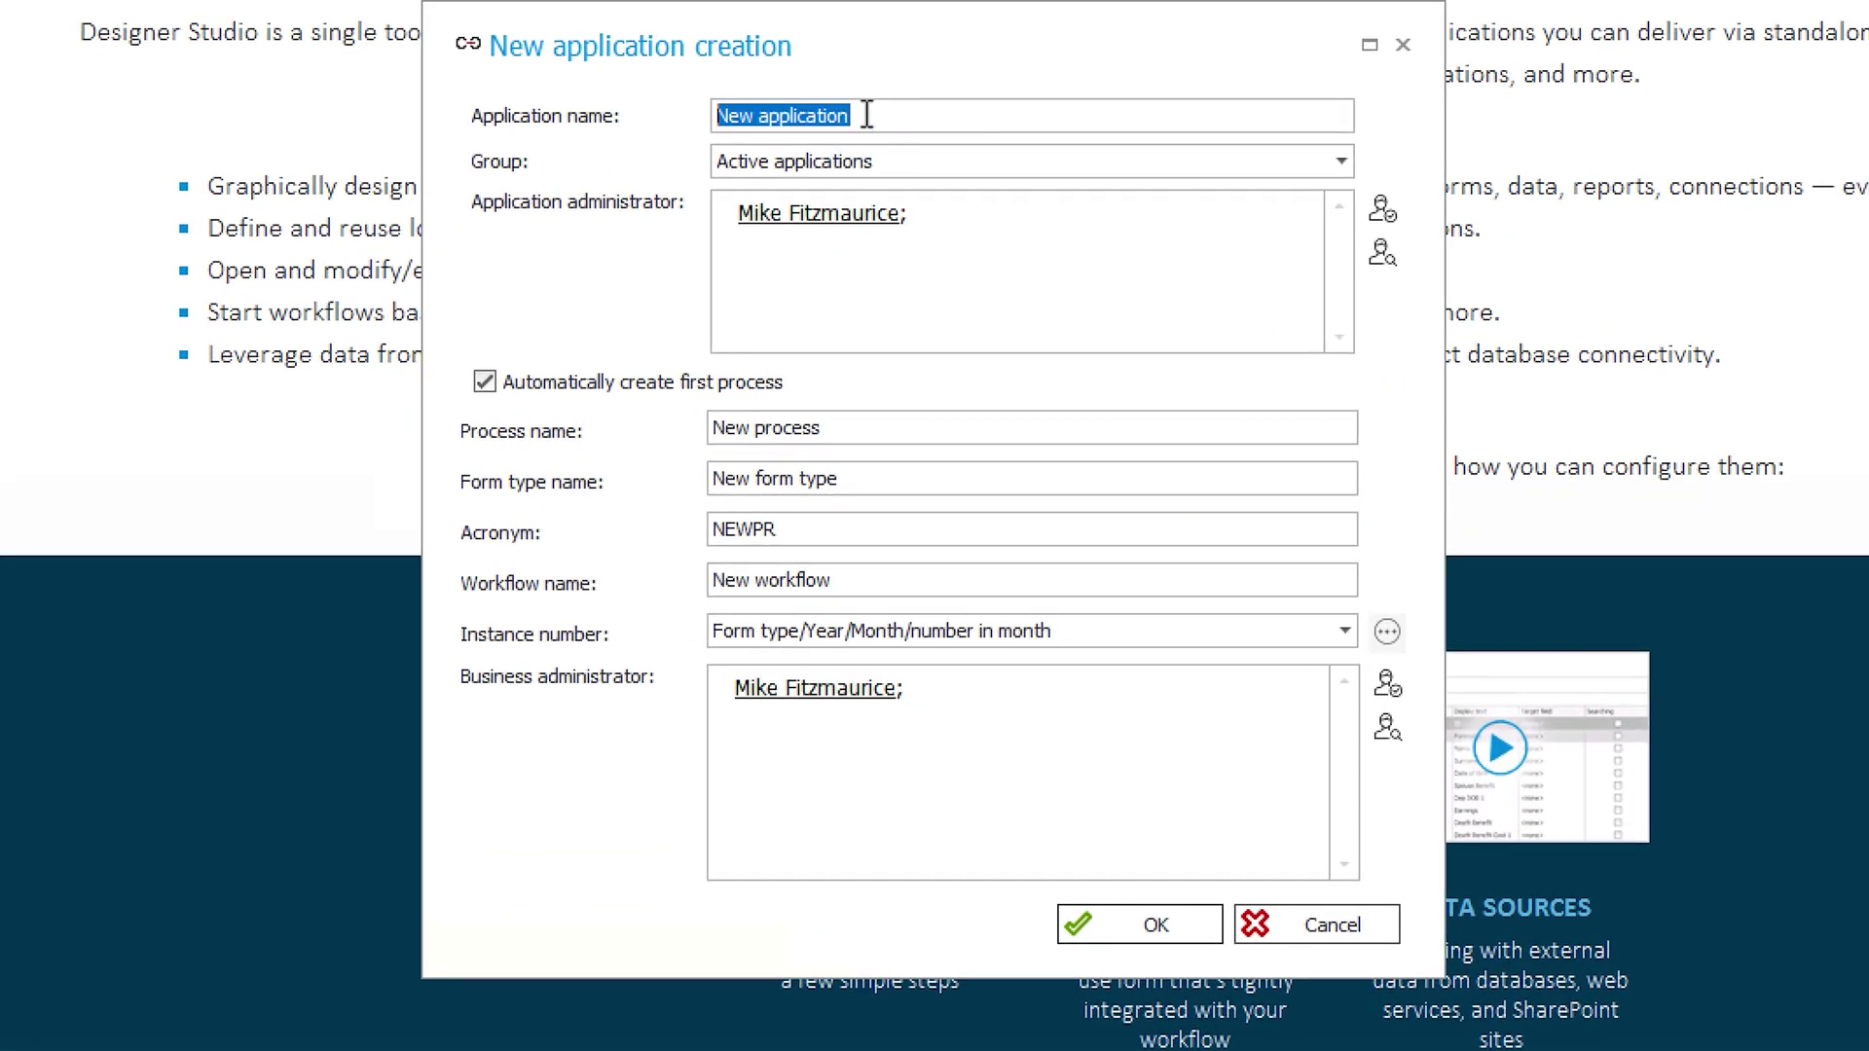
text(Request Management)
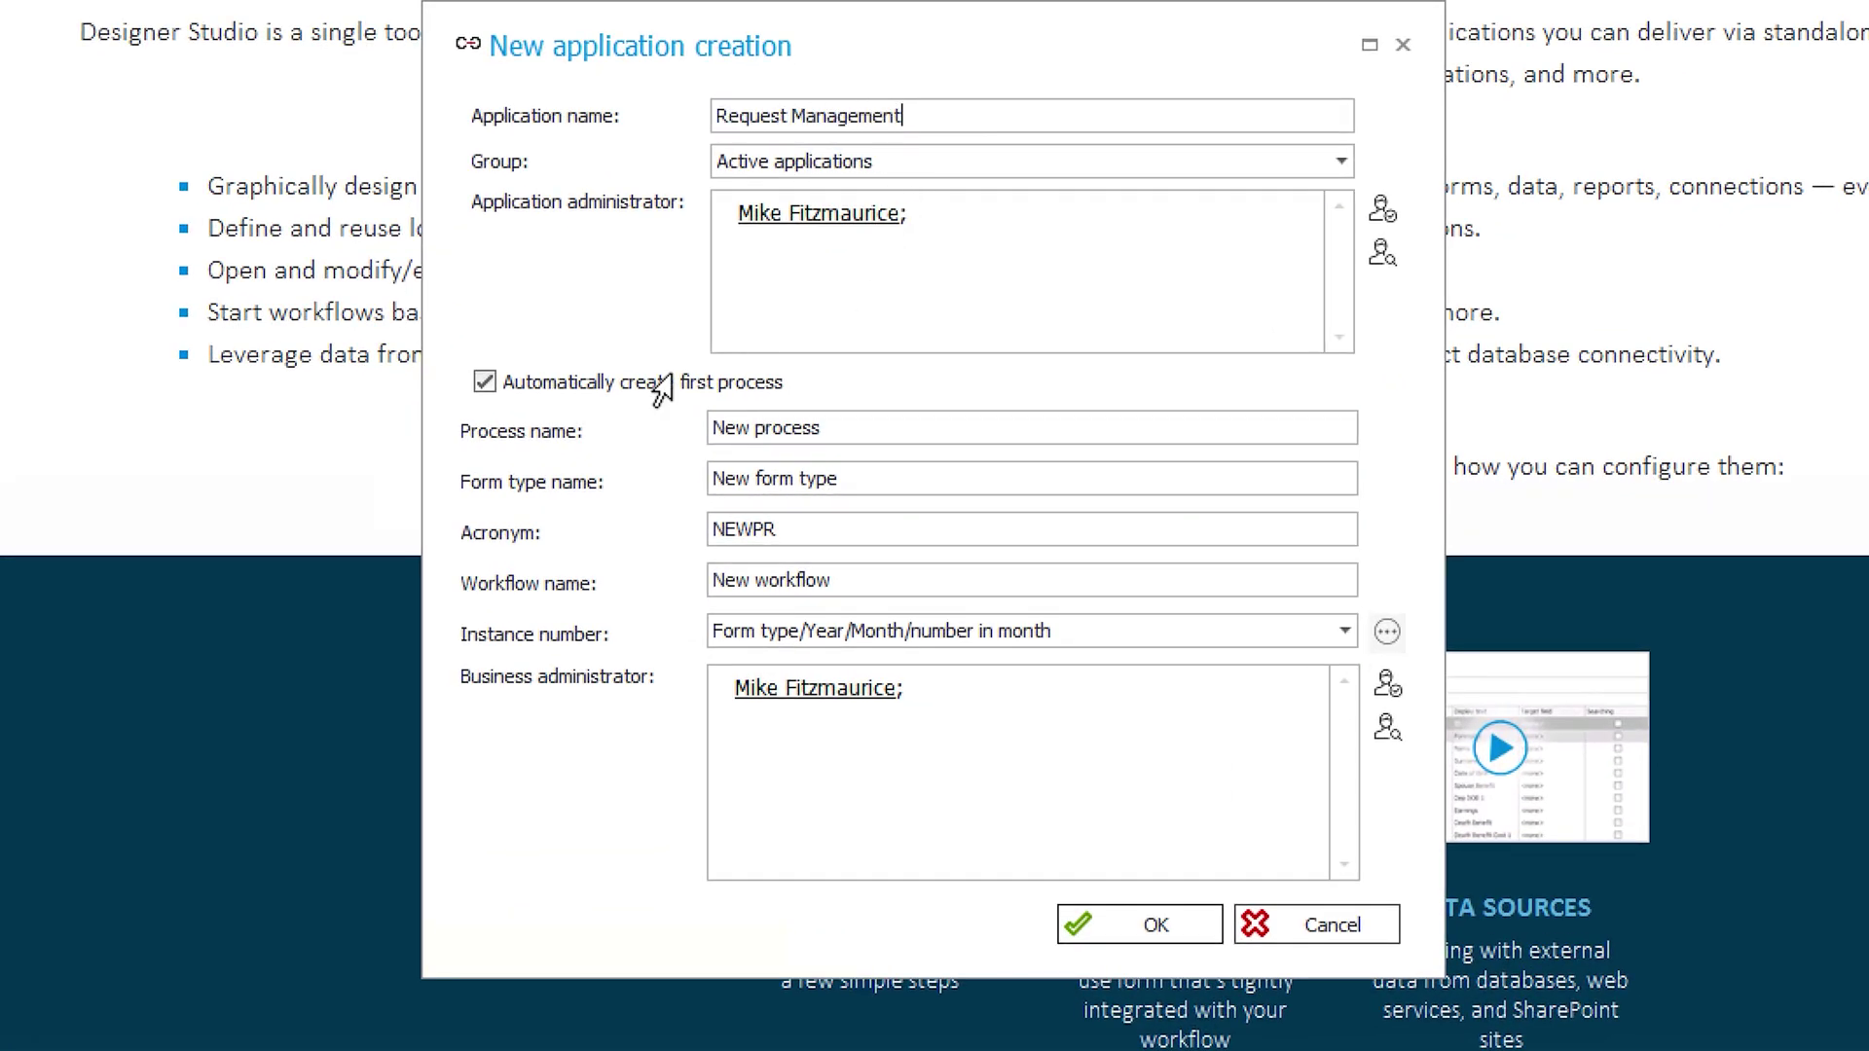
triple_click(836, 427)
text(Change Requests)
triple_click(875, 475)
text(Change Request)
click(826, 531)
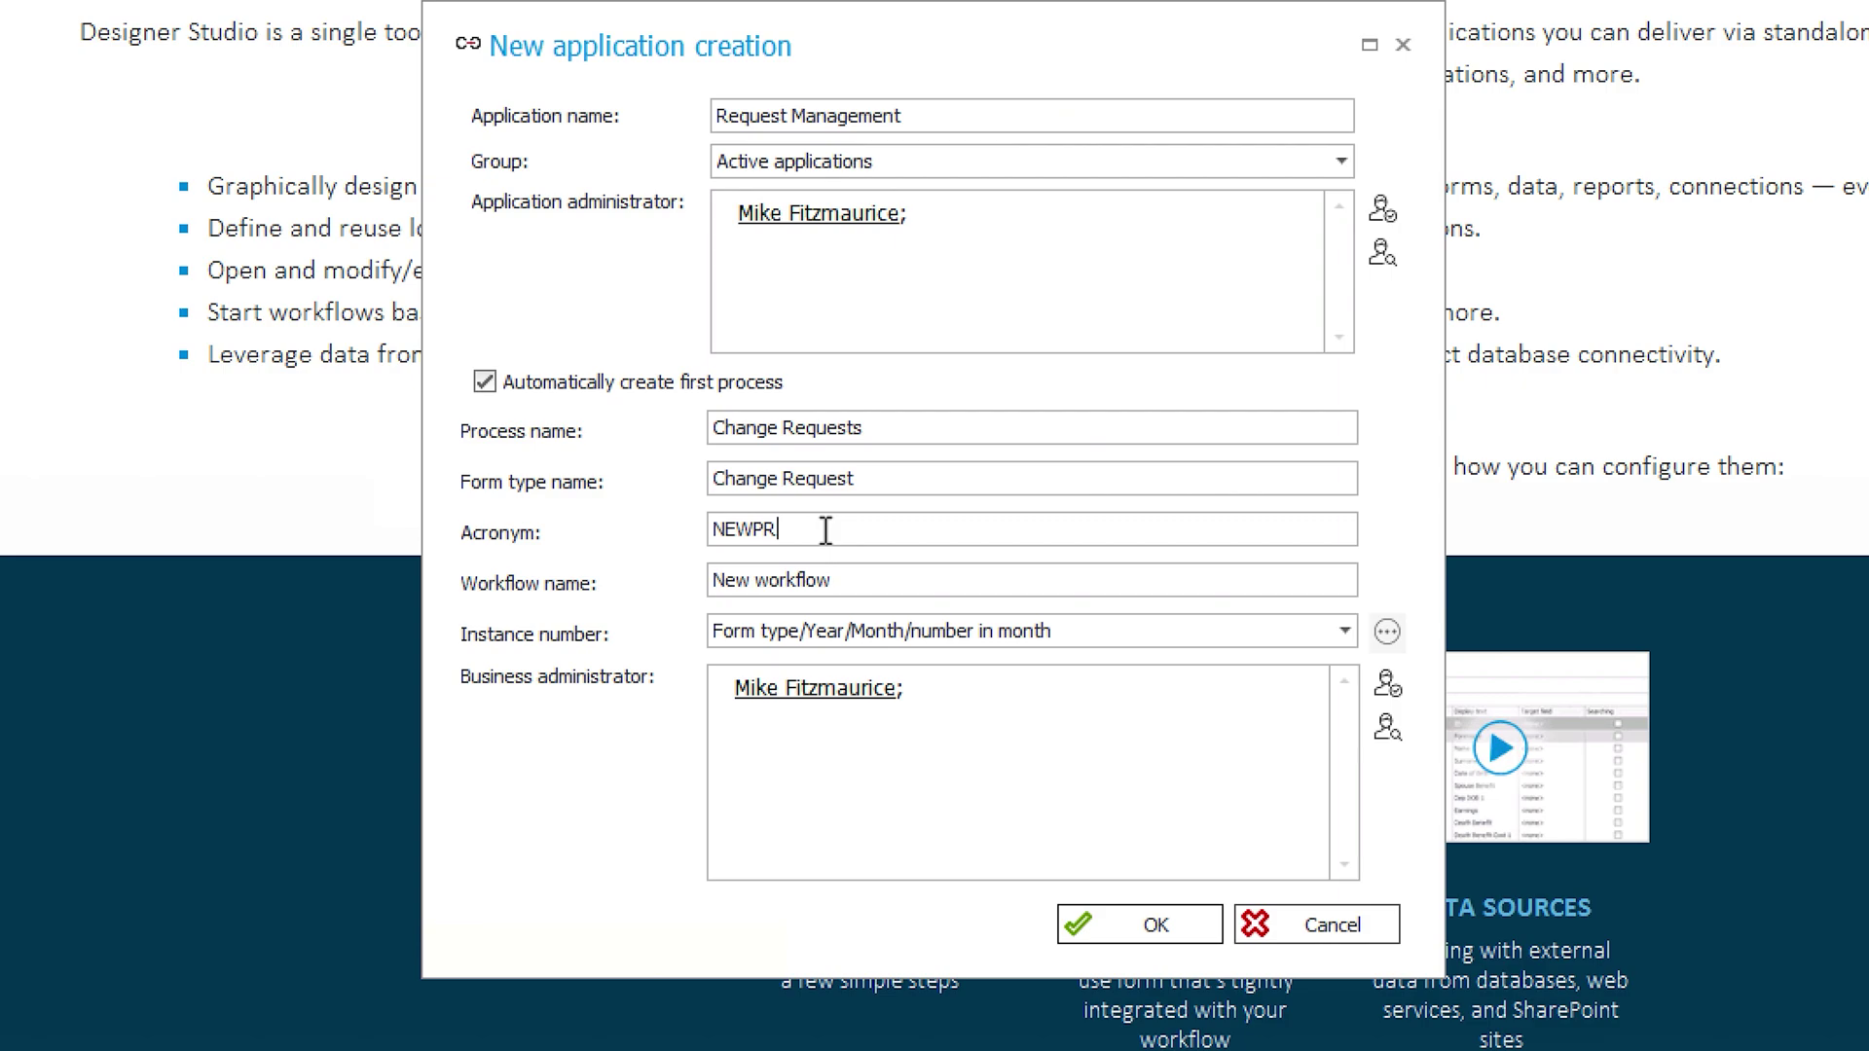
double_click(826, 530)
text(CHRQ)
key(Tab)
text(Change Request Review)
click(1144, 925)
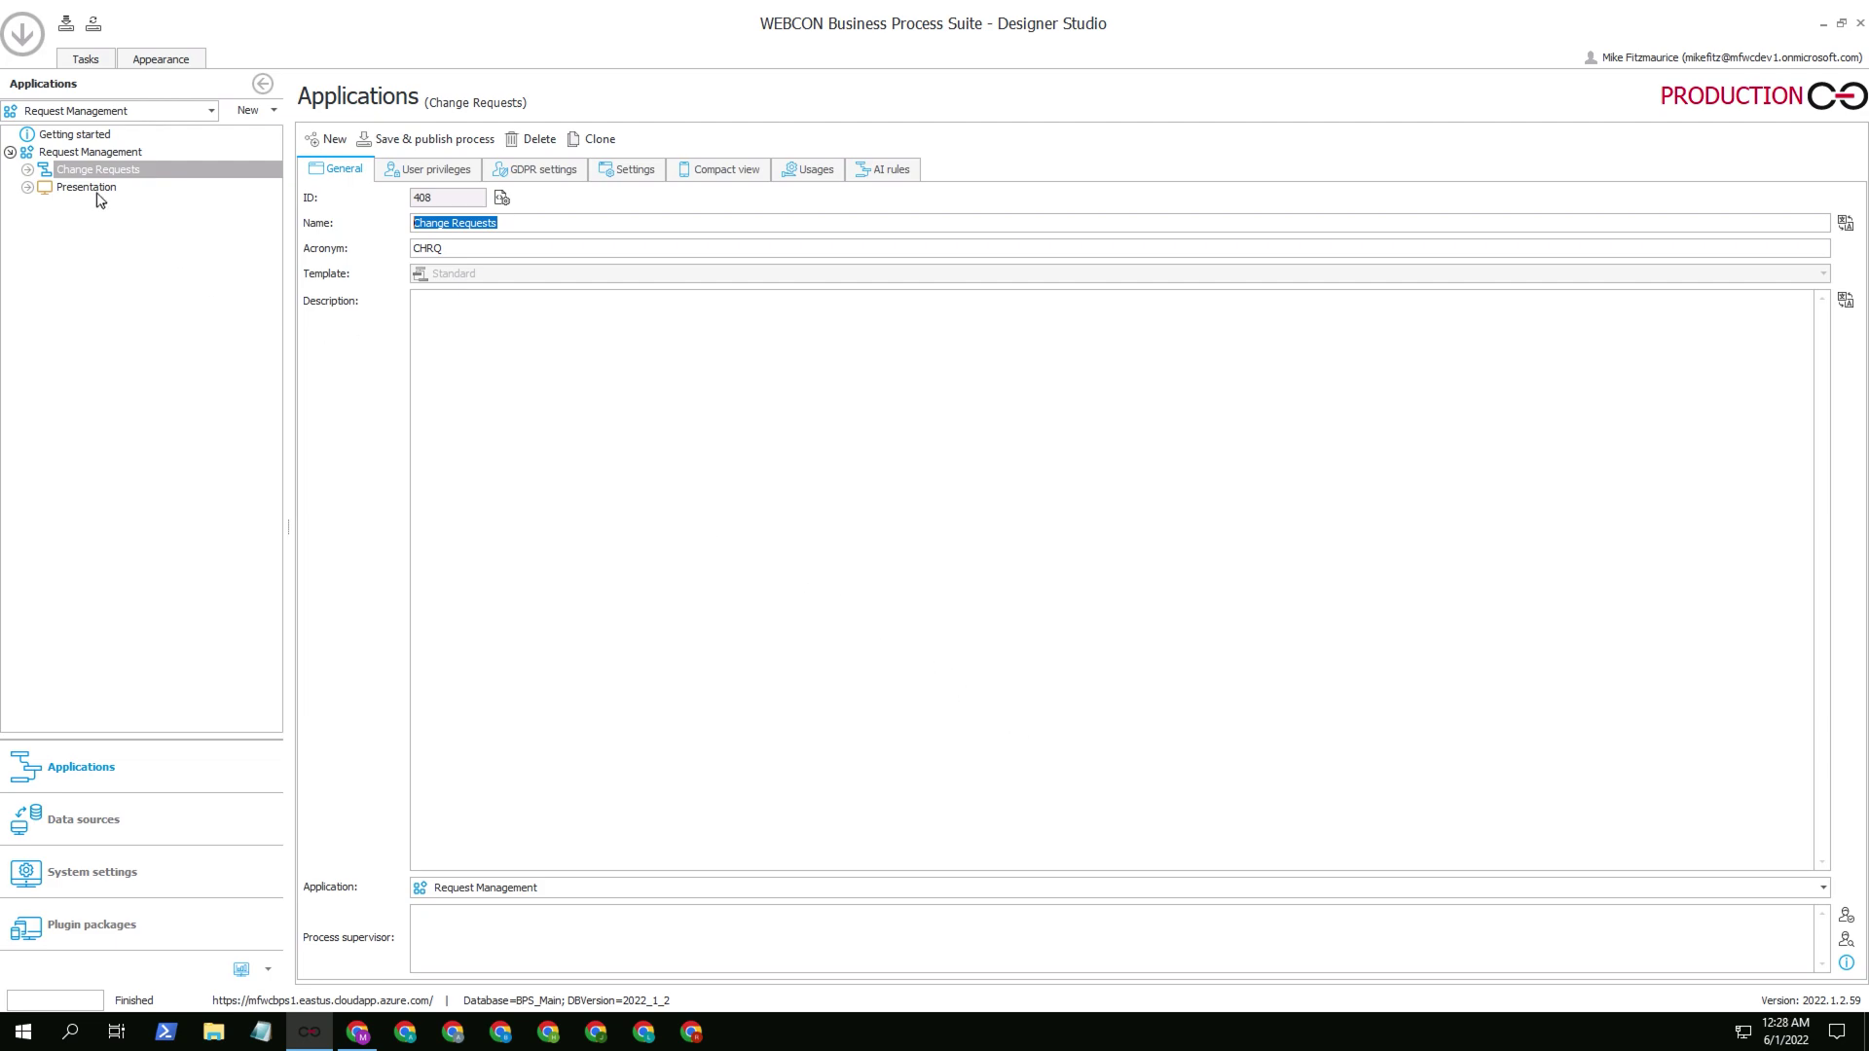
Open the Change Request Review workflow in the diagram designer
click(28, 171)
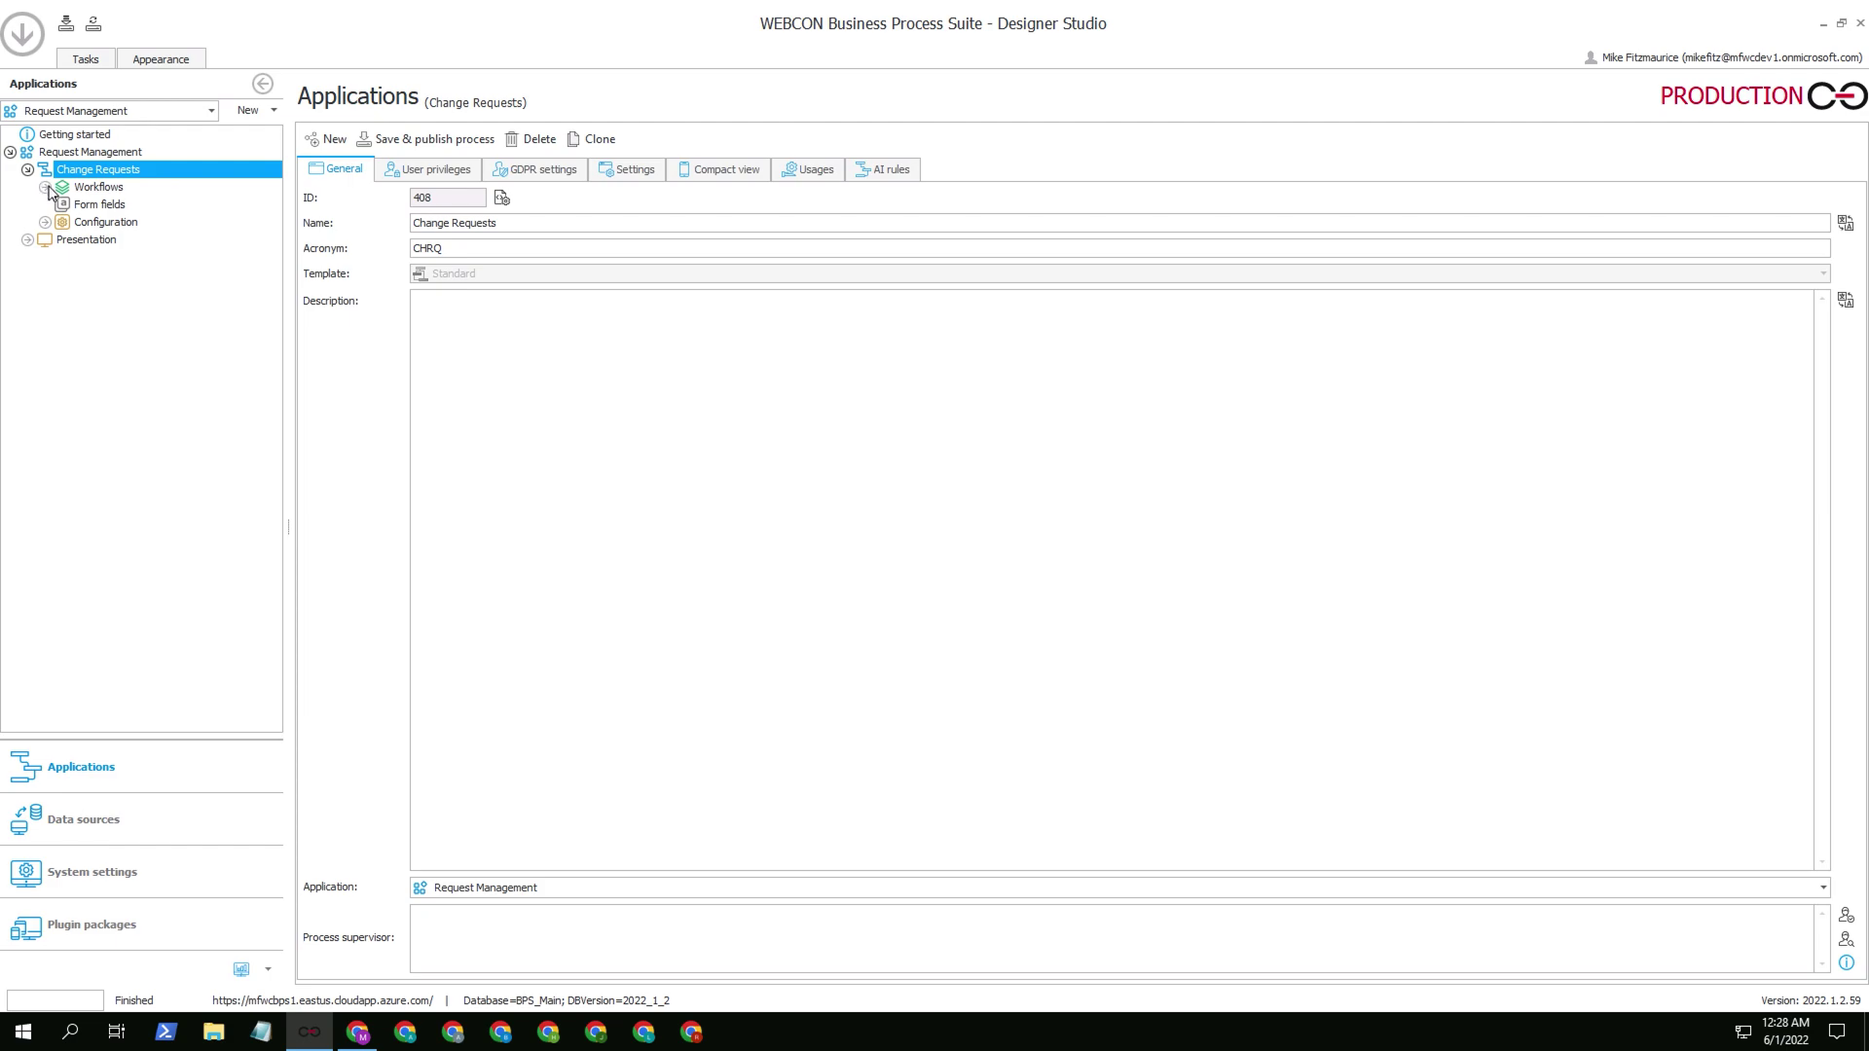
click(46, 186)
click(63, 206)
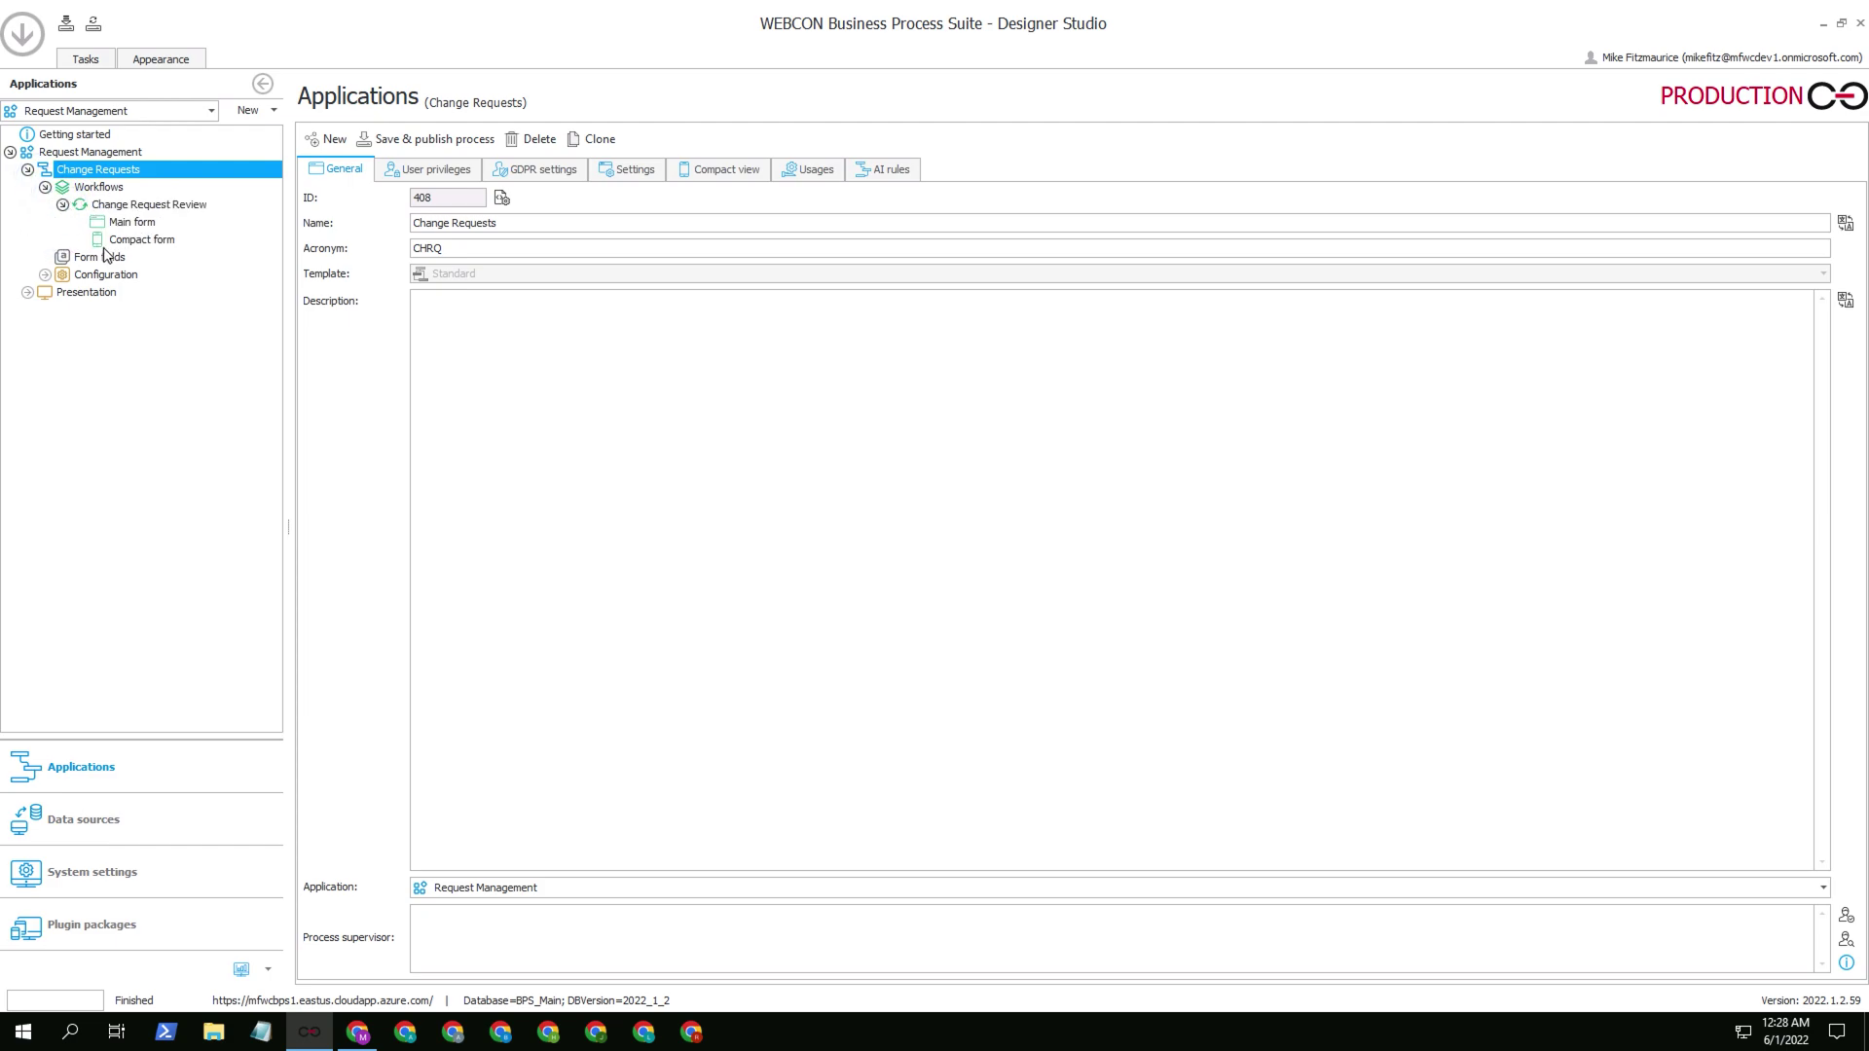
click(28, 293)
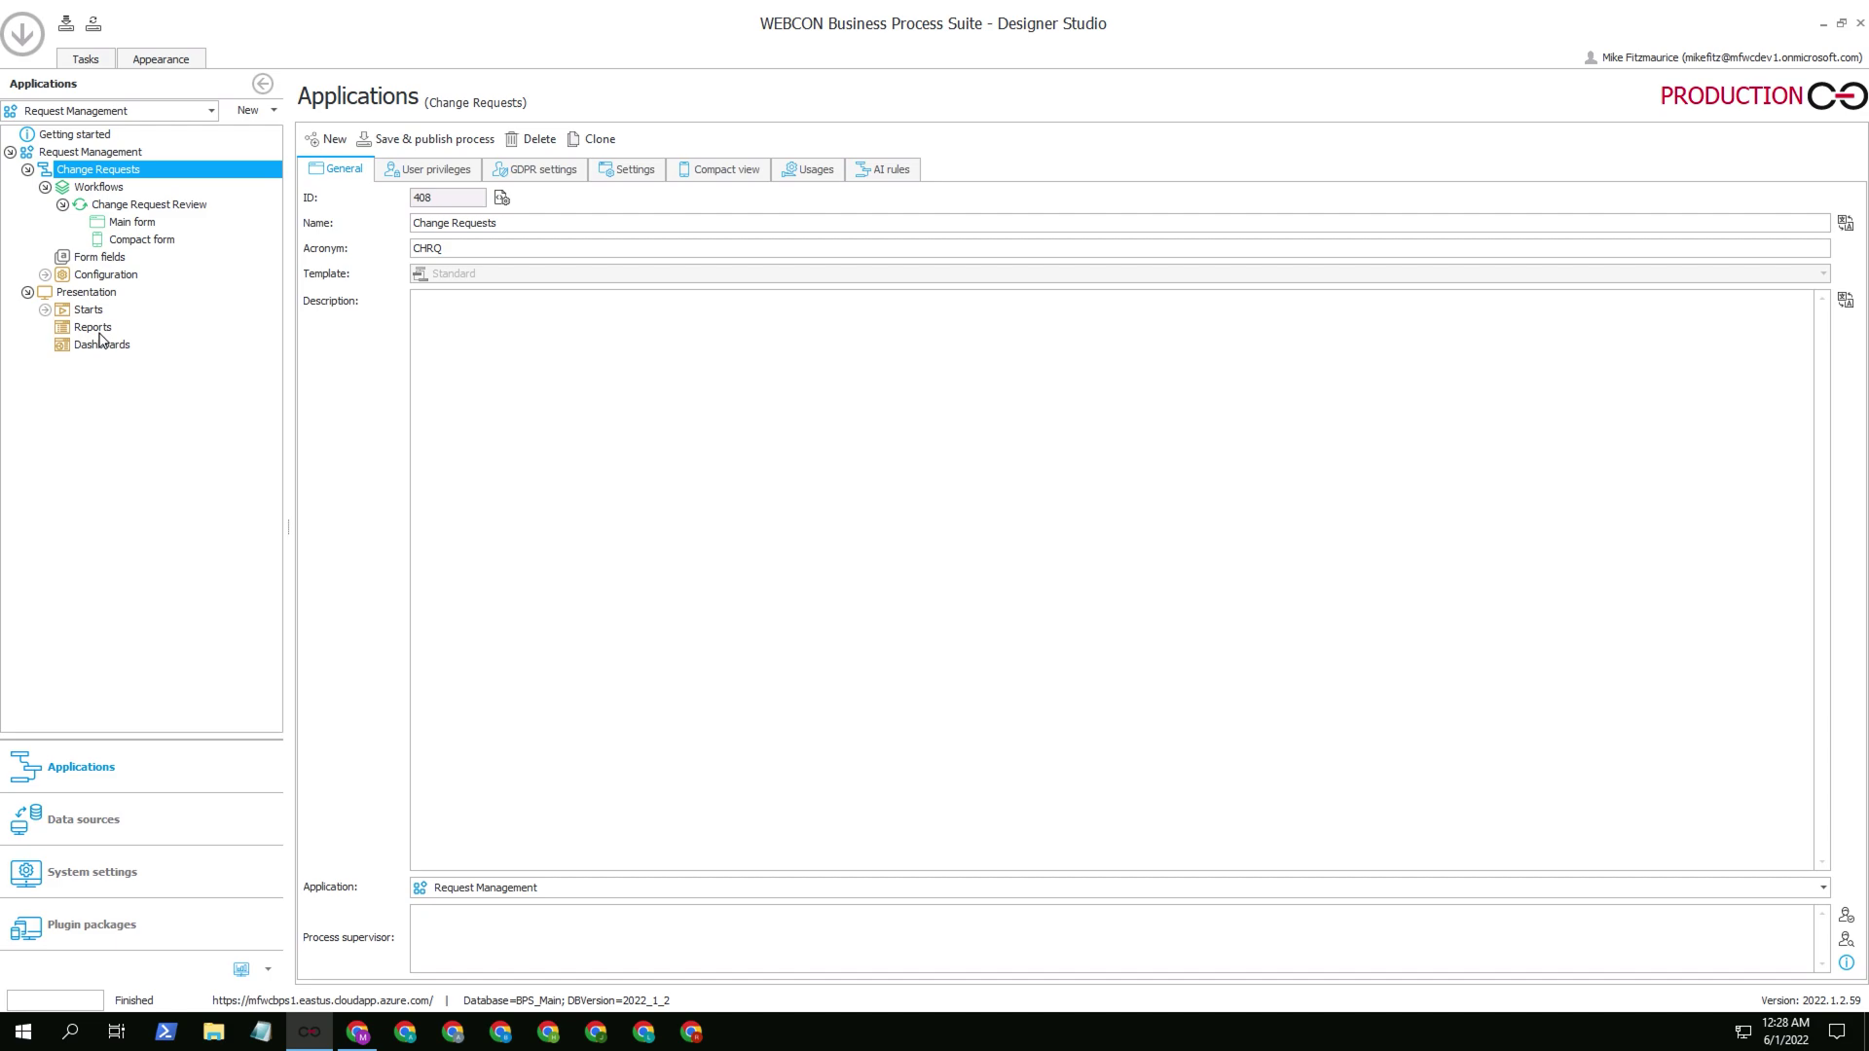
click(156, 205)
click(418, 170)
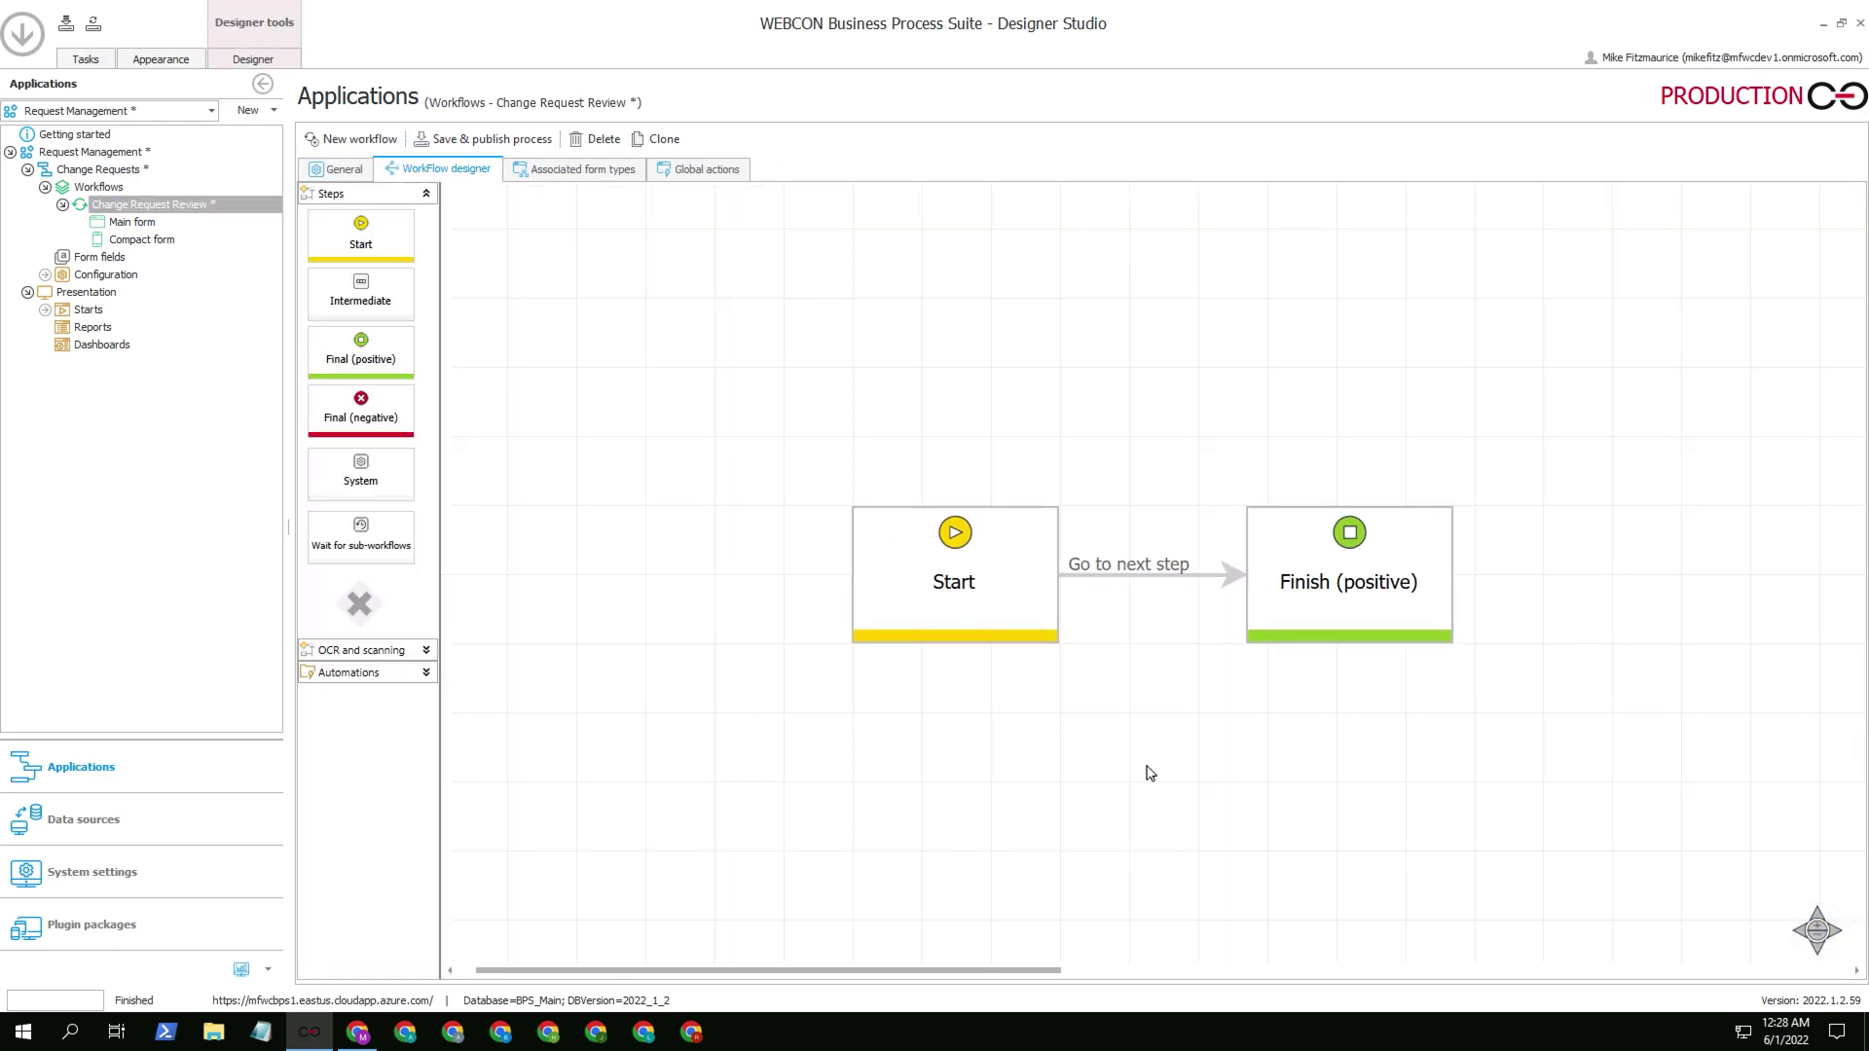
Spread the Start and Finish steps apart and rename Start to Registration
click(1031, 583)
drag(1031, 583, 753, 583)
drag(1436, 545, 1663, 546)
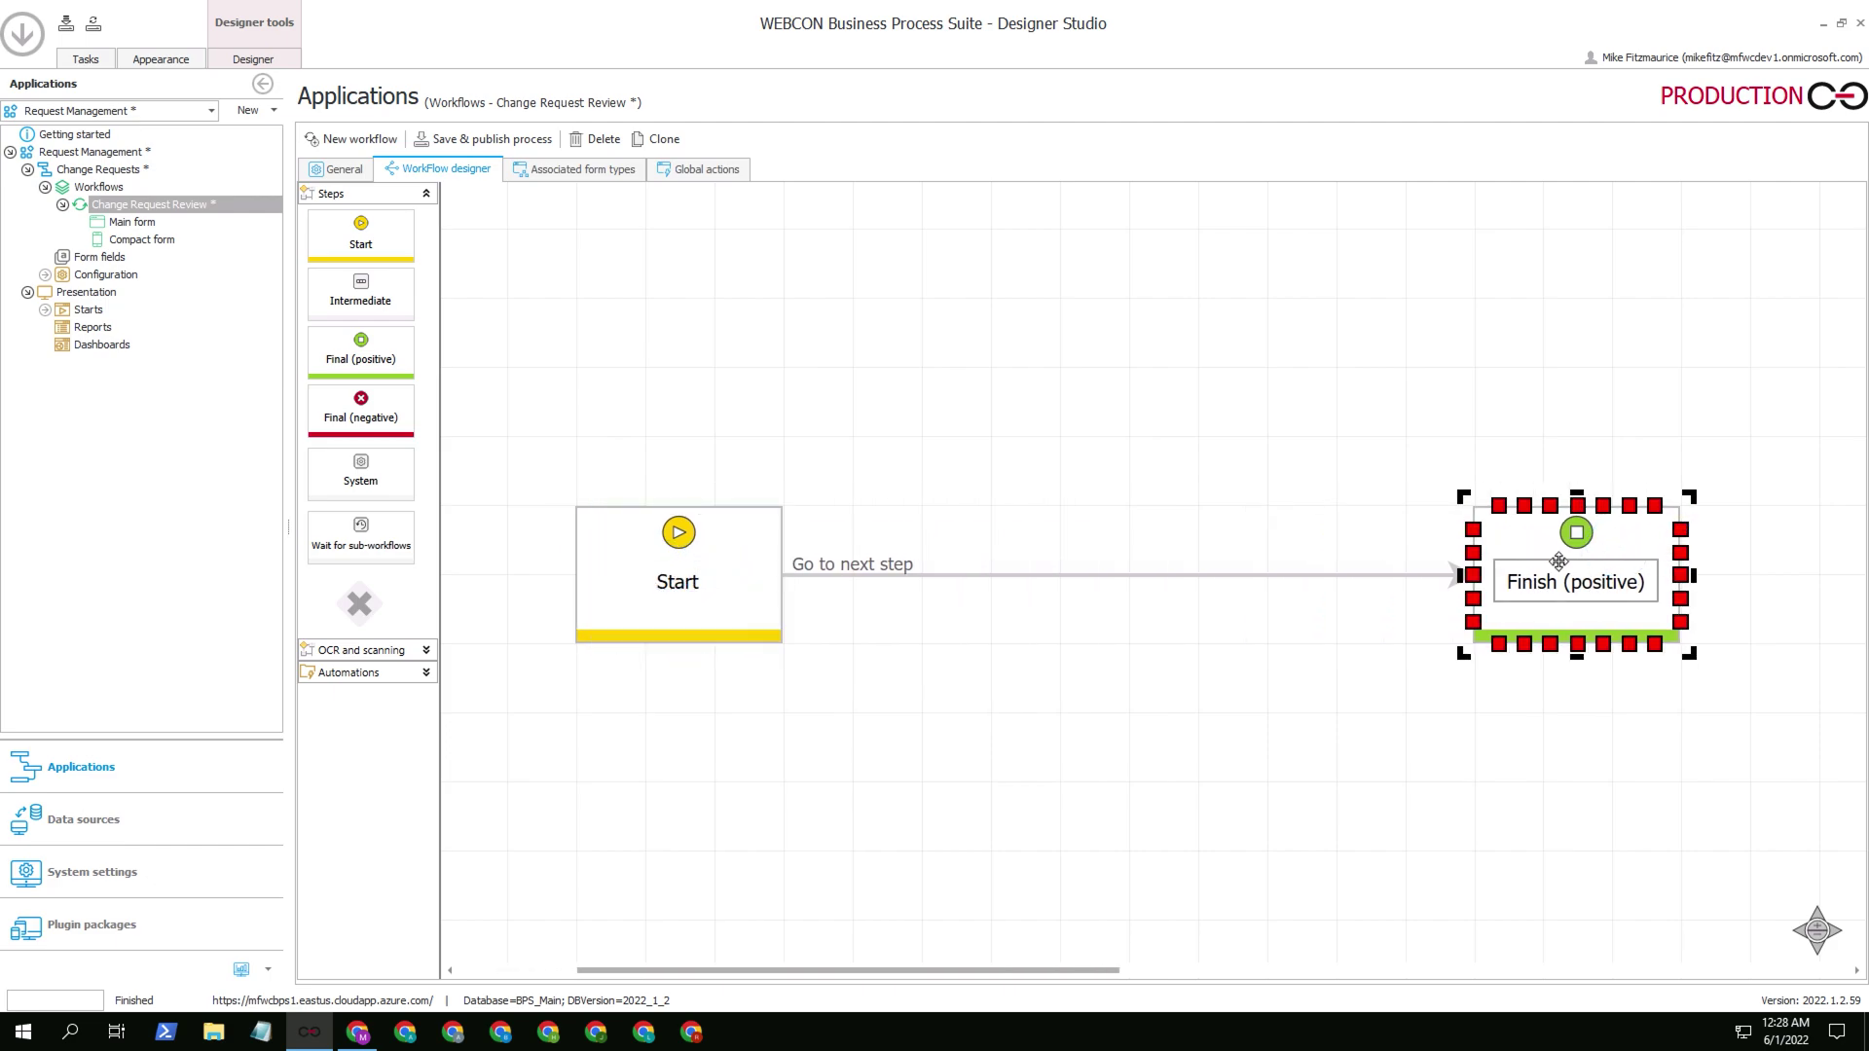
click(681, 575)
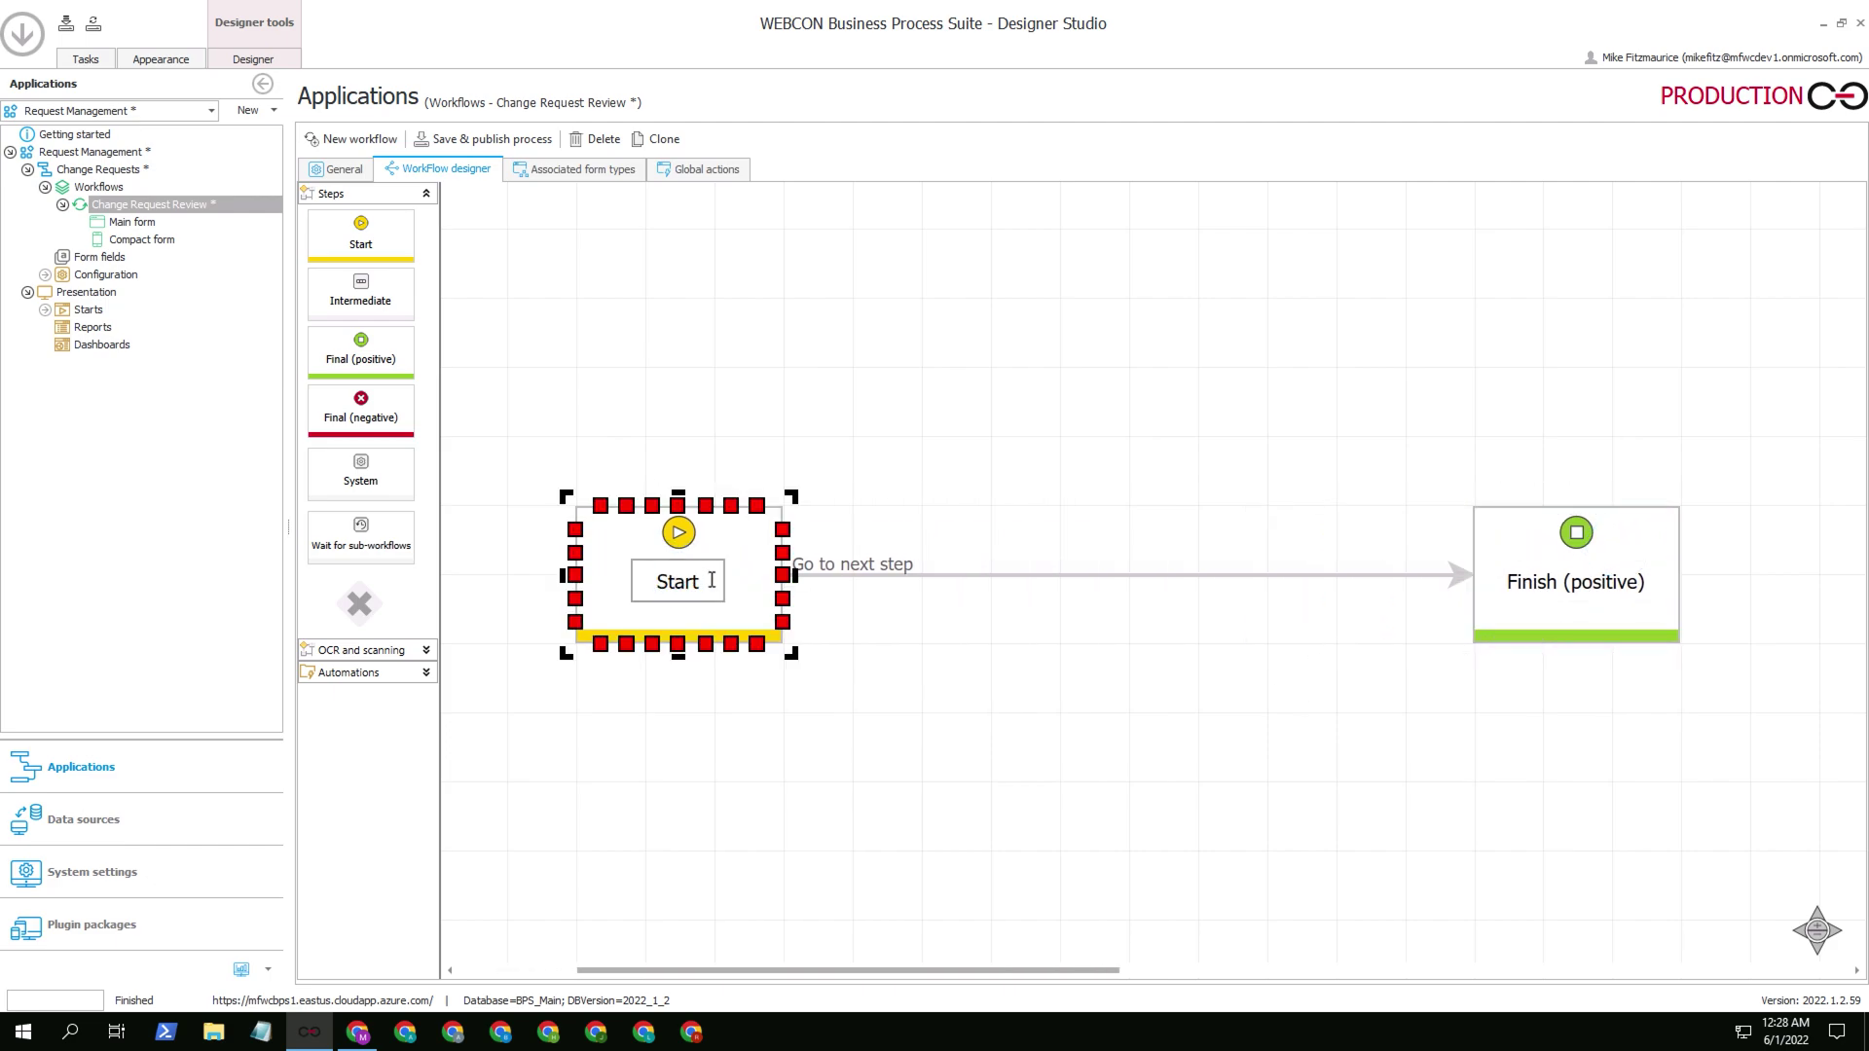
double_click(712, 581)
text(Registration)
key(Return)
Label the connector Submit, rename Finish to Accepted, and add an intermediate step between them
click(876, 566)
double_click(876, 565)
text(Submit)
click(1628, 581)
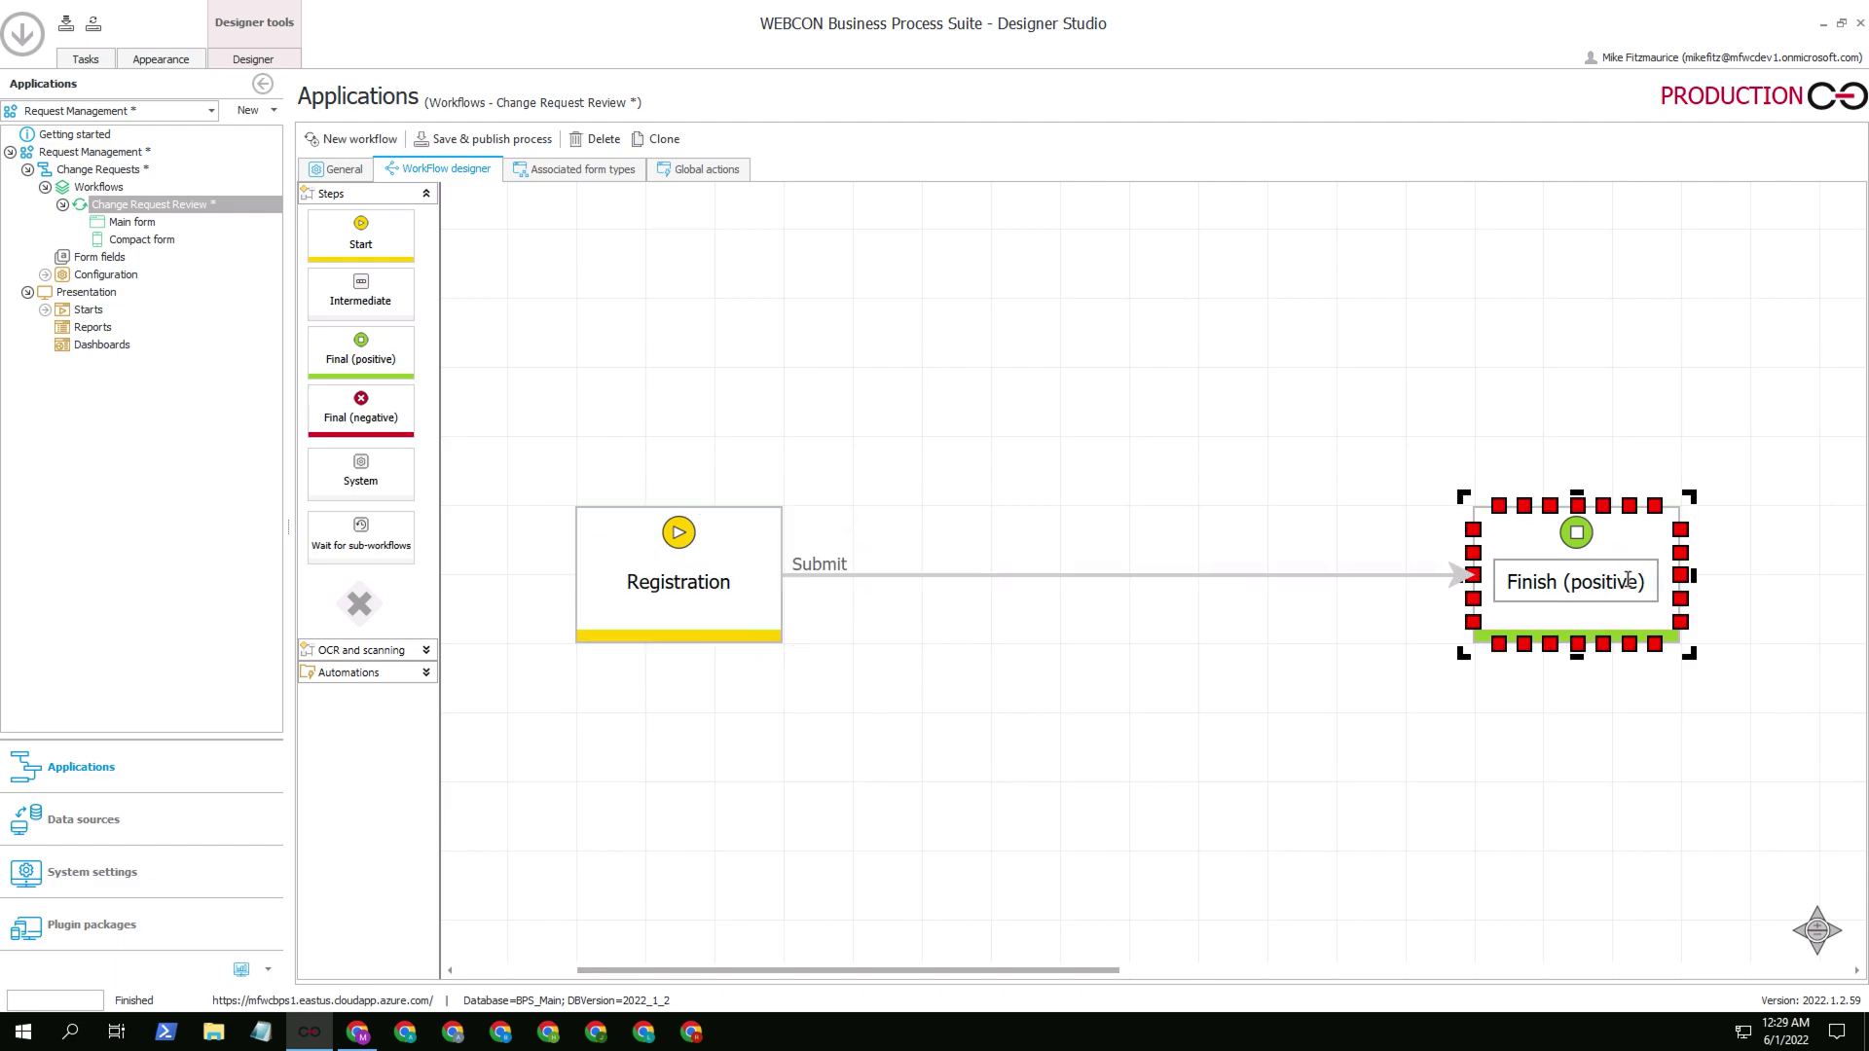
double_click(1627, 581)
text(Accepted)
click(1374, 639)
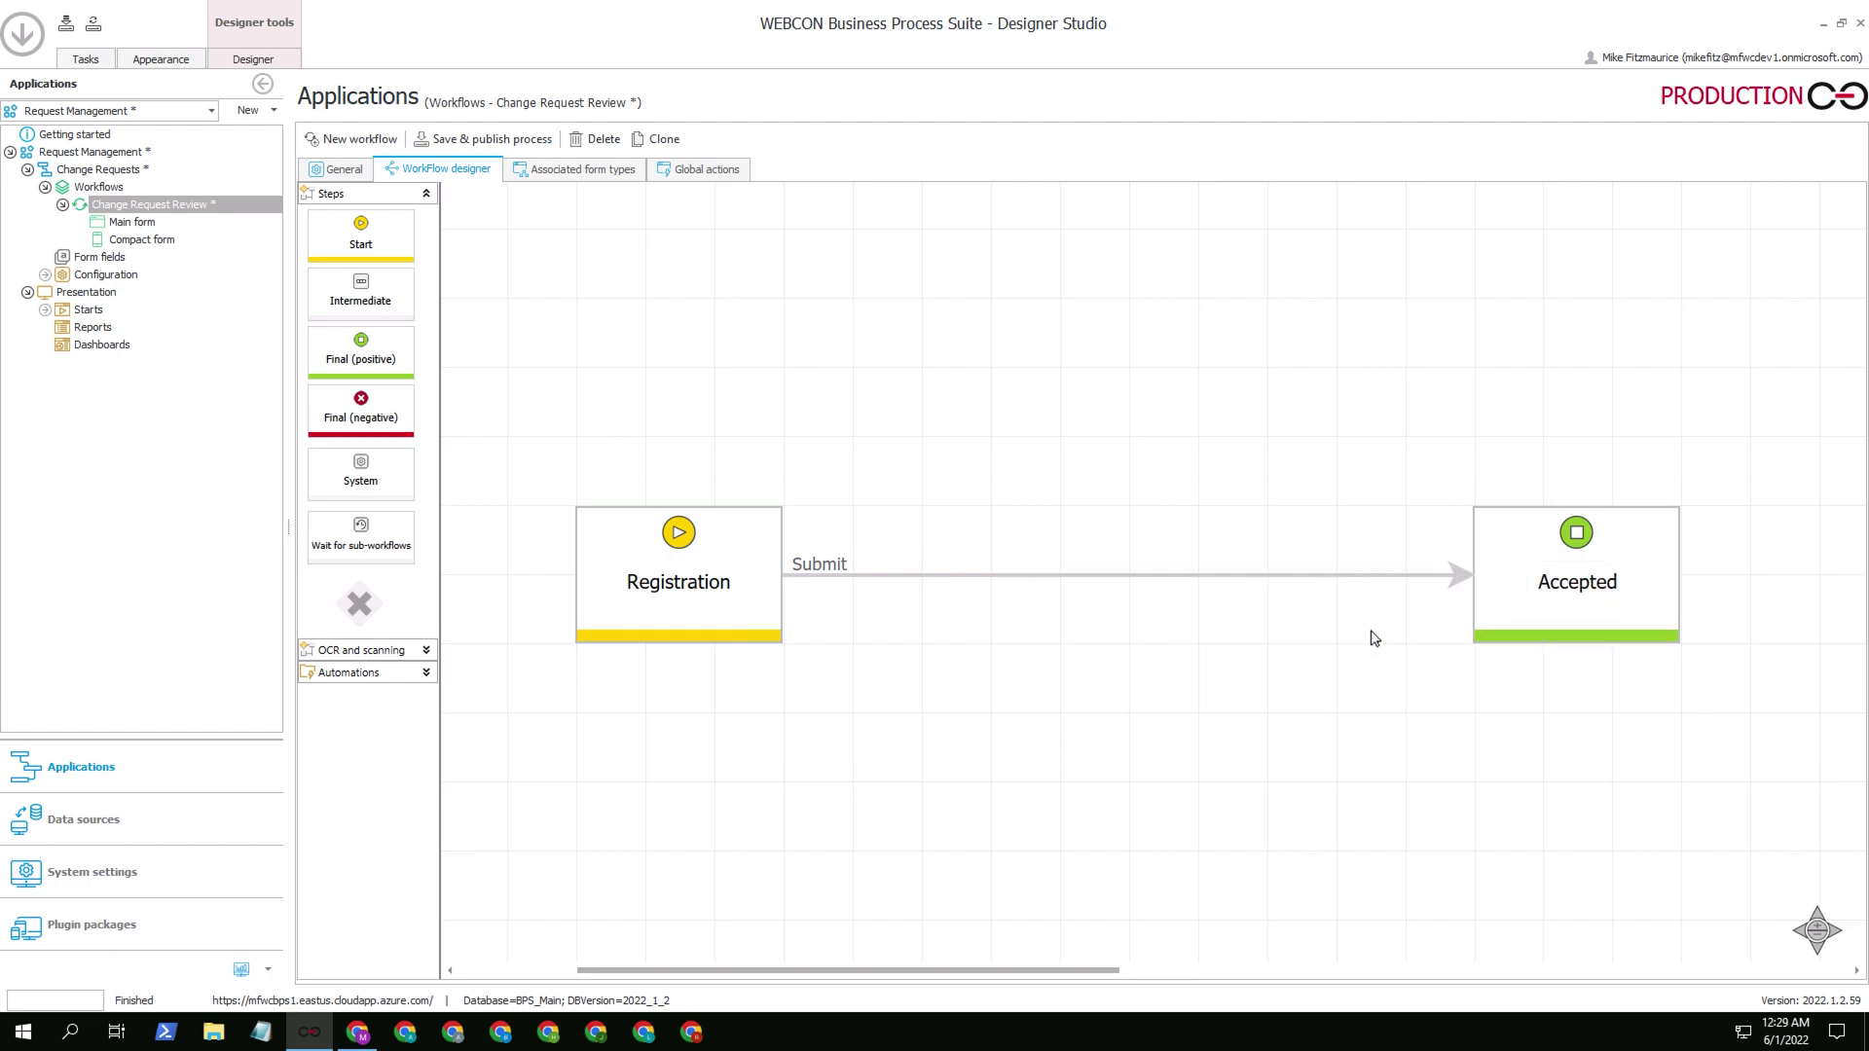
drag(385, 297, 1108, 492)
Reconnect Submit to the new step and name it Manager Review
click(1500, 600)
click(1460, 576)
drag(1460, 576, 998, 587)
double_click(1098, 582)
text(Manager Review)
Draw an Approve path from Manager Review to Accepted, placing Accepted lower
drag(1198, 581, 1470, 580)
drag(1576, 648, 1507, 787)
double_click(1252, 567)
text(Approve)
click(1318, 593)
Add a negative final step Cancelled and a Reject path to it from Manager Review
drag(387, 399, 1554, 401)
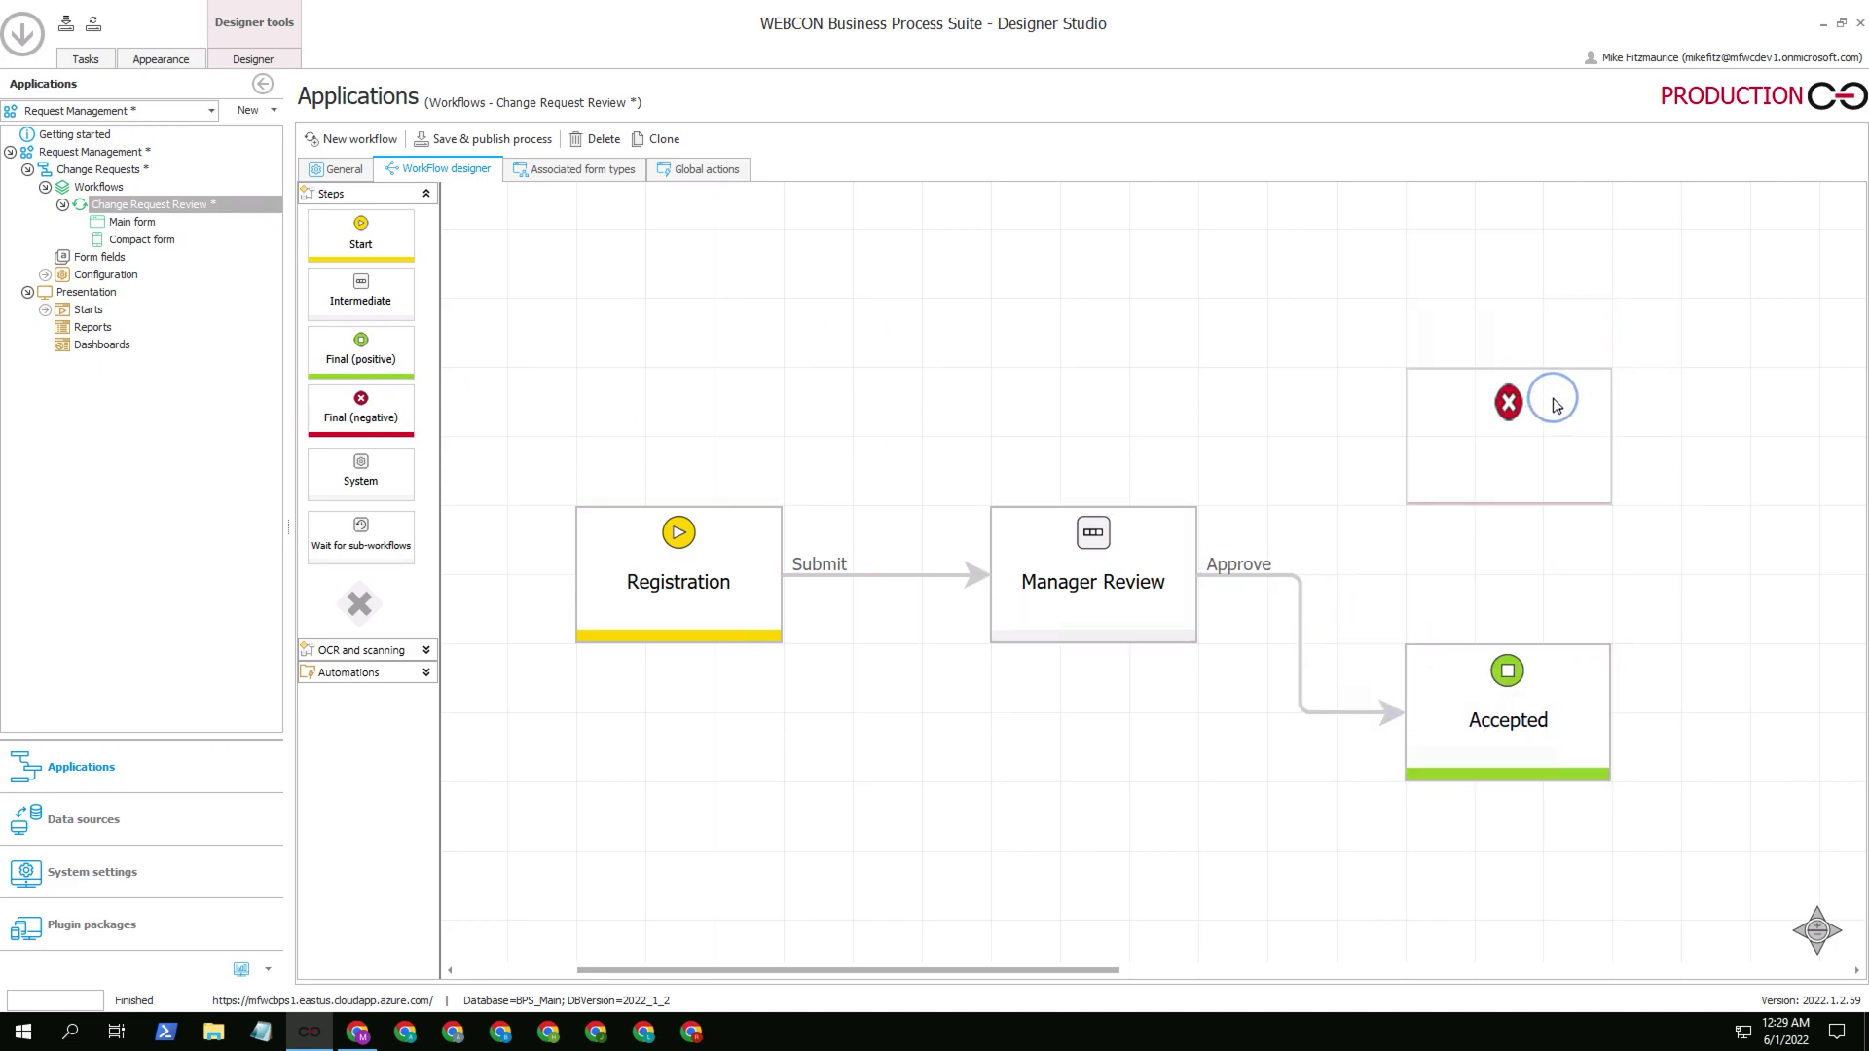
text(Cancelled)
key(Return)
click(1195, 547)
drag(1196, 531, 1404, 436)
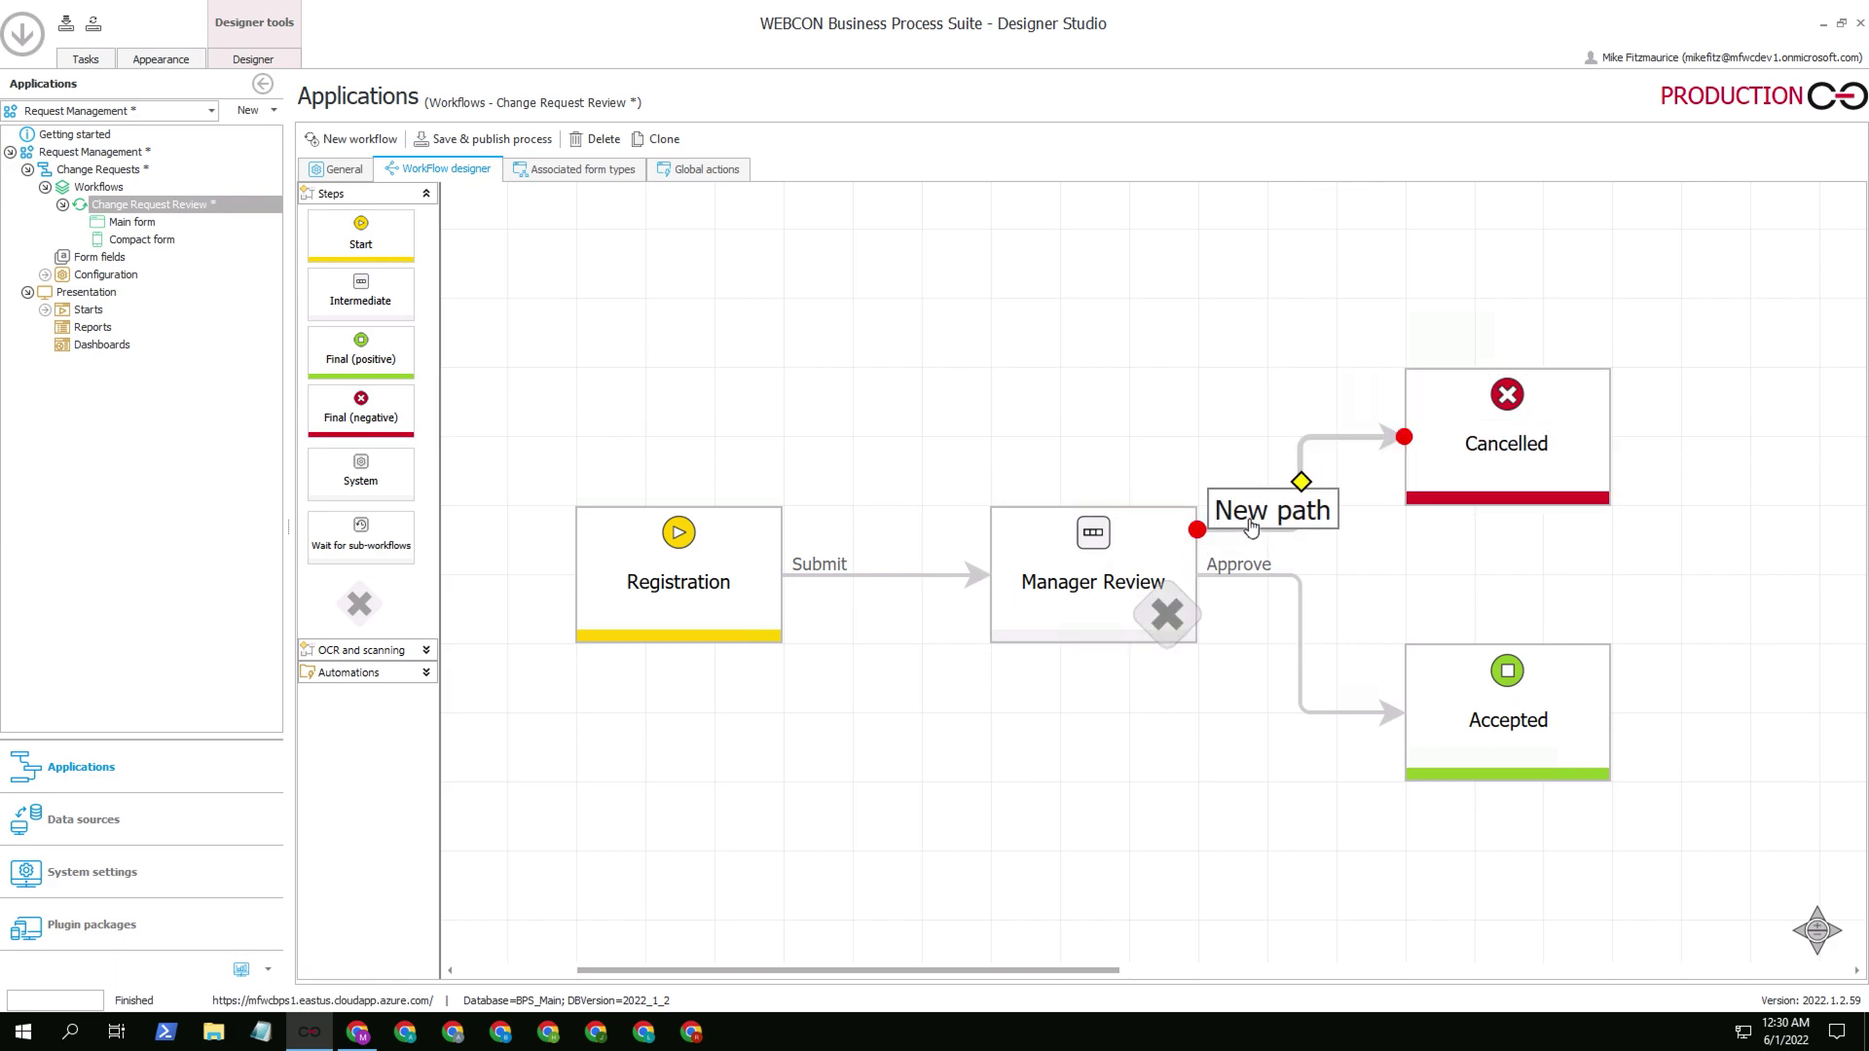
text(Reject)
key(Return)
Lower the Approve path's start point on Manager Review and open the Submit path settings
click(1196, 615)
drag(1196, 620, 1198, 624)
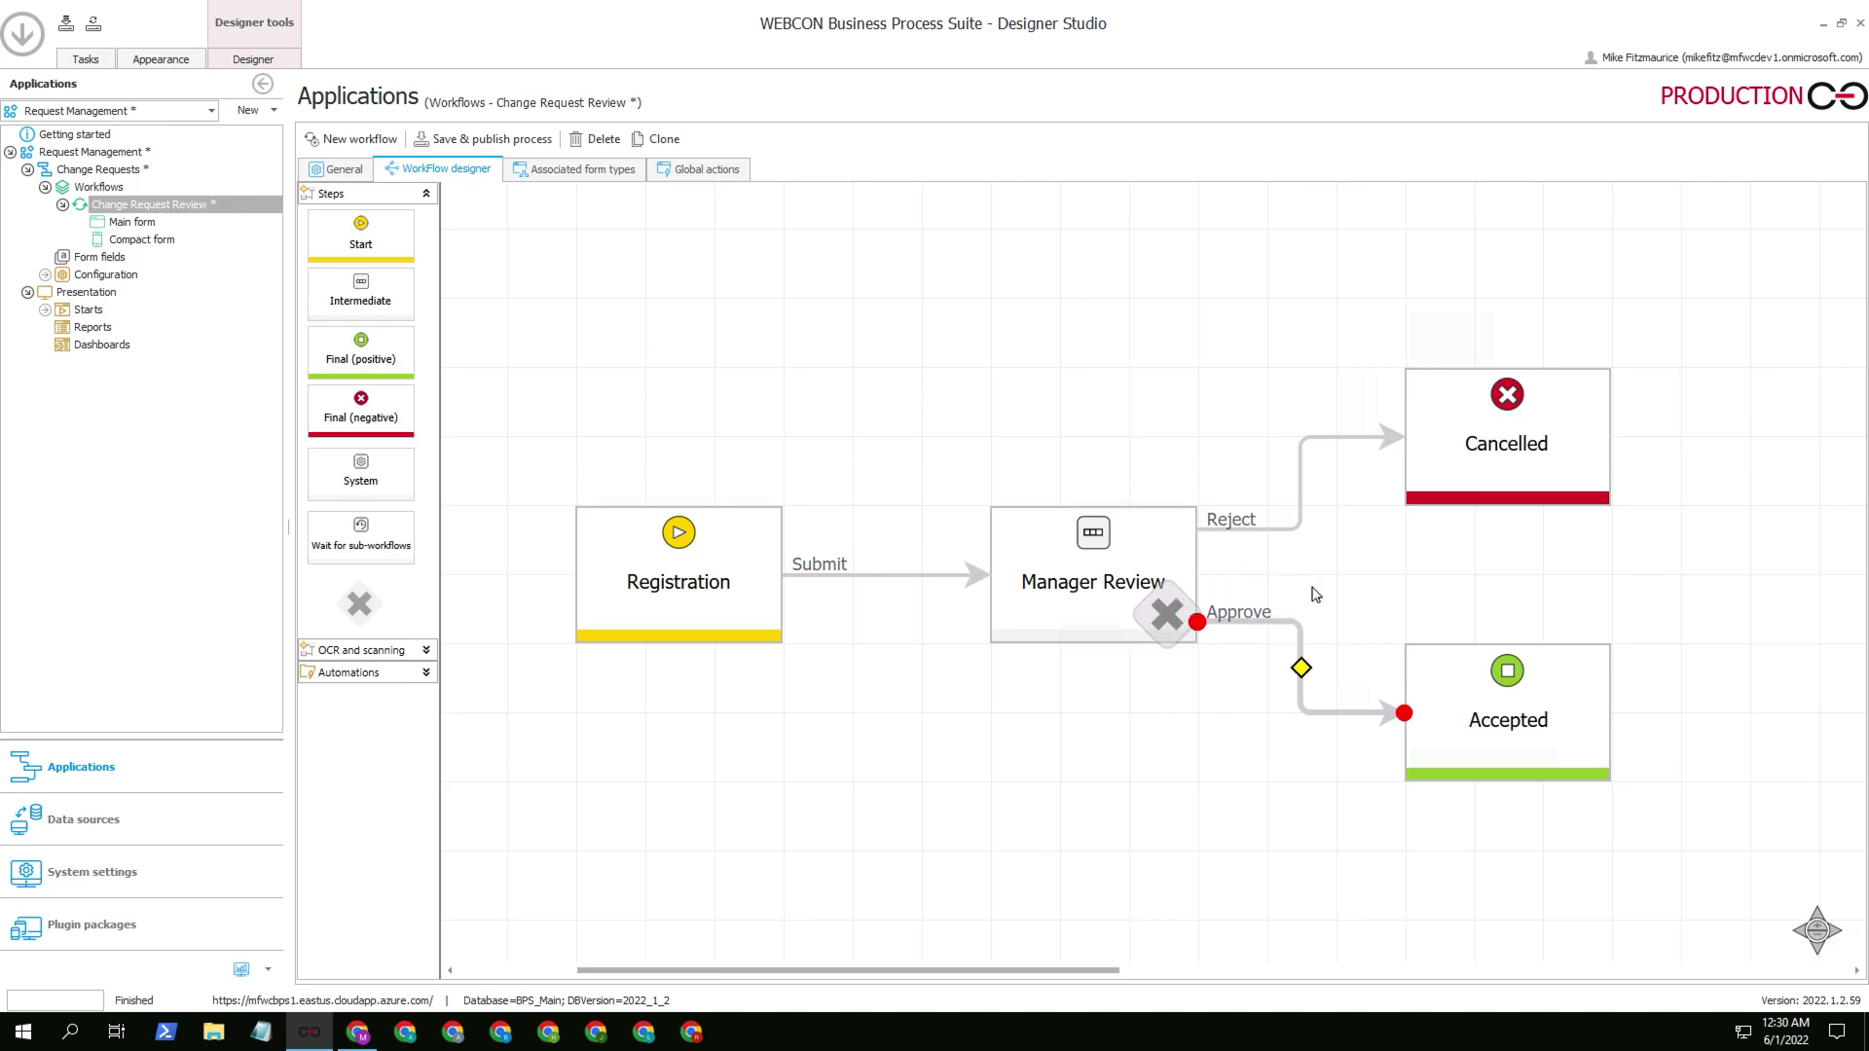
double_click(903, 576)
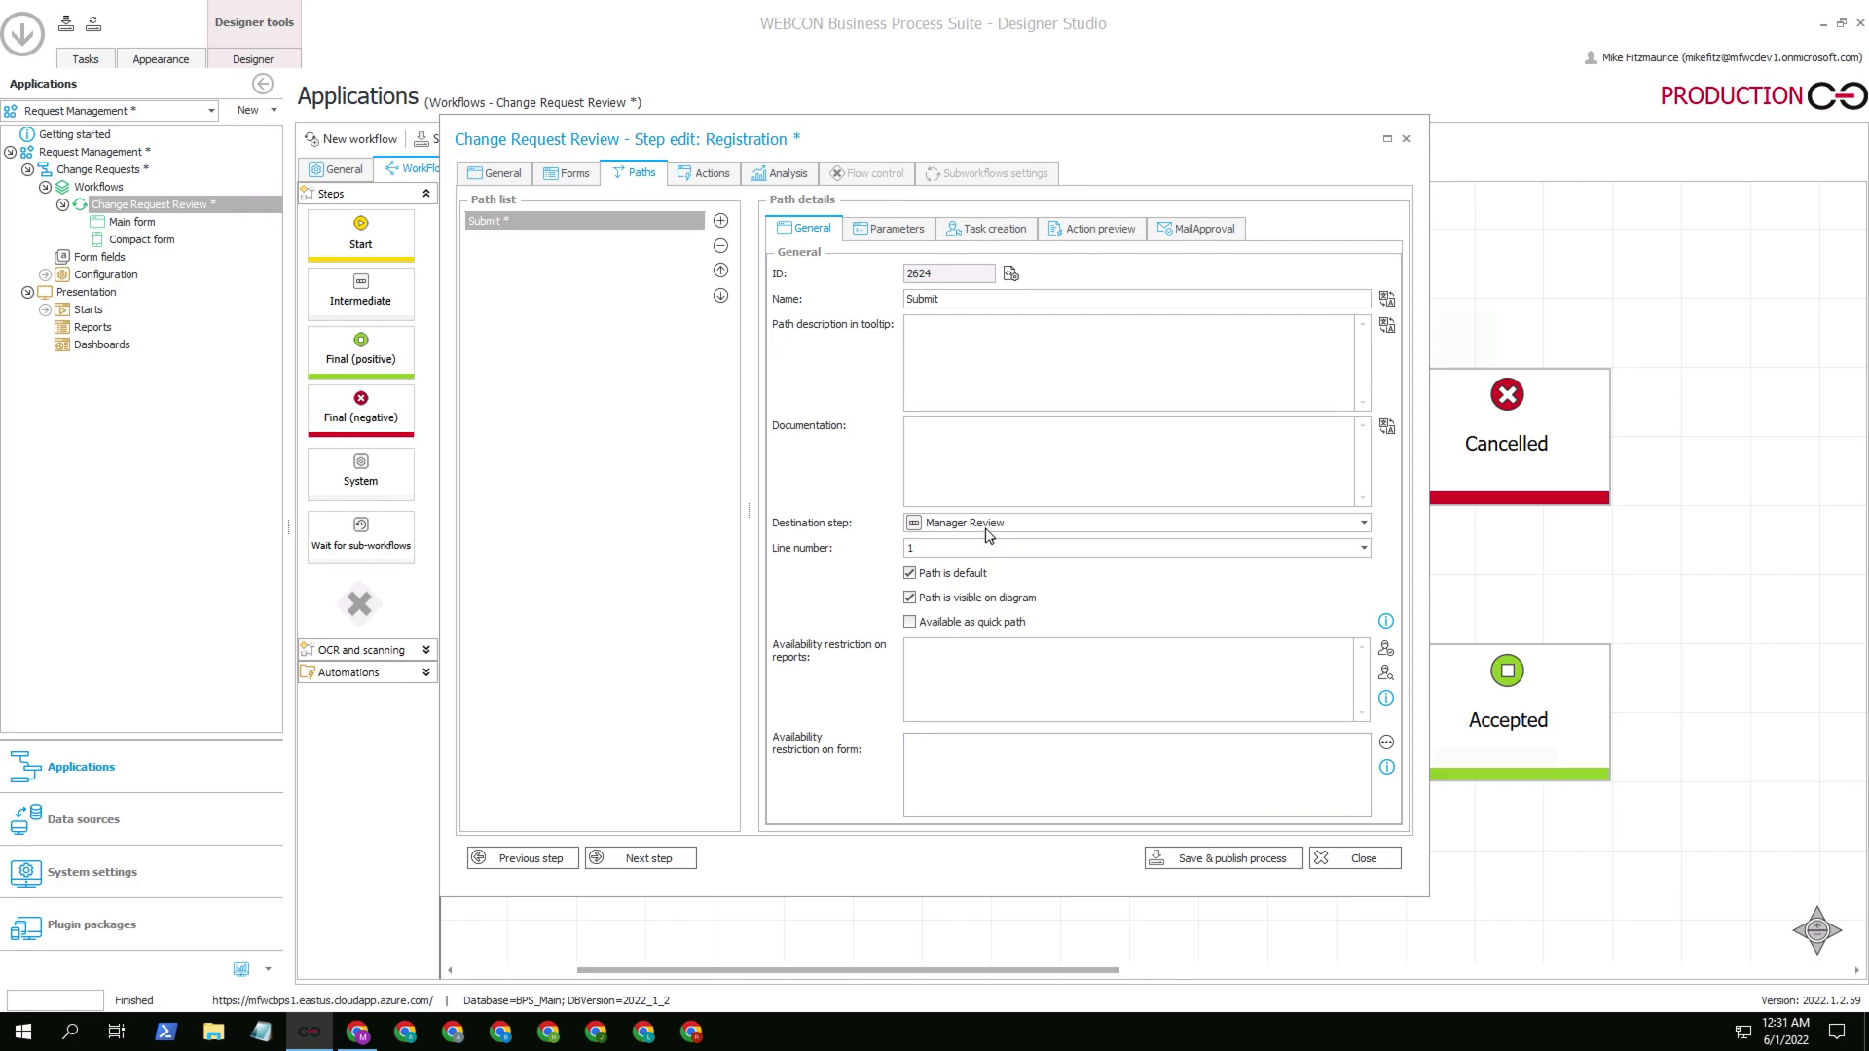
Have Submit assign its task to the superior with a standard e-mail, then save and publish
click(988, 229)
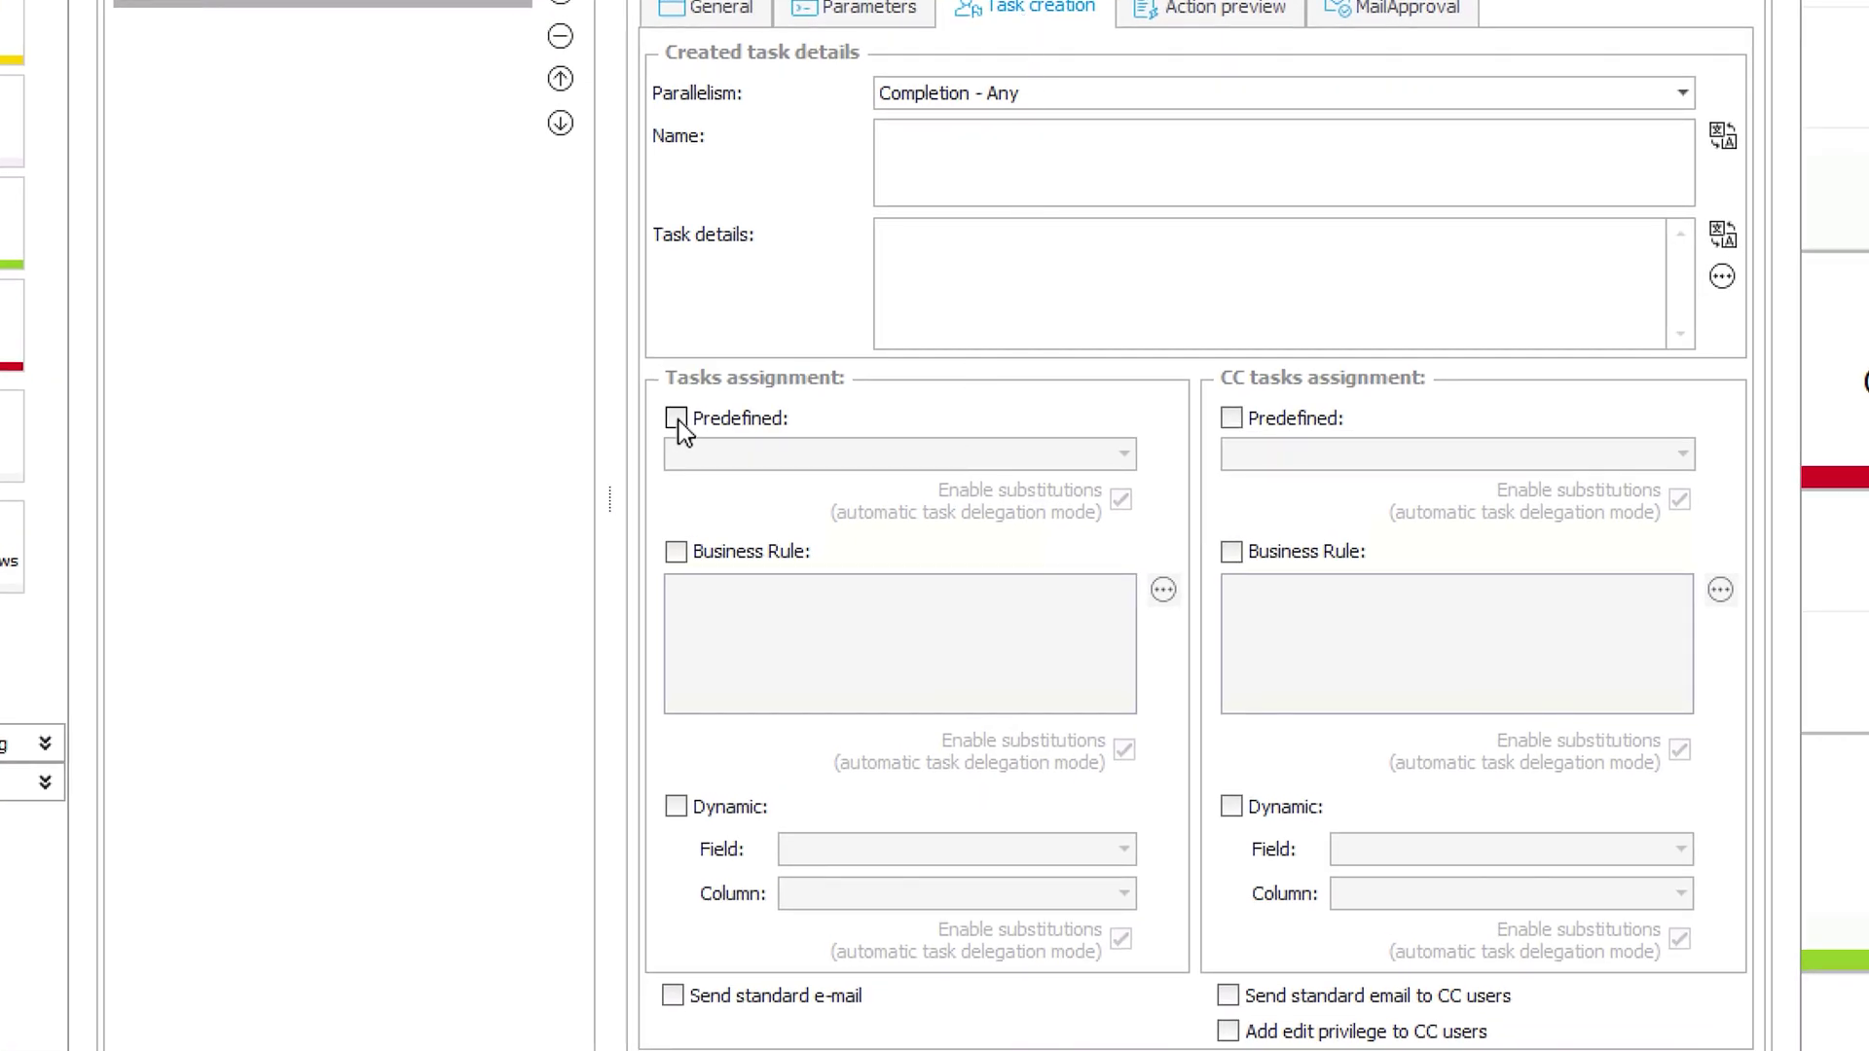
click(676, 420)
click(752, 453)
click(810, 541)
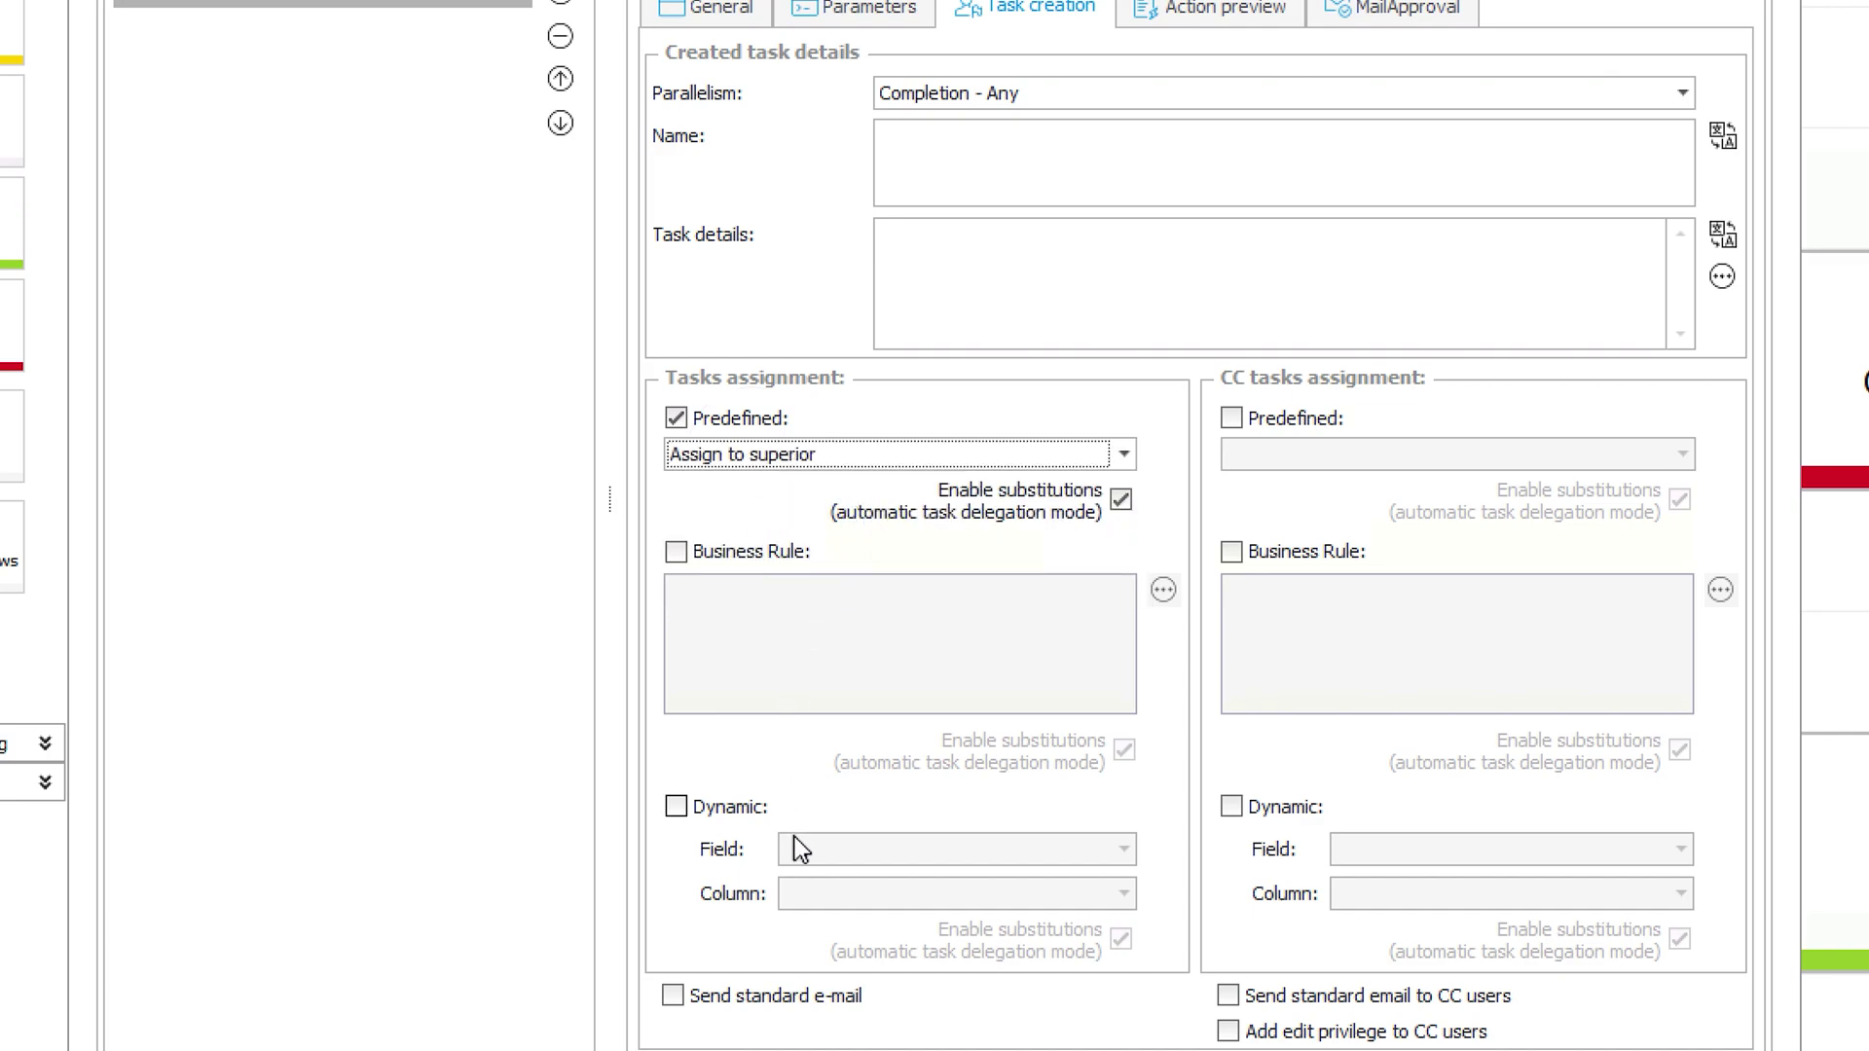
click(674, 997)
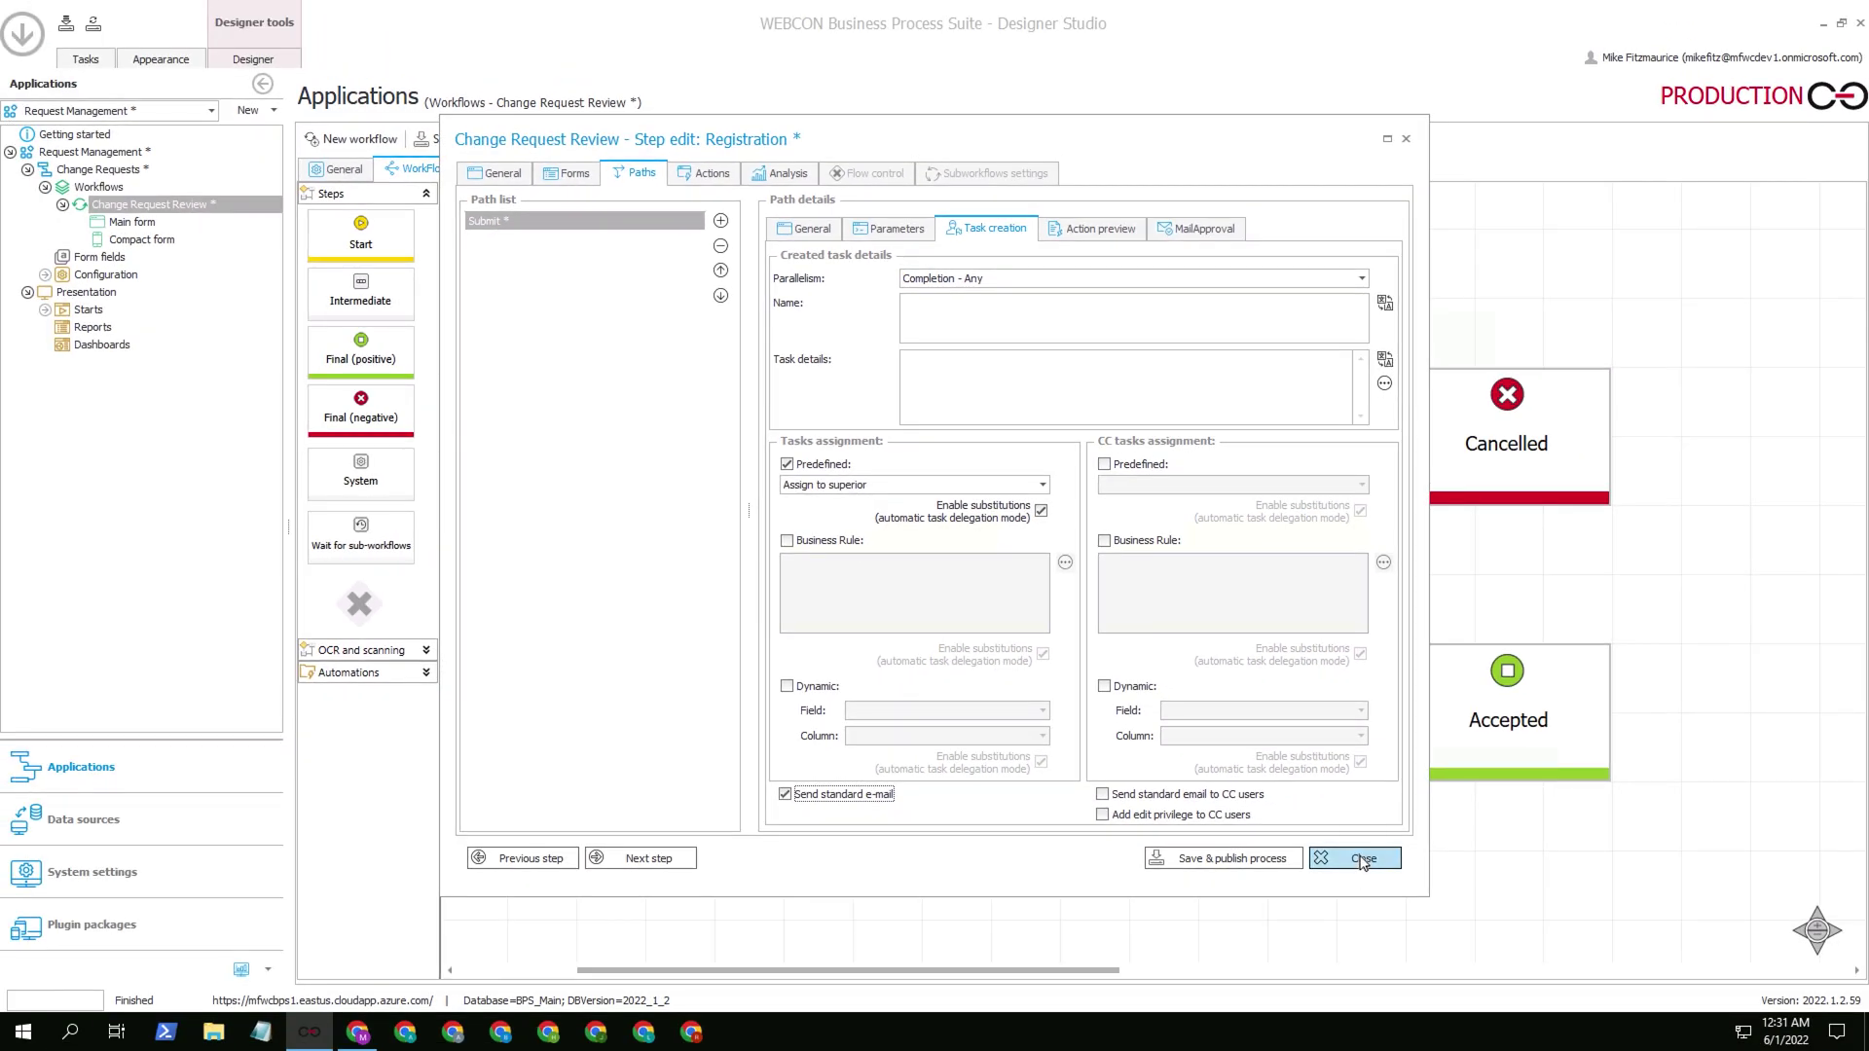
click(1362, 861)
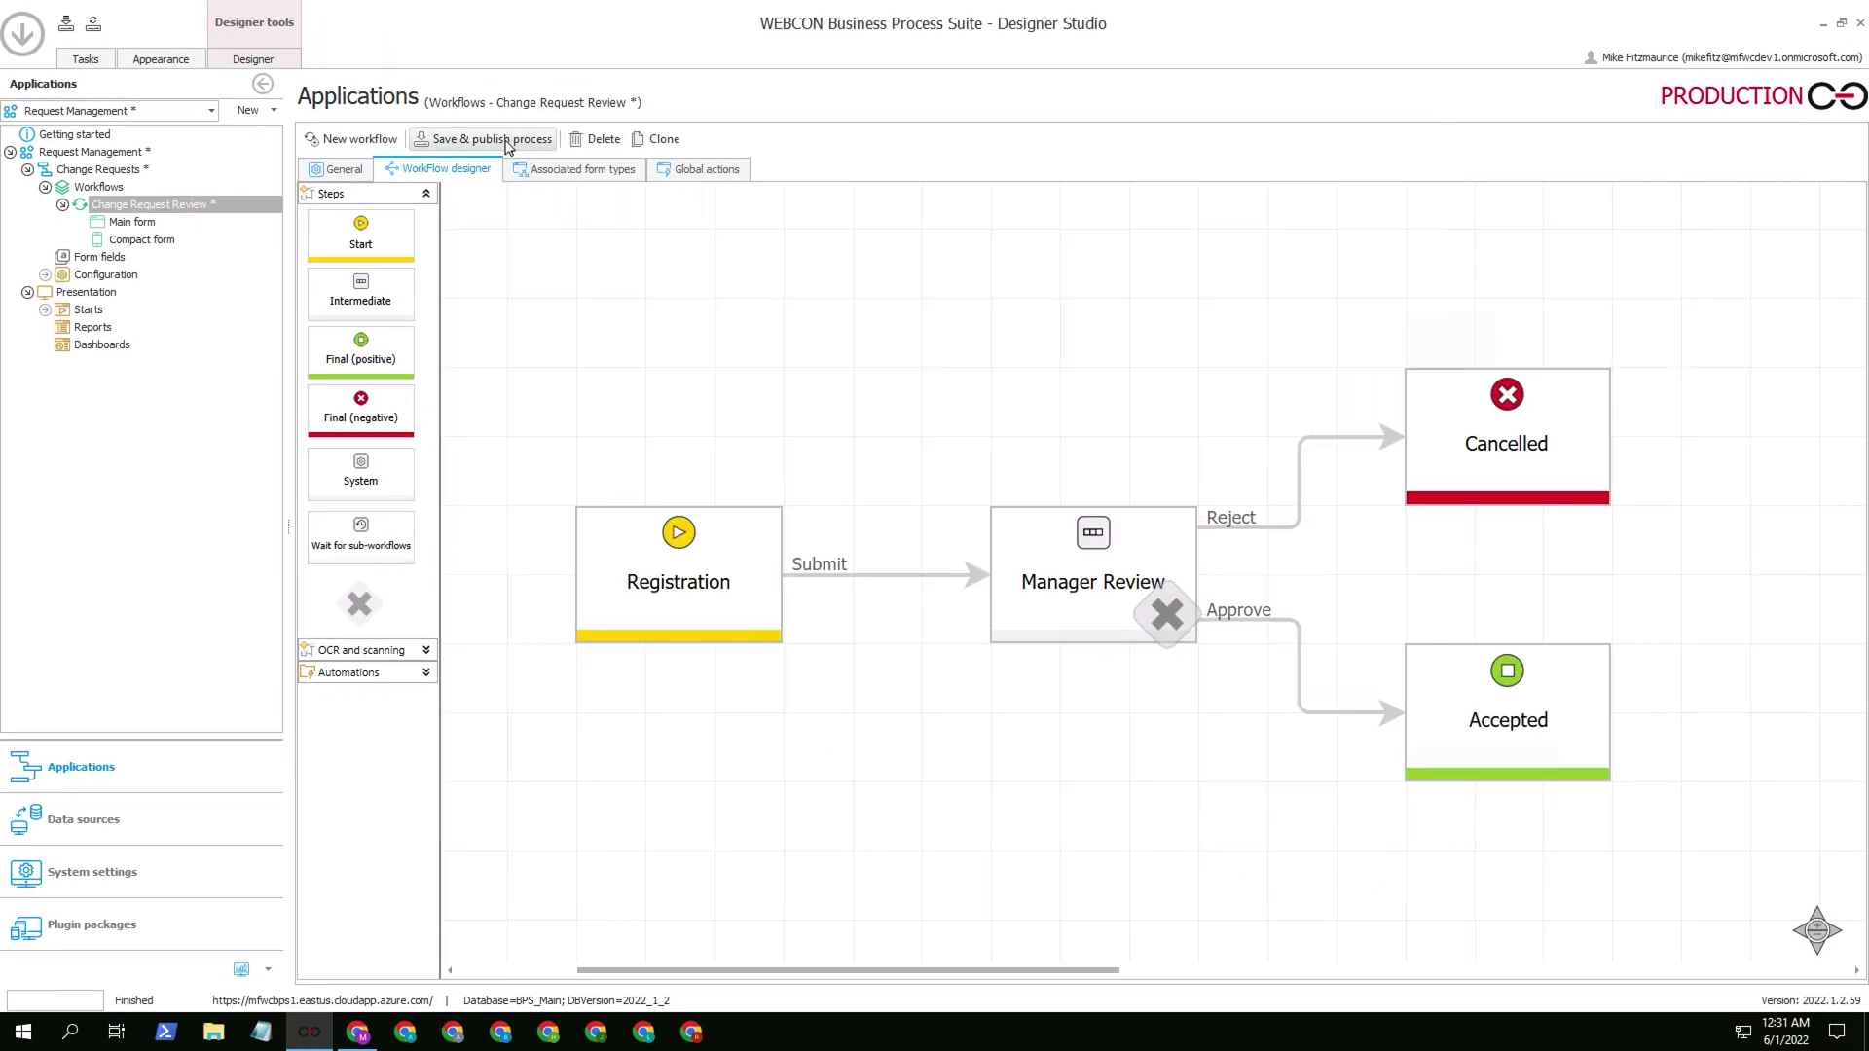
click(501, 141)
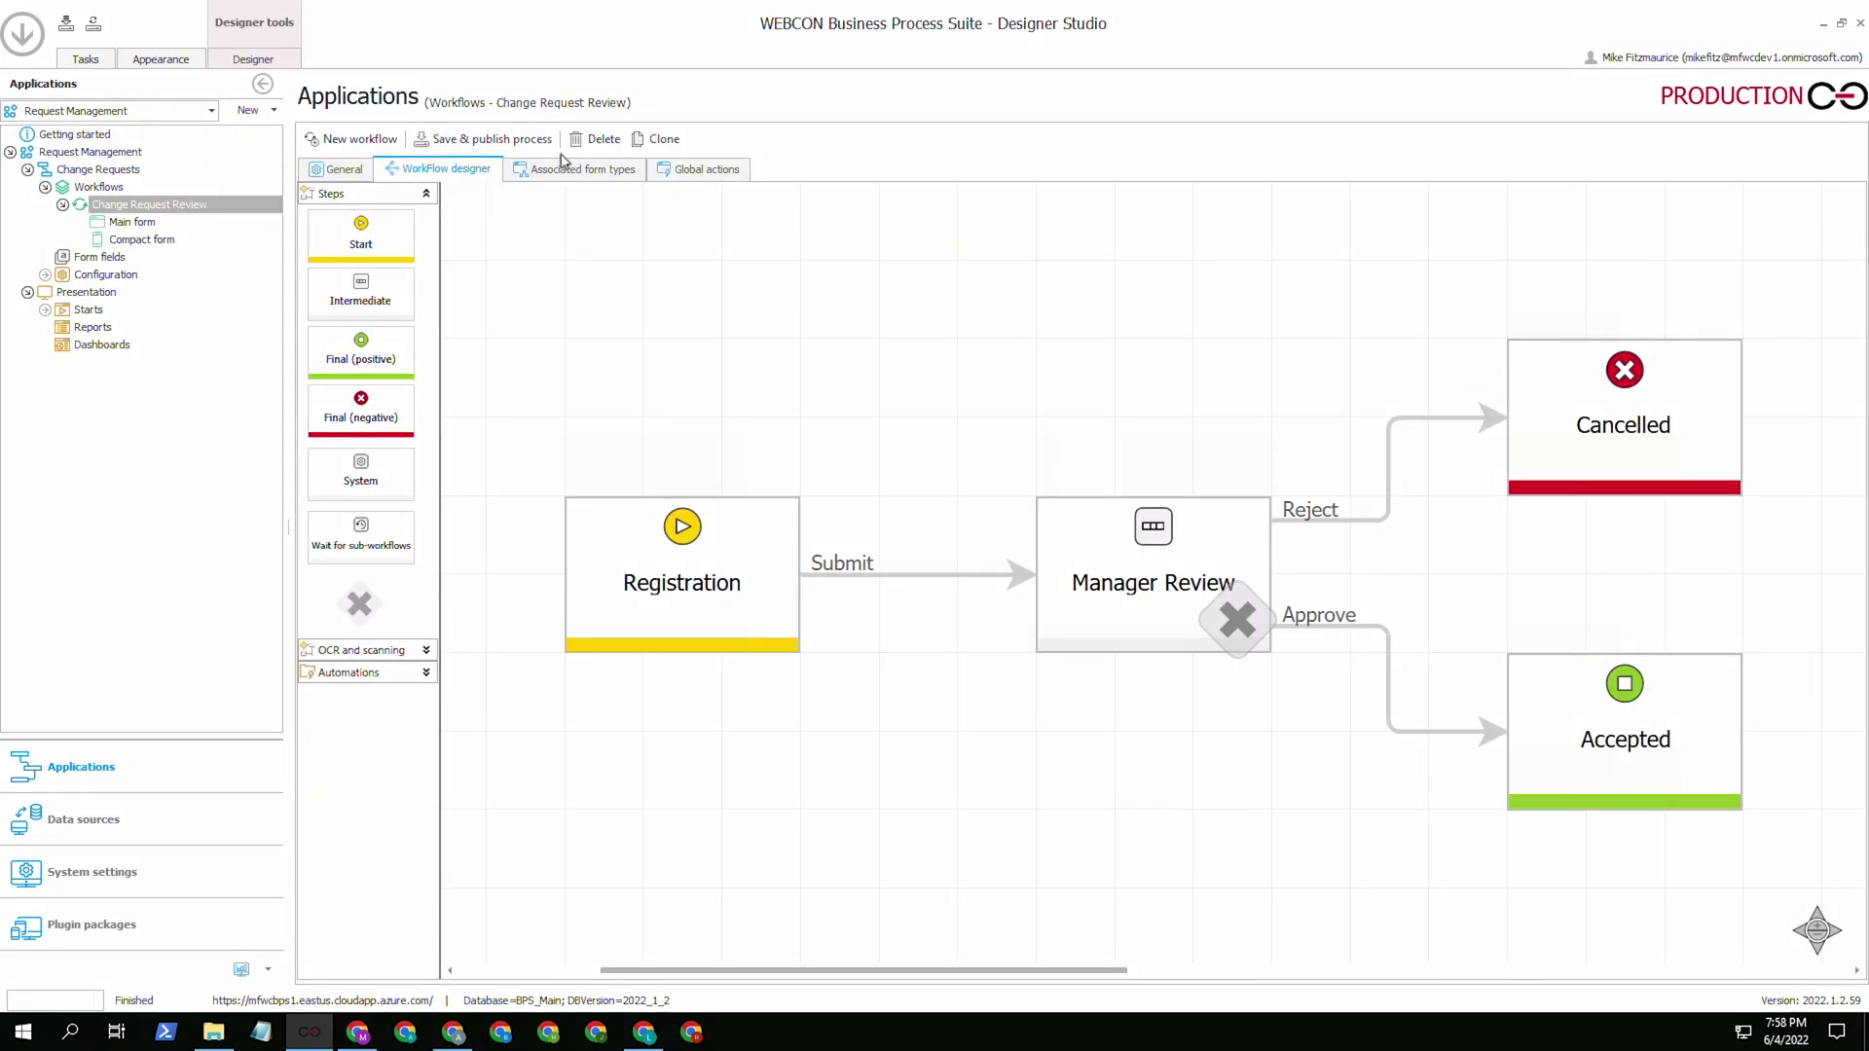
Add a Title form field and a multi-line text field named Description
click(100, 257)
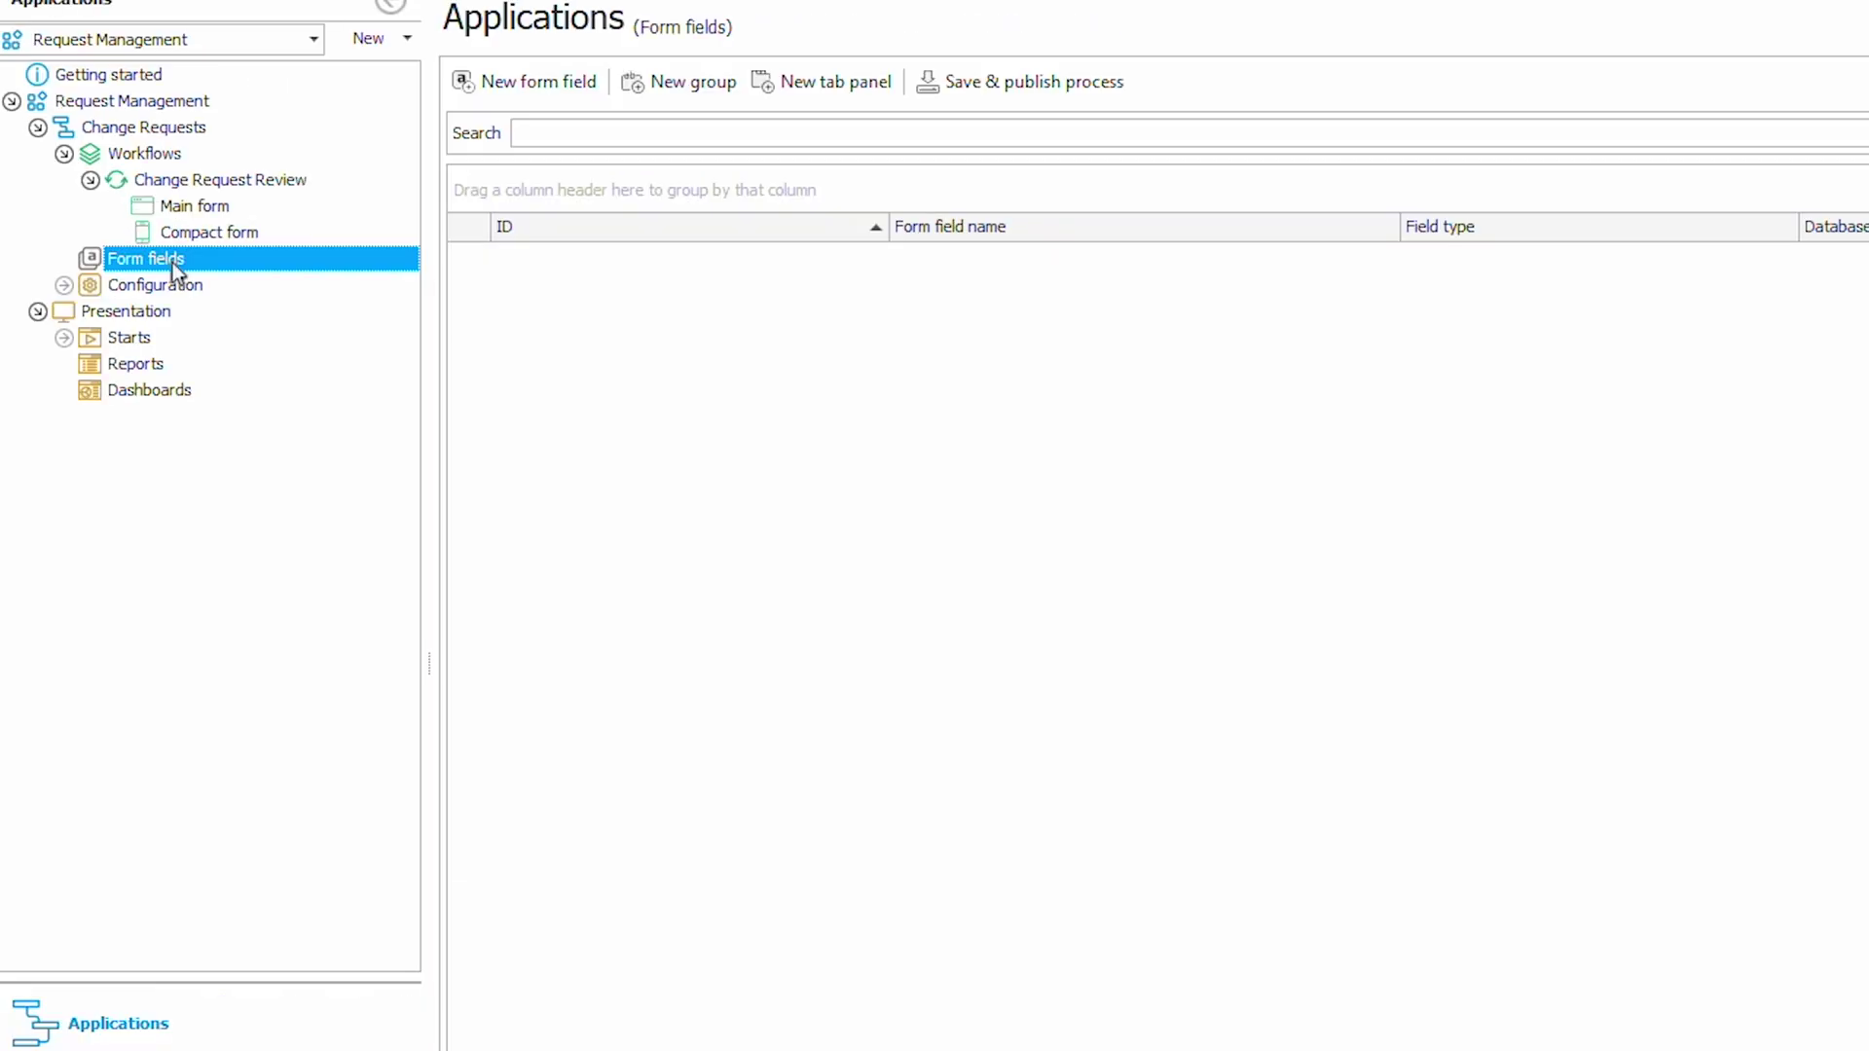
click(540, 86)
text(Title)
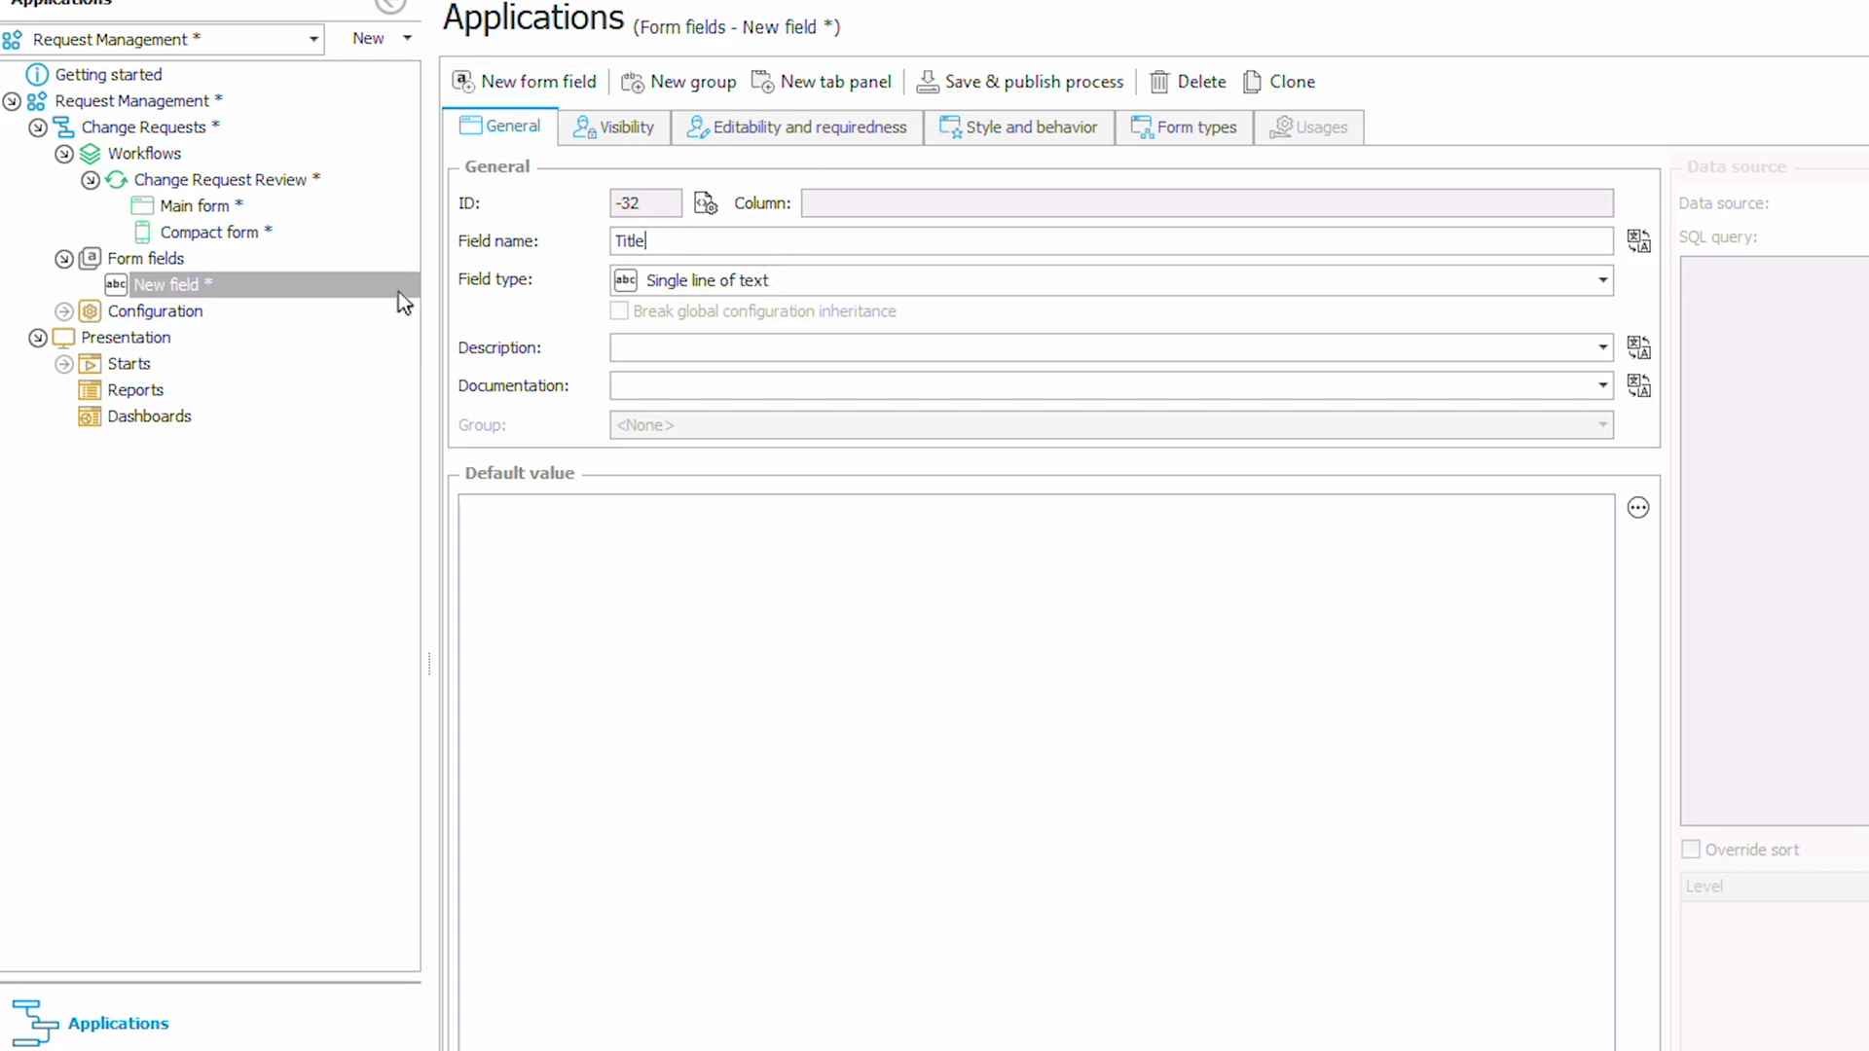
click(535, 76)
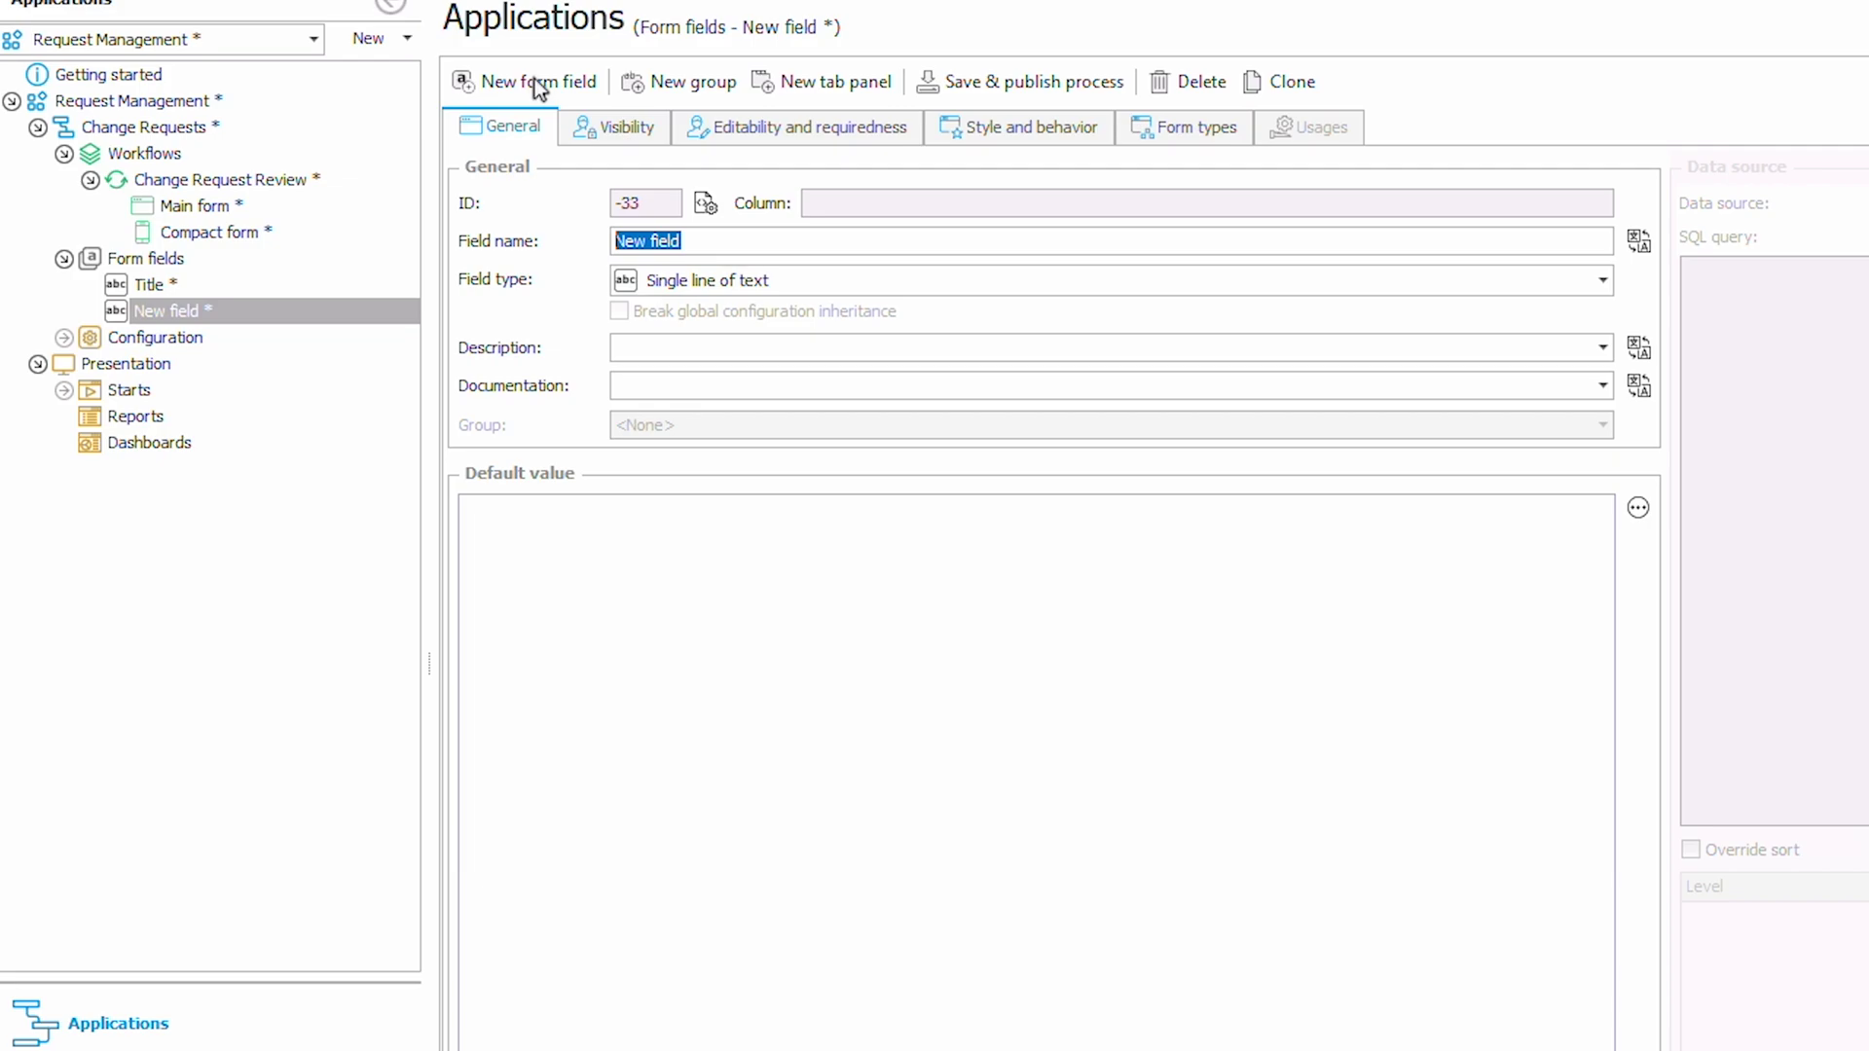
text(Description)
click(685, 284)
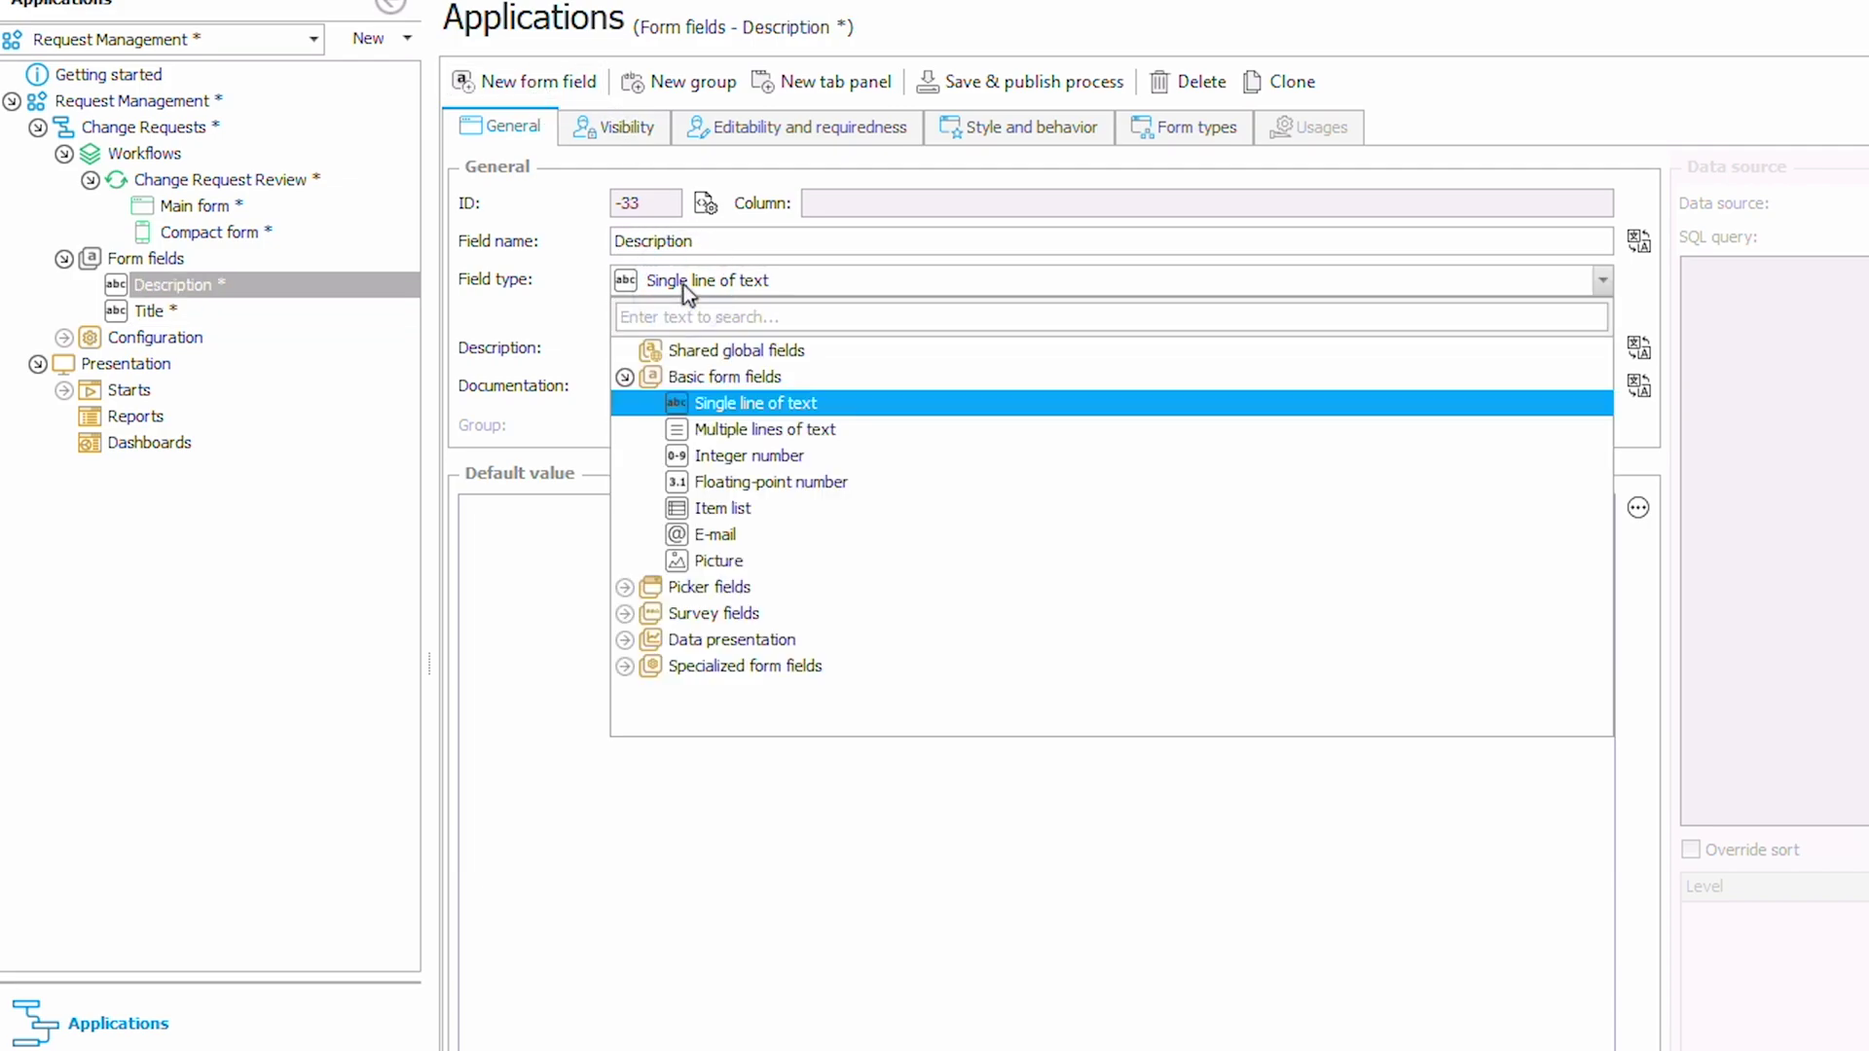
click(728, 429)
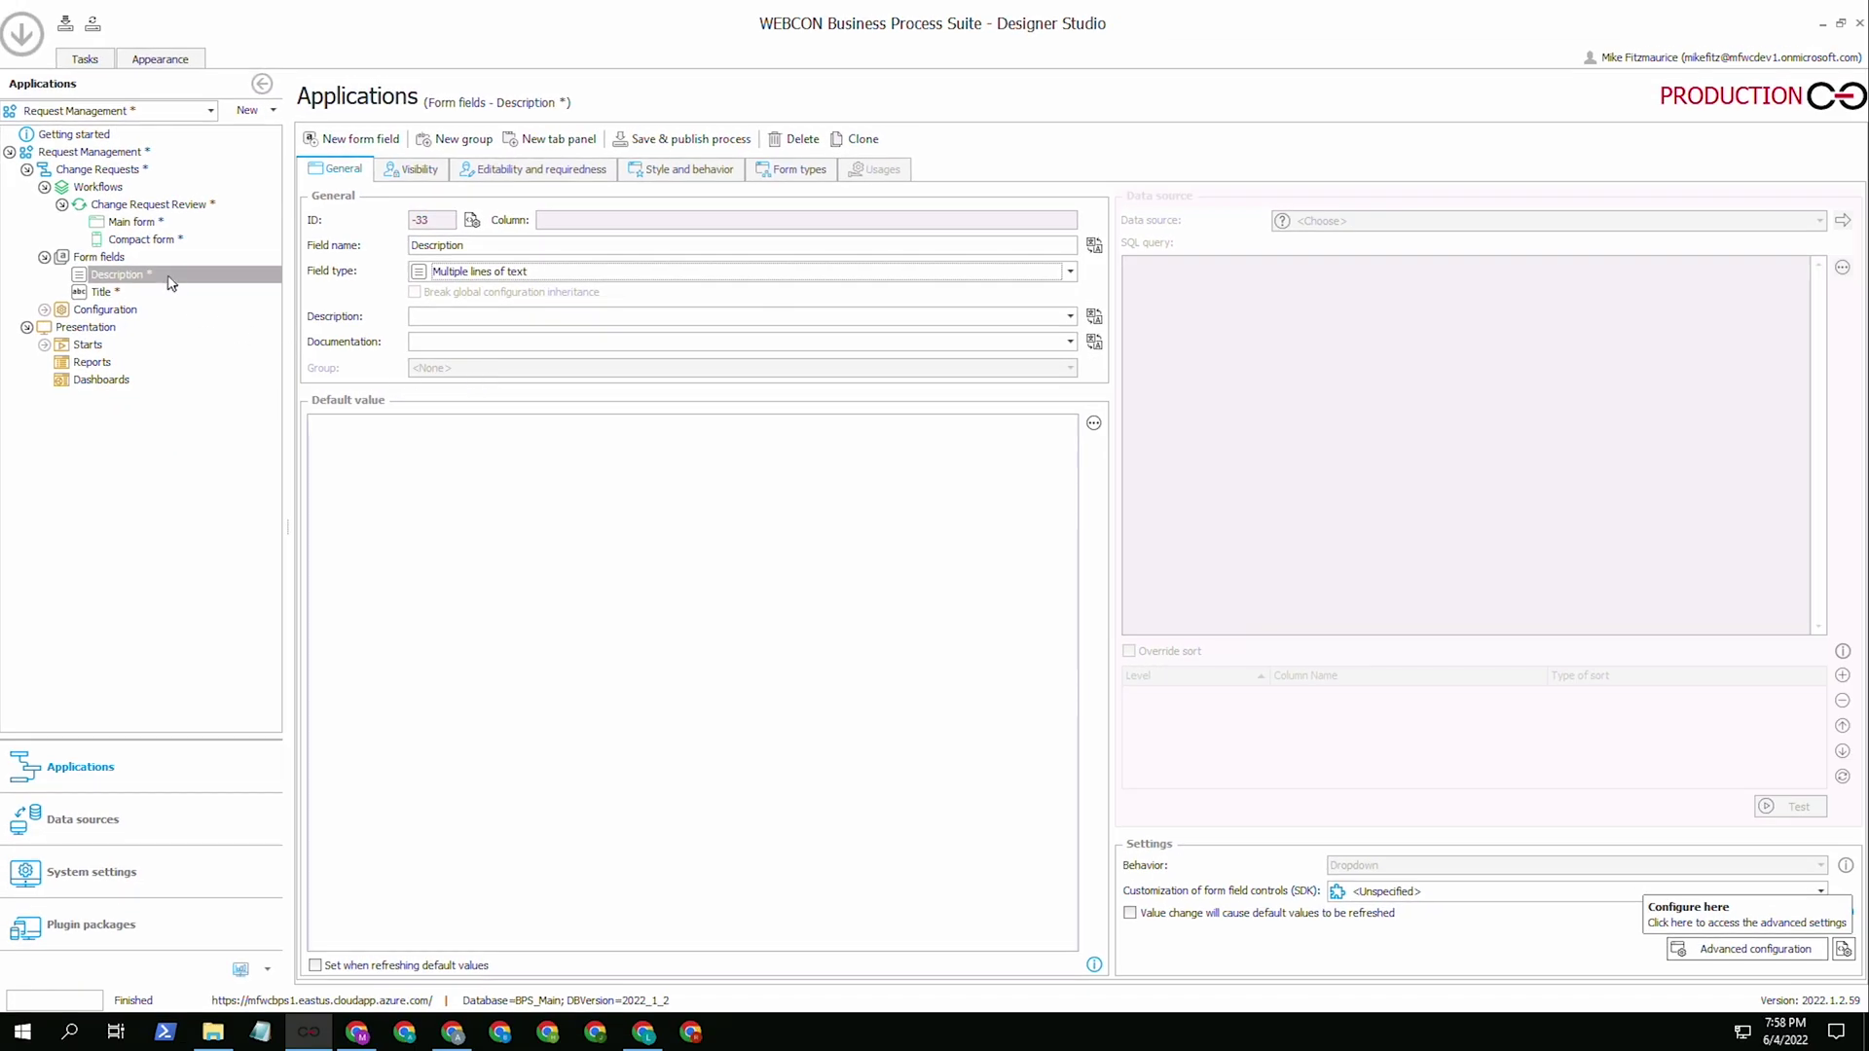
click(133, 230)
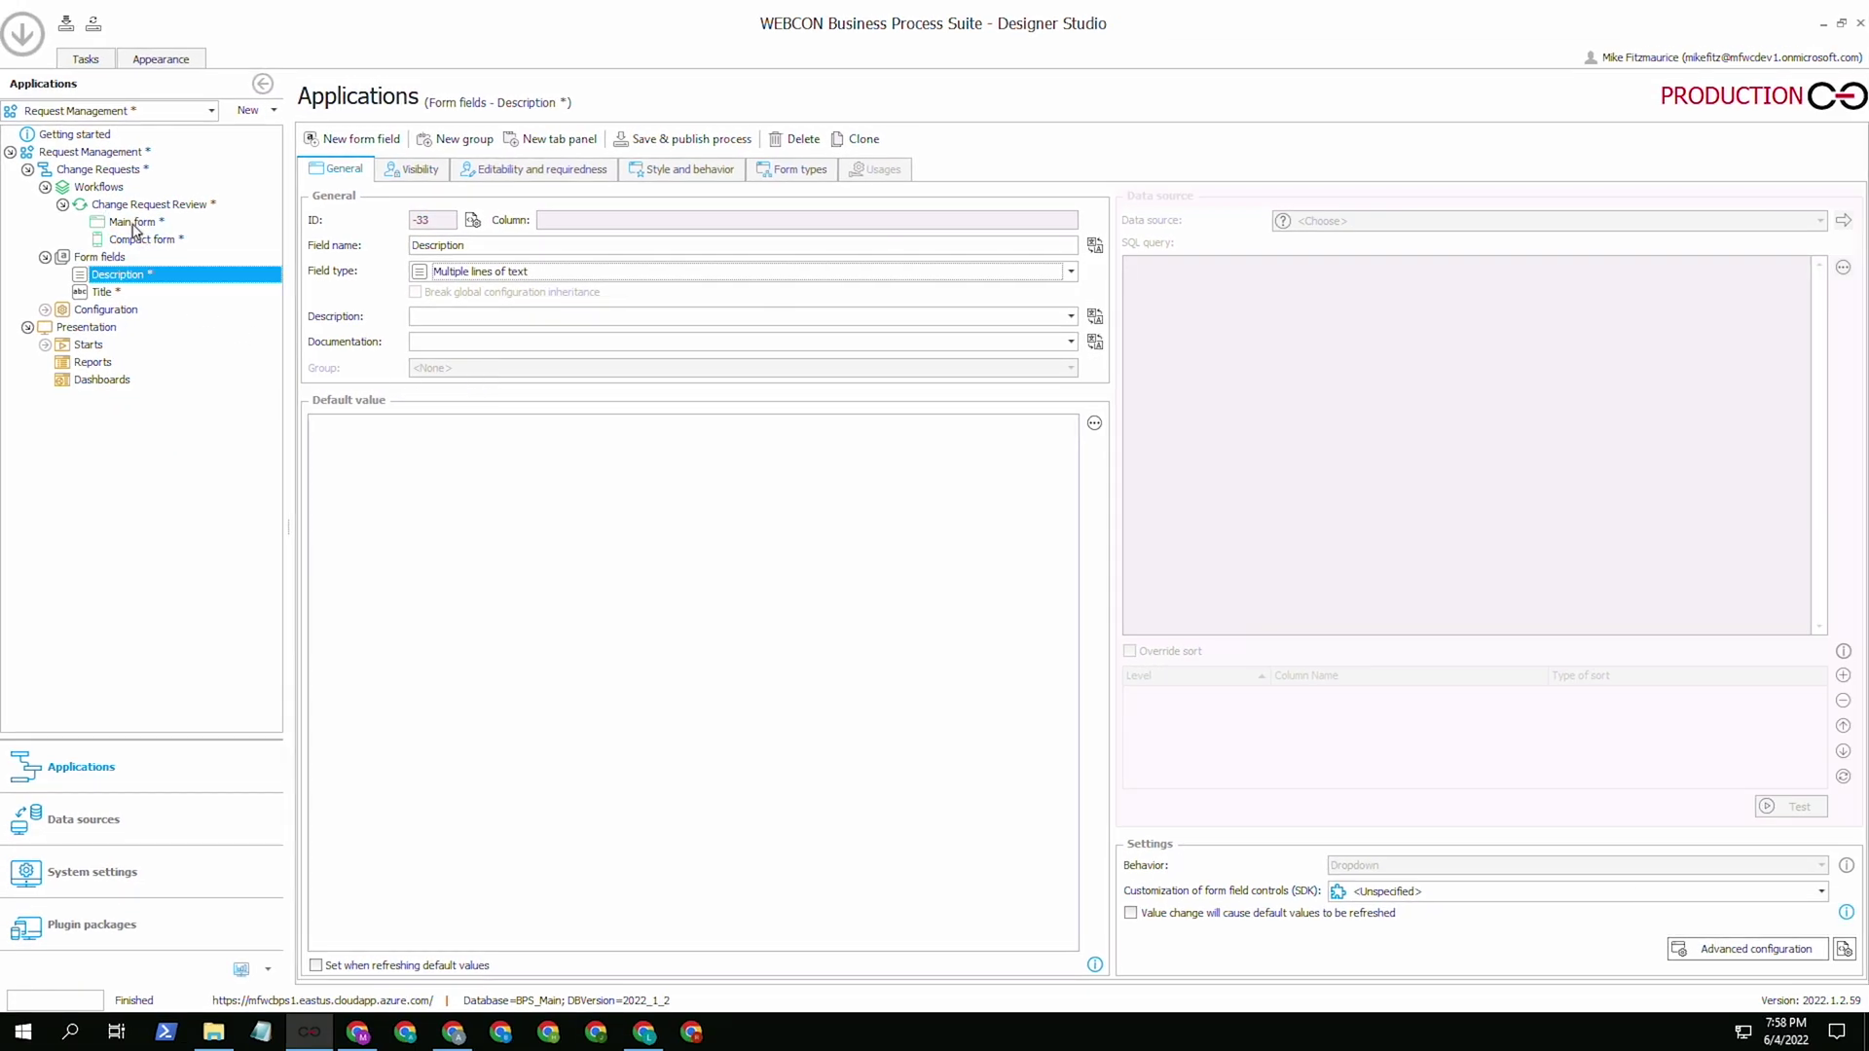
Open the Main form's field matrix and move the Manager Review column ahead of Accepted
click(134, 230)
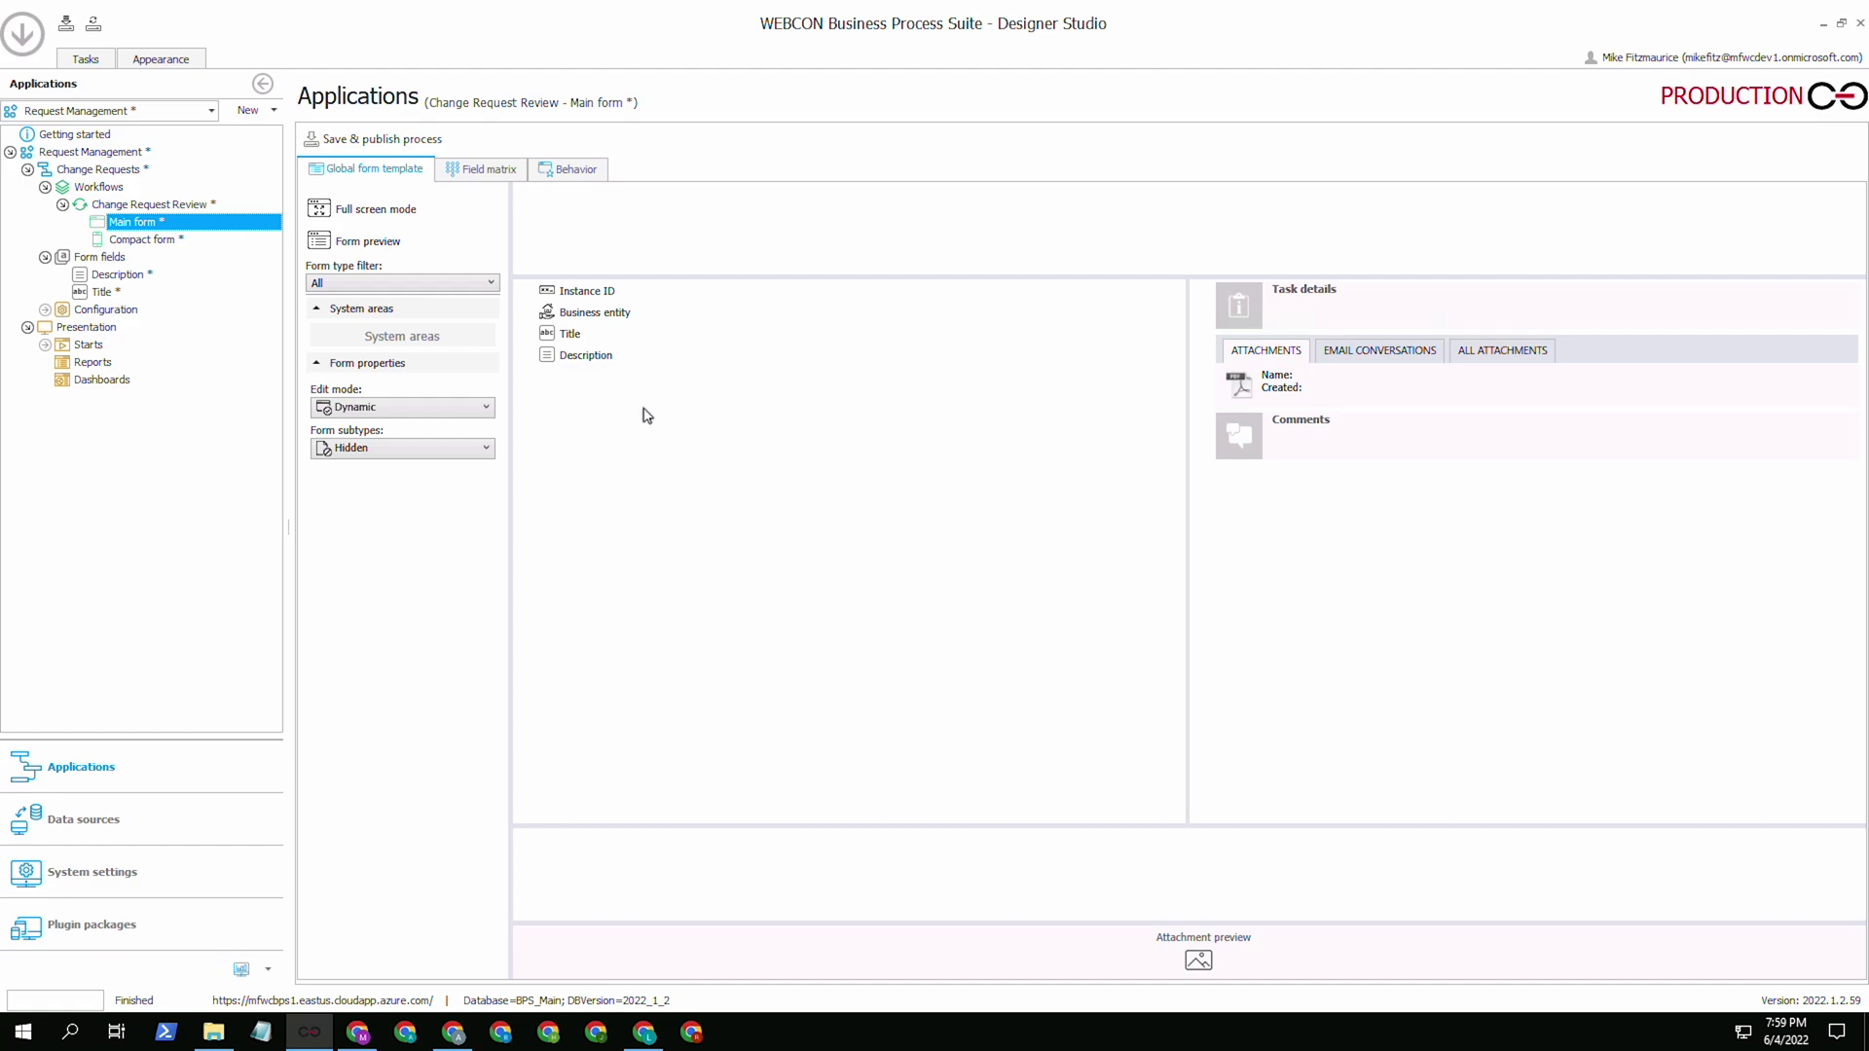
click(491, 170)
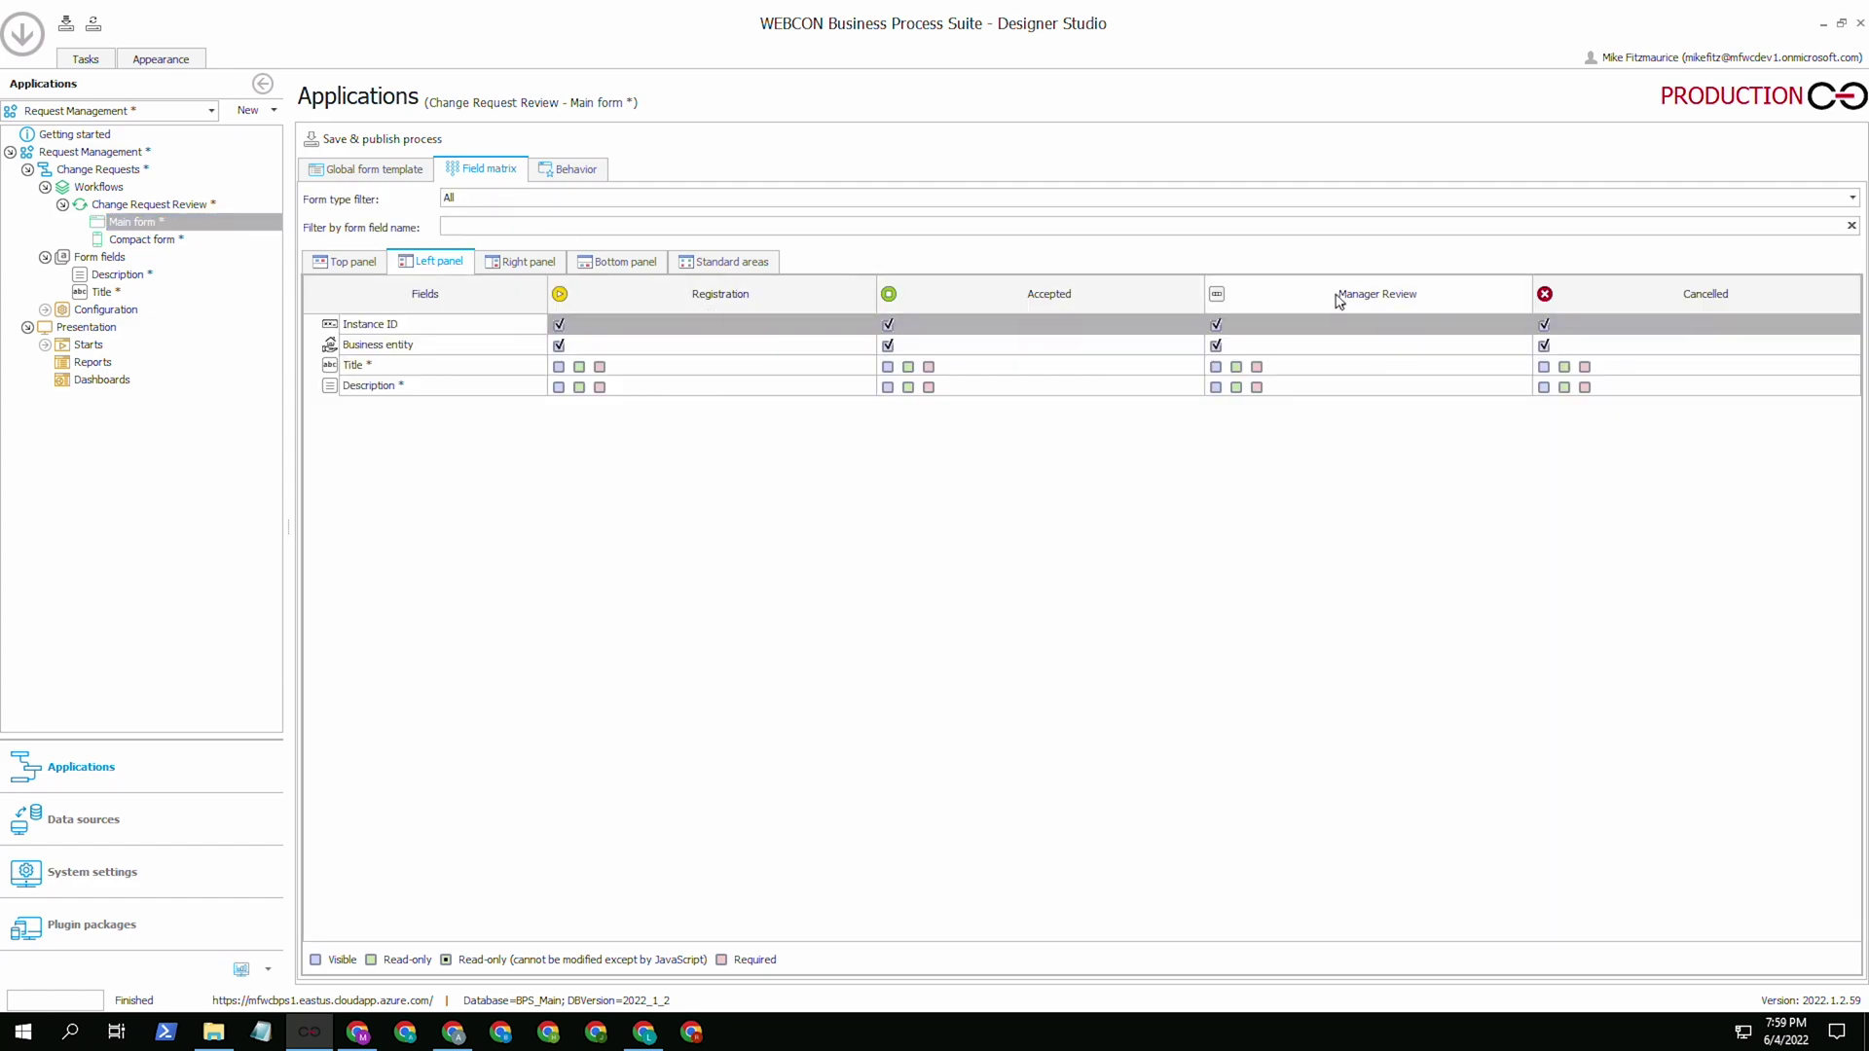
drag(1341, 302, 980, 298)
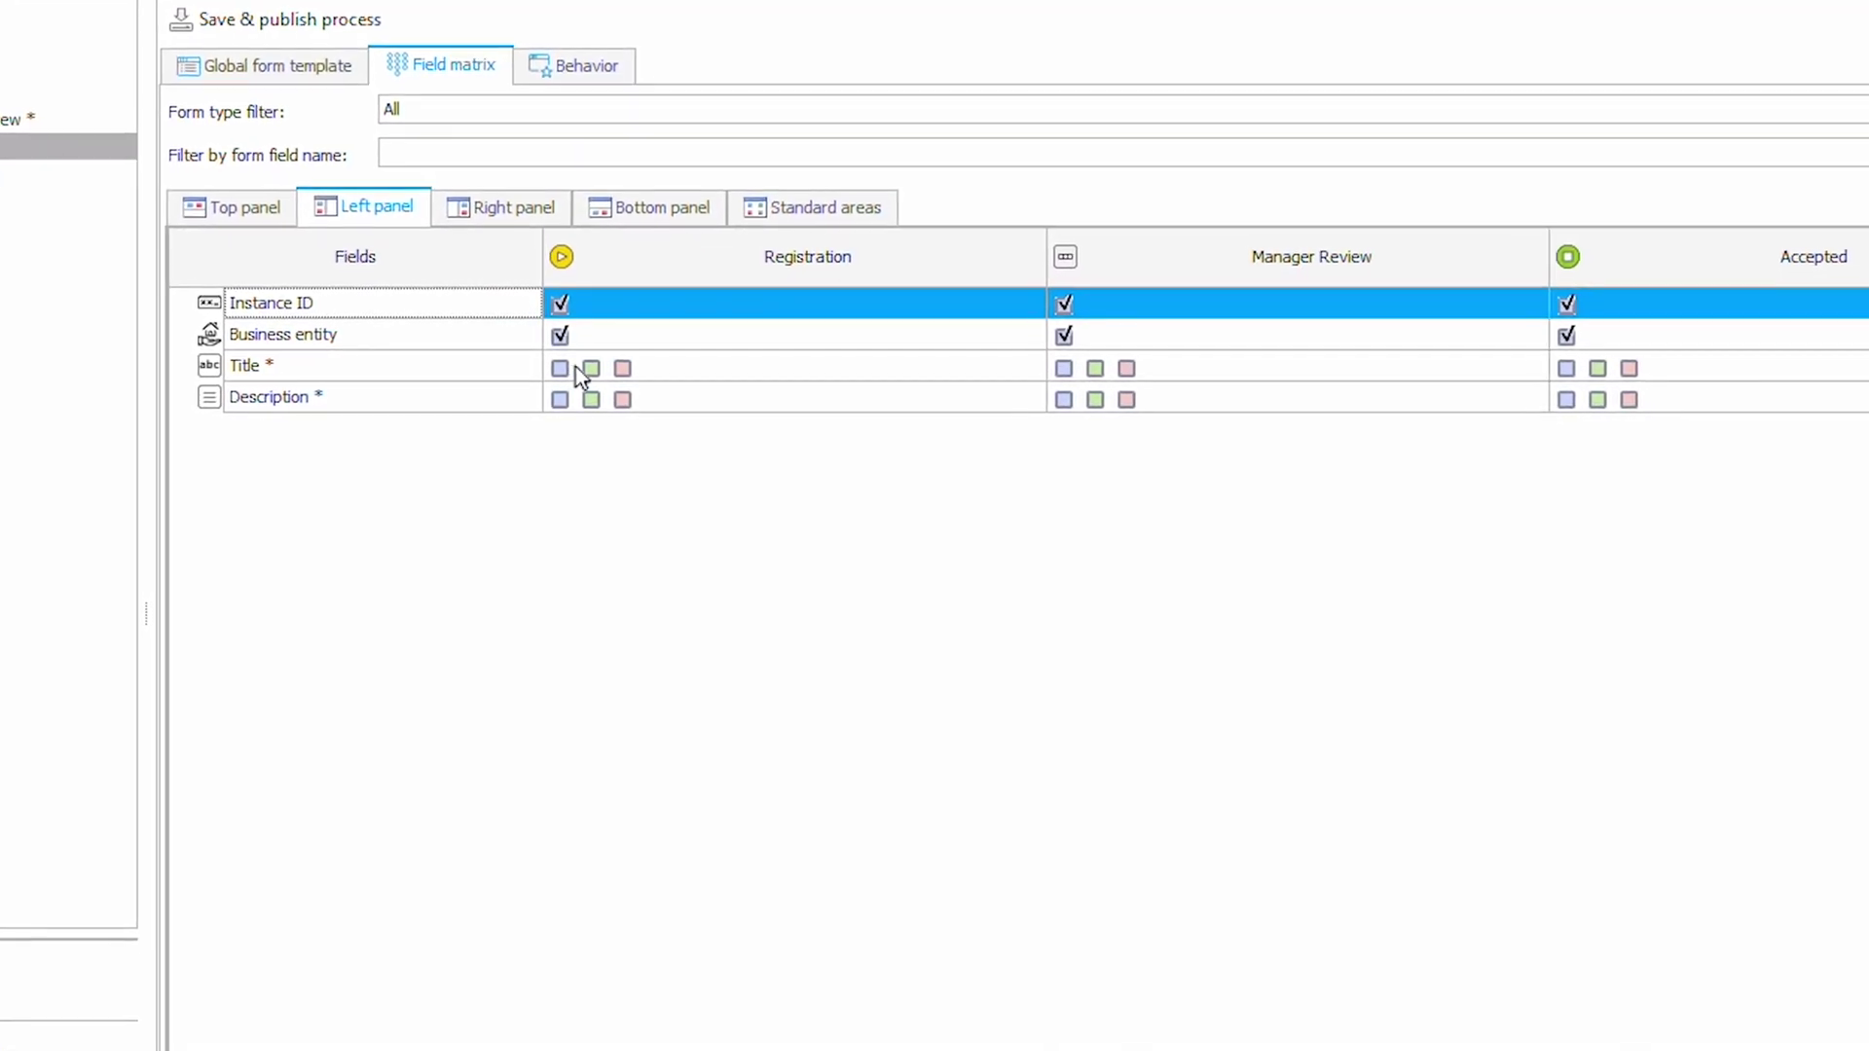
Make Title required and Description visible at Registration, and both read-only at Manager Review
click(561, 369)
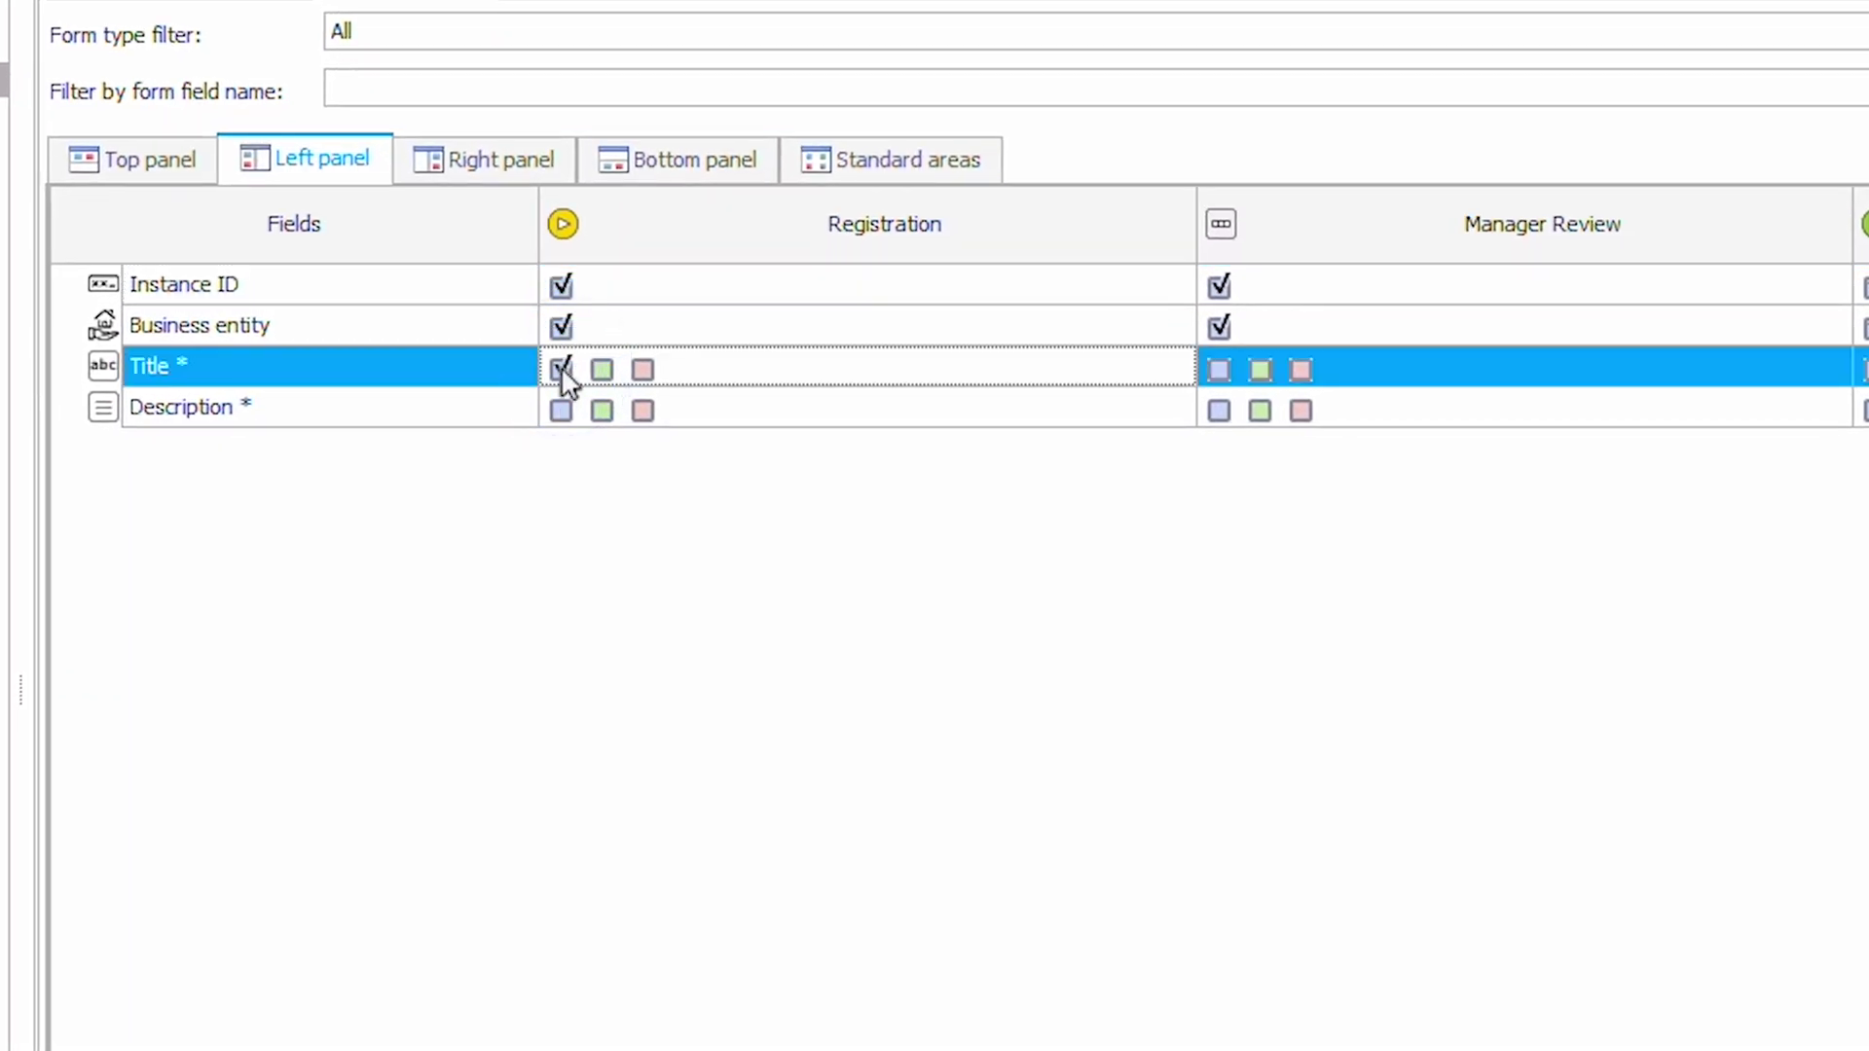
click(643, 370)
click(562, 410)
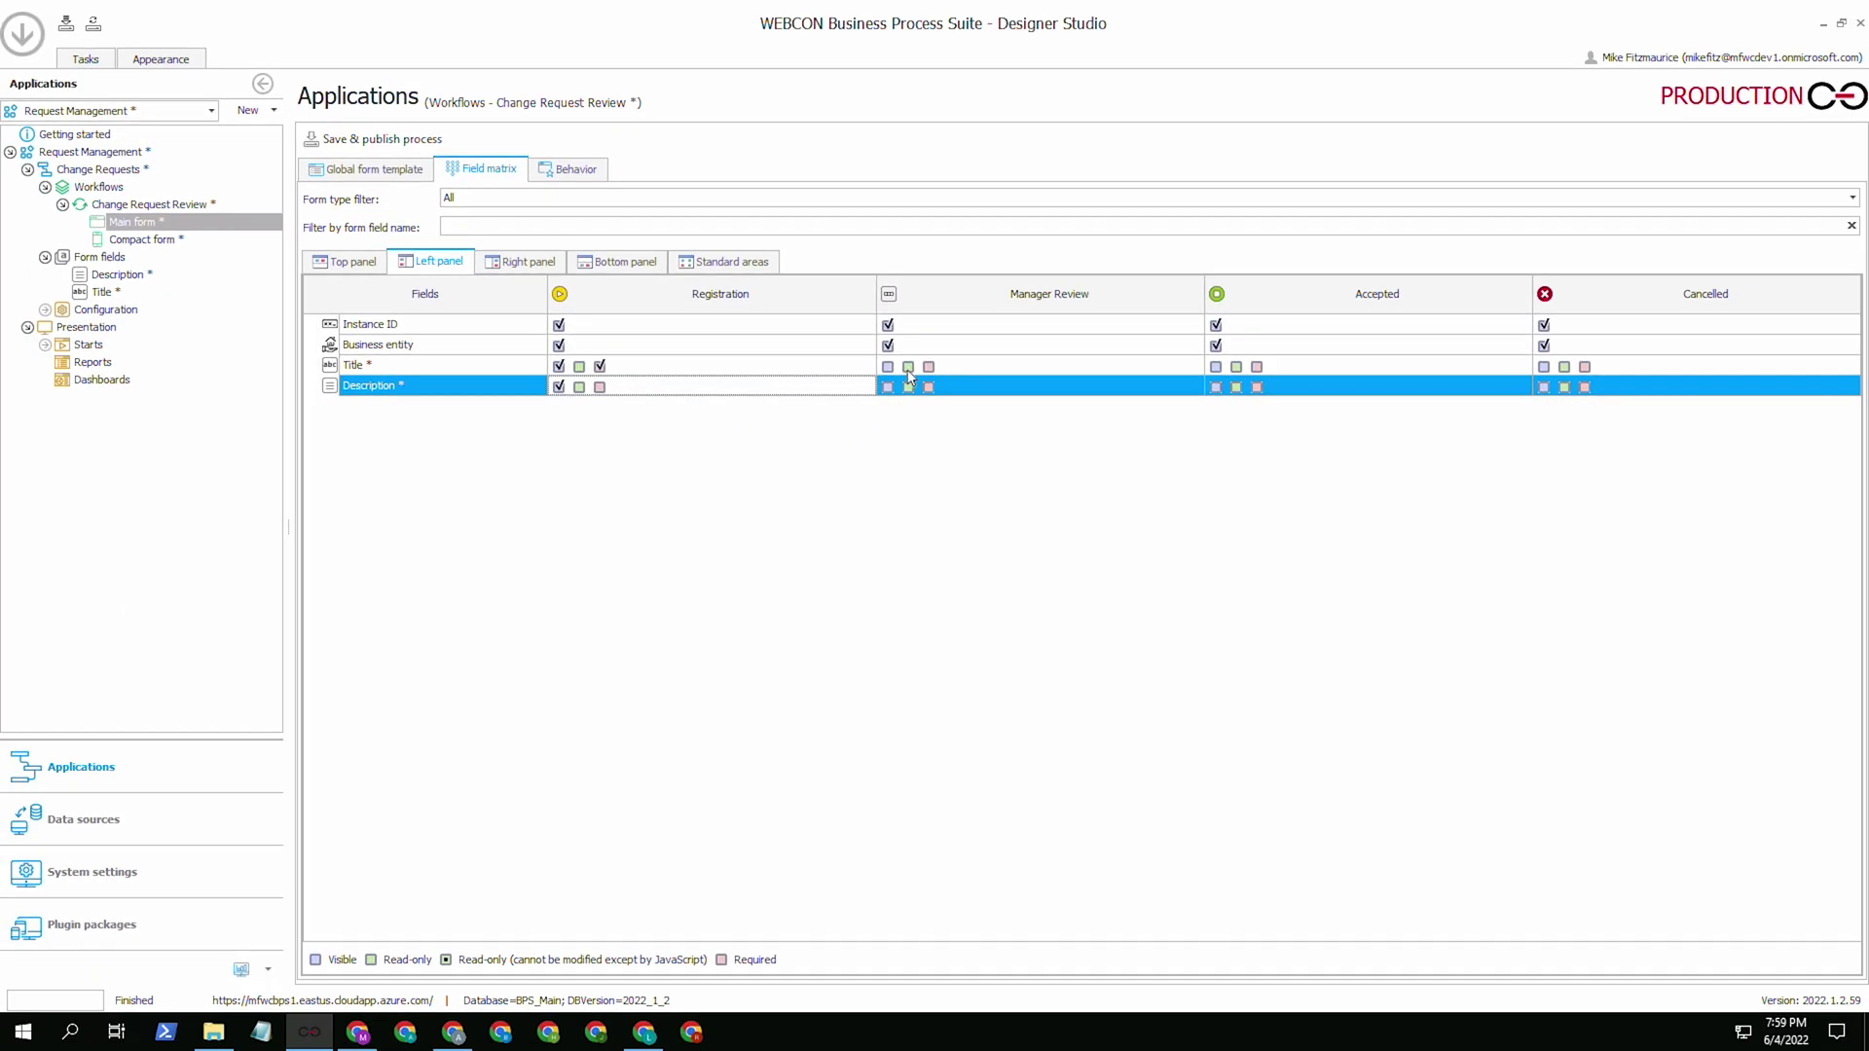
click(888, 367)
click(909, 367)
click(887, 388)
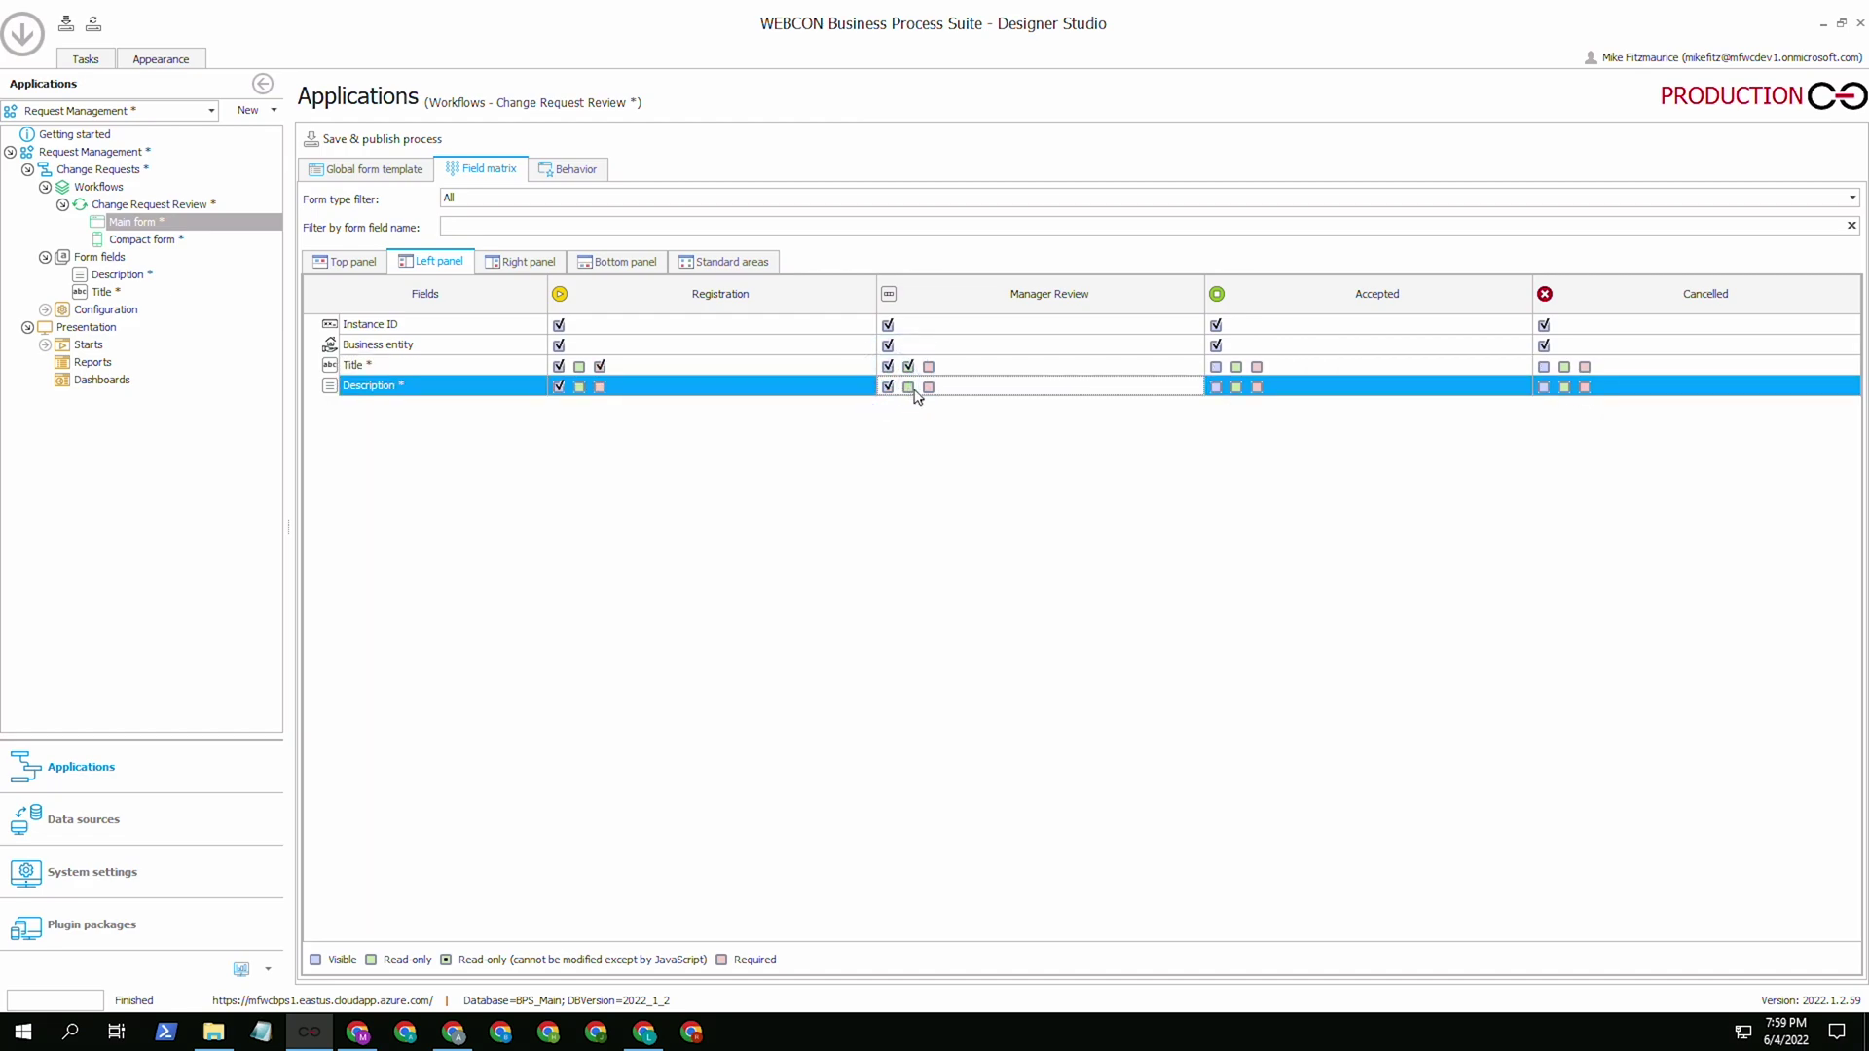
click(909, 388)
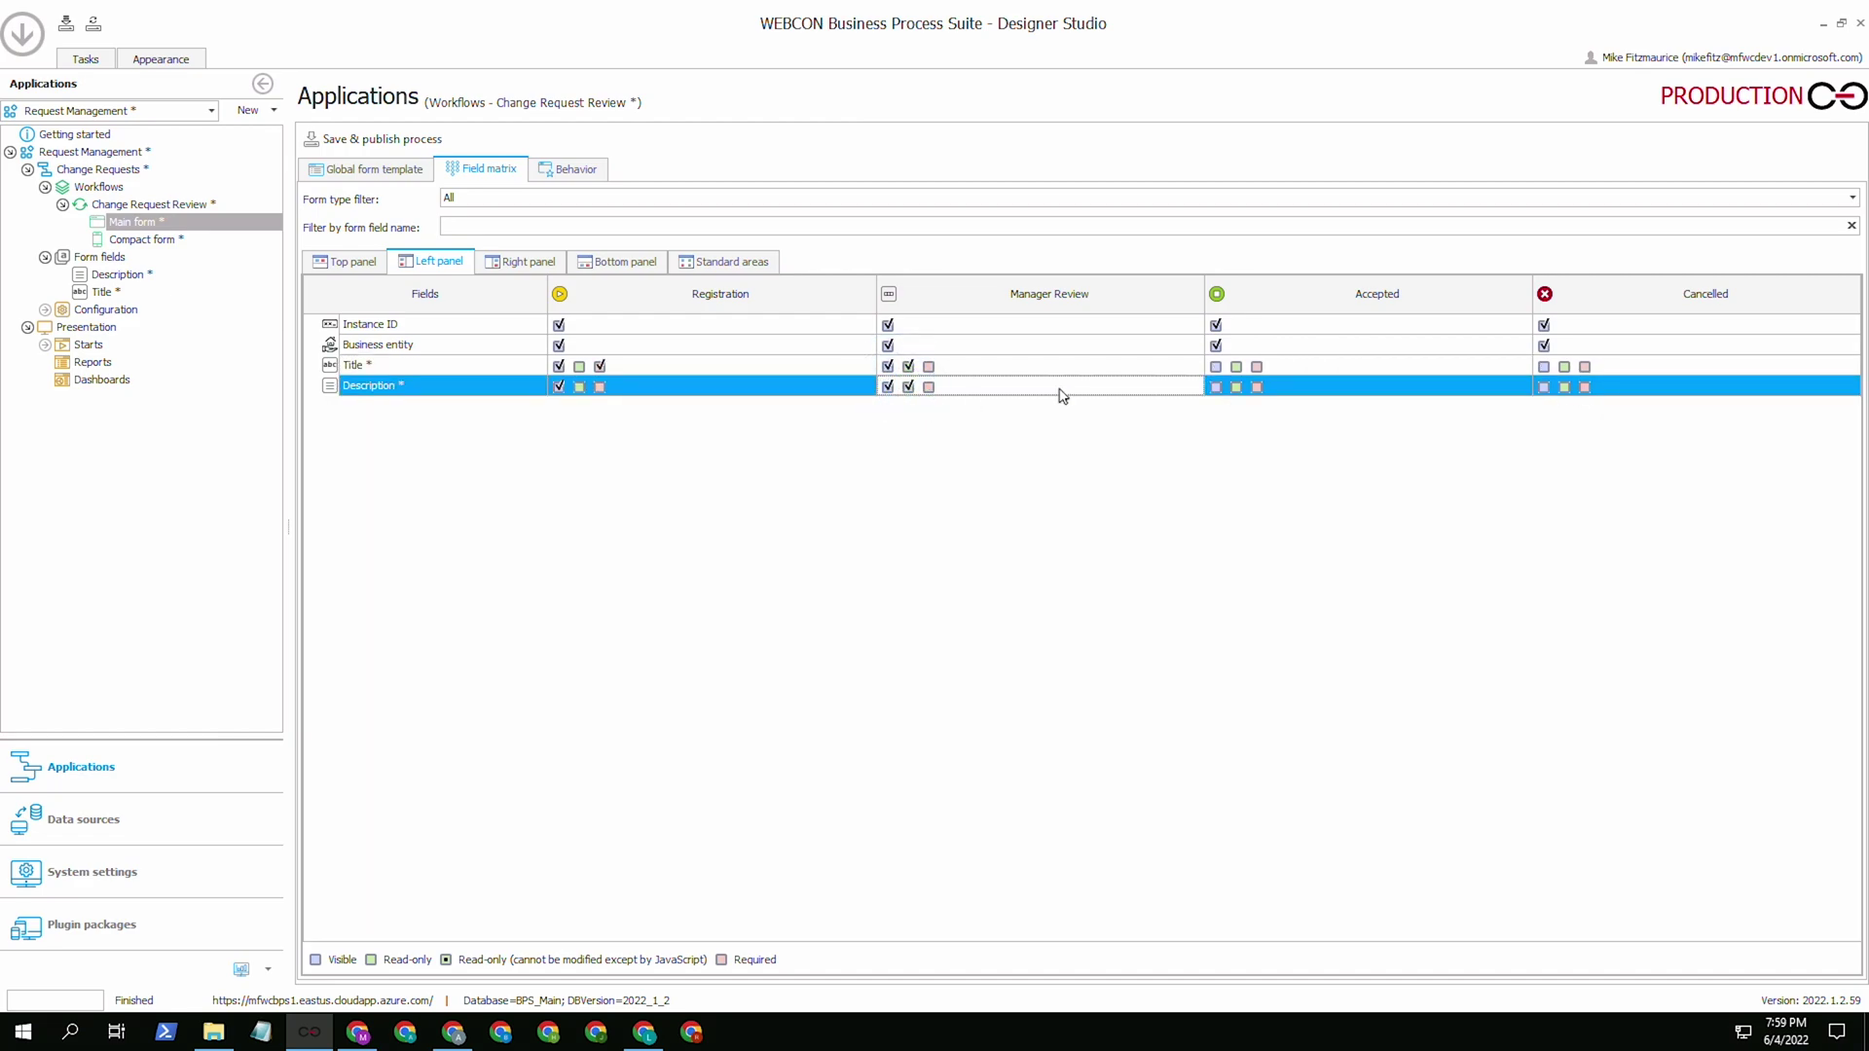
Make the fields read-only at Accepted, copy those settings to Cancelled, and save and publish
click(1237, 367)
click(1236, 388)
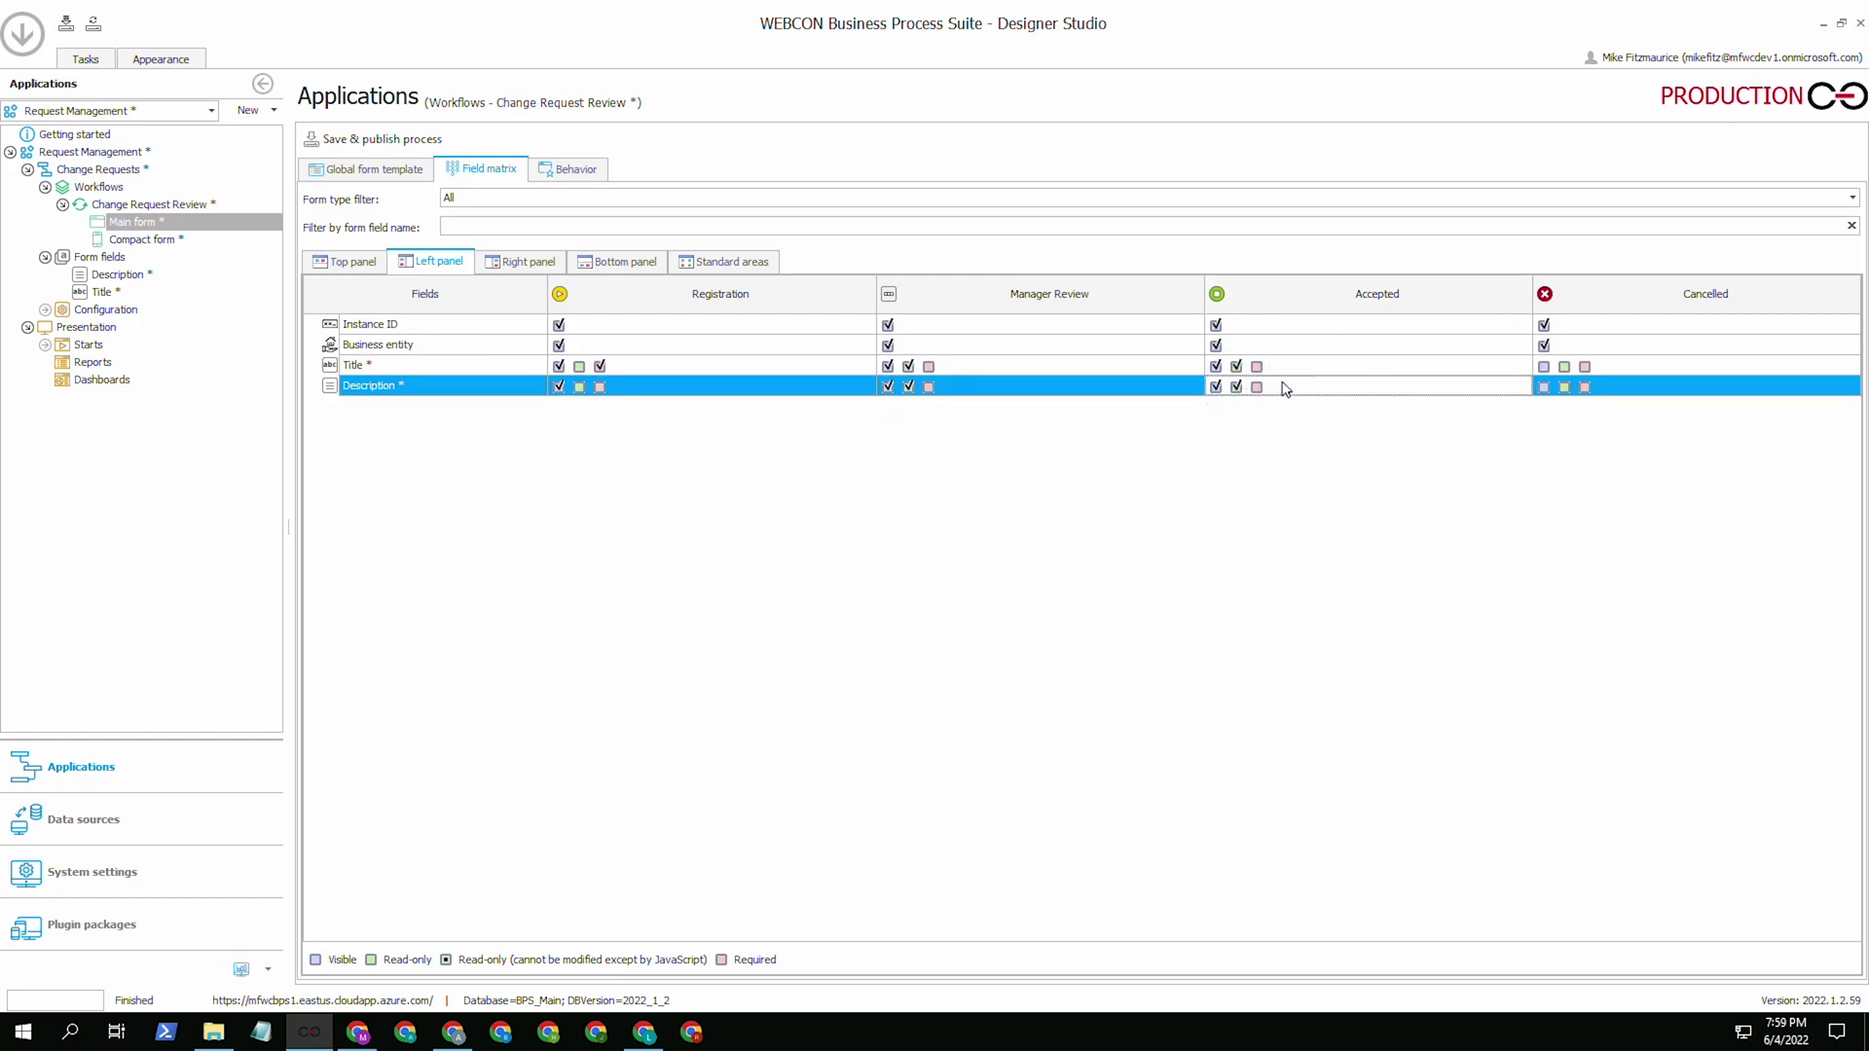
right_click(1611, 304)
mouse_move(1634, 308)
click(1548, 333)
click(407, 140)
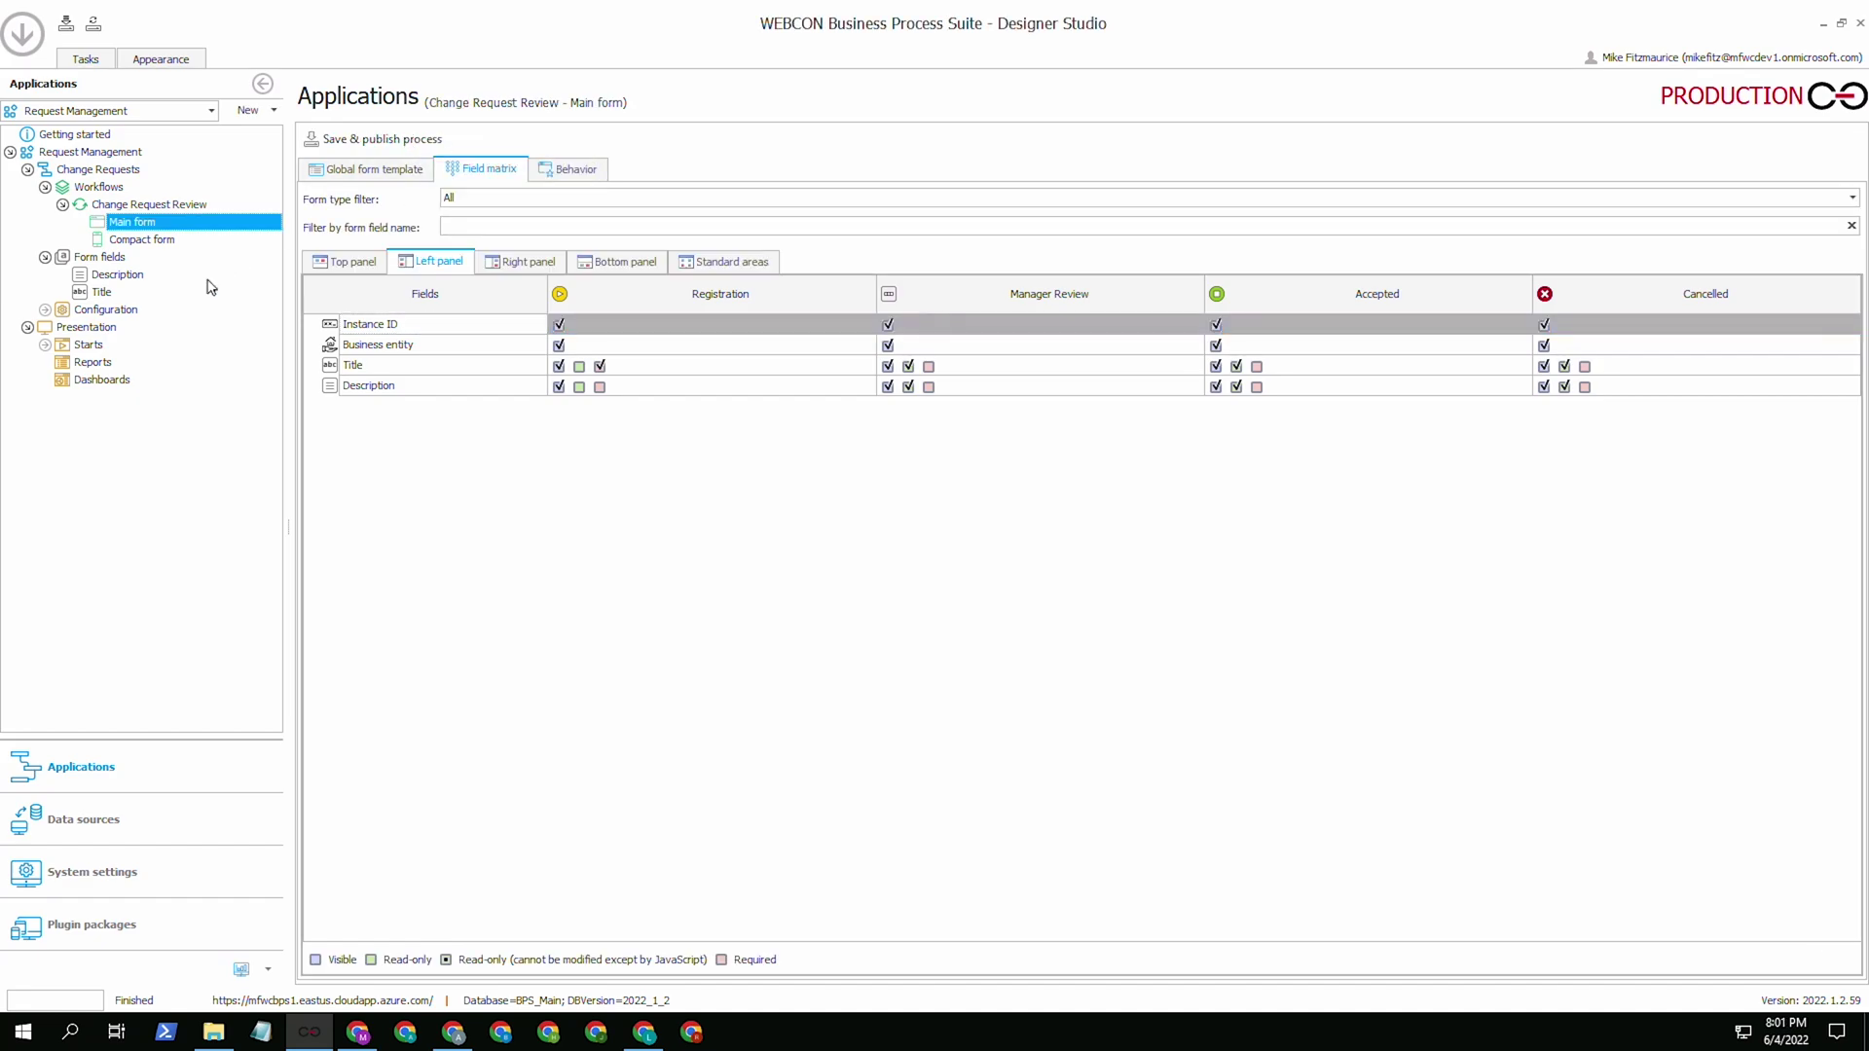
Rename the application's Start element to New Request
click(44, 345)
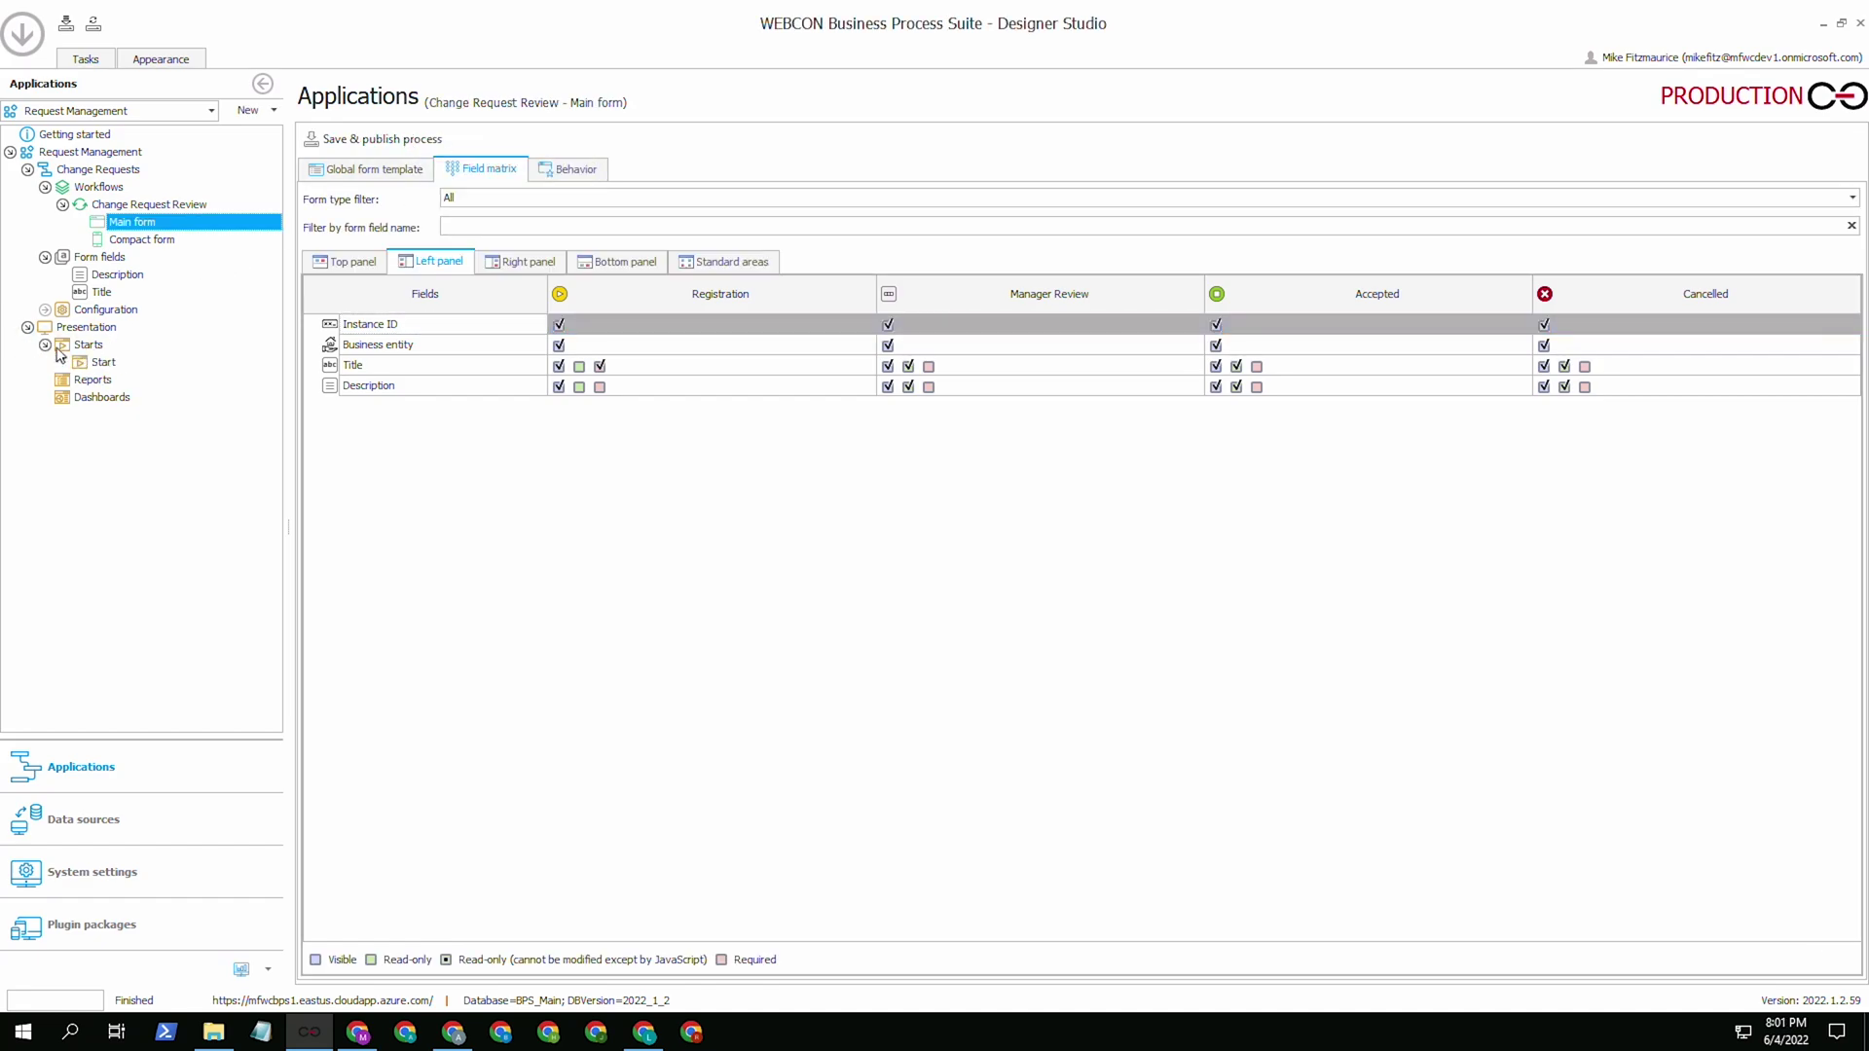
click(107, 363)
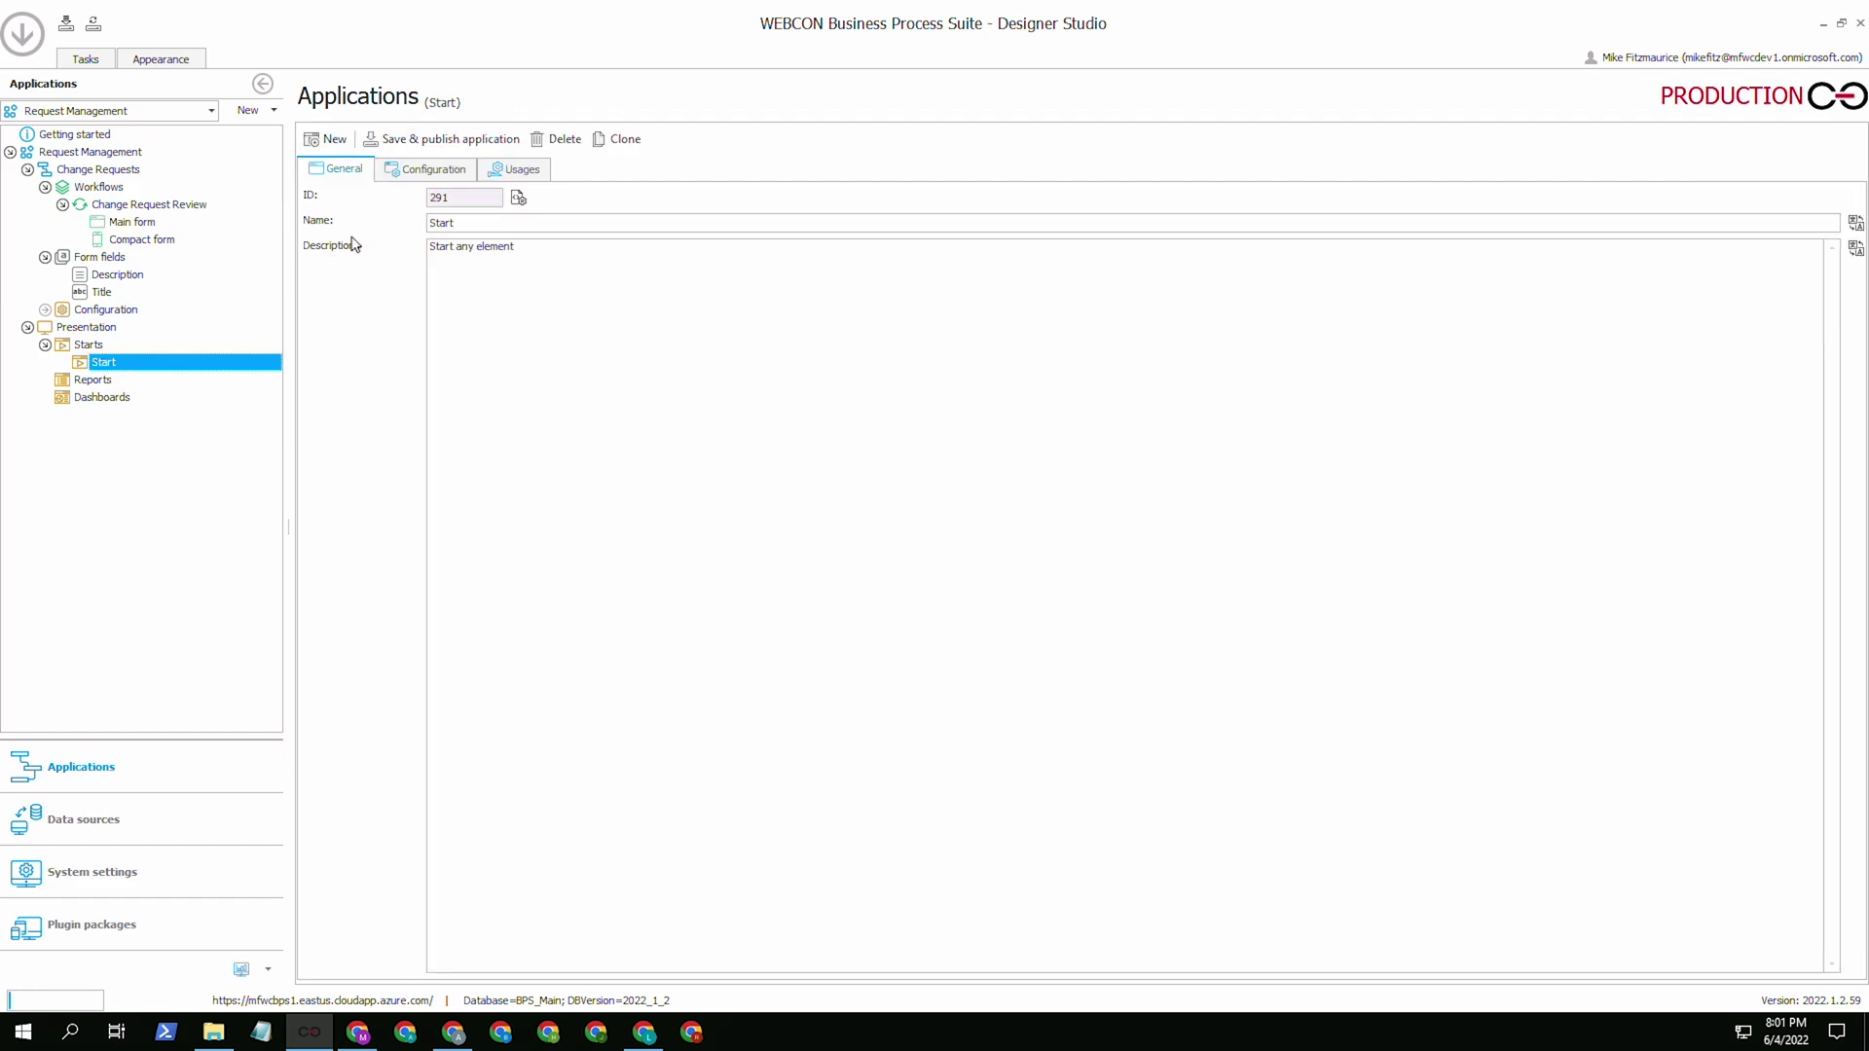
click(488, 222)
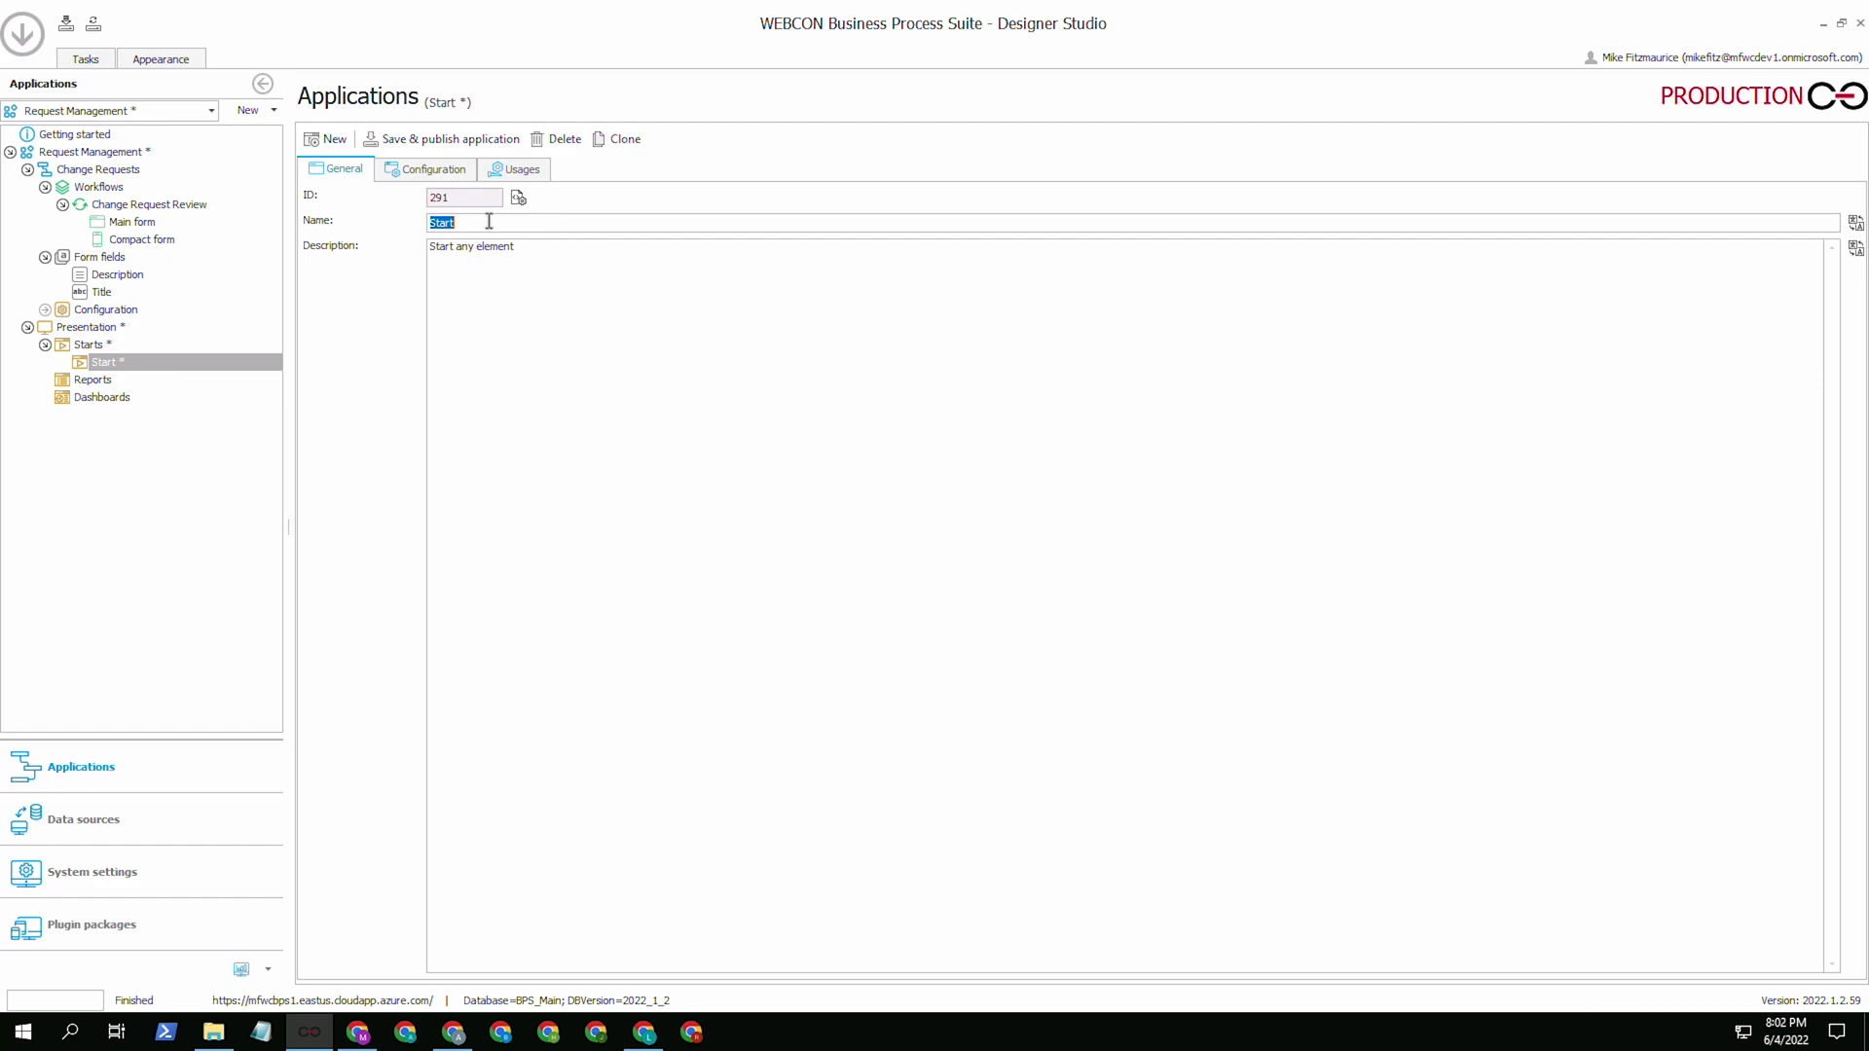
text(New Request)
Describe the start as New Change Request, link it to Change Requests and Change Request Review, and publish
click(455, 182)
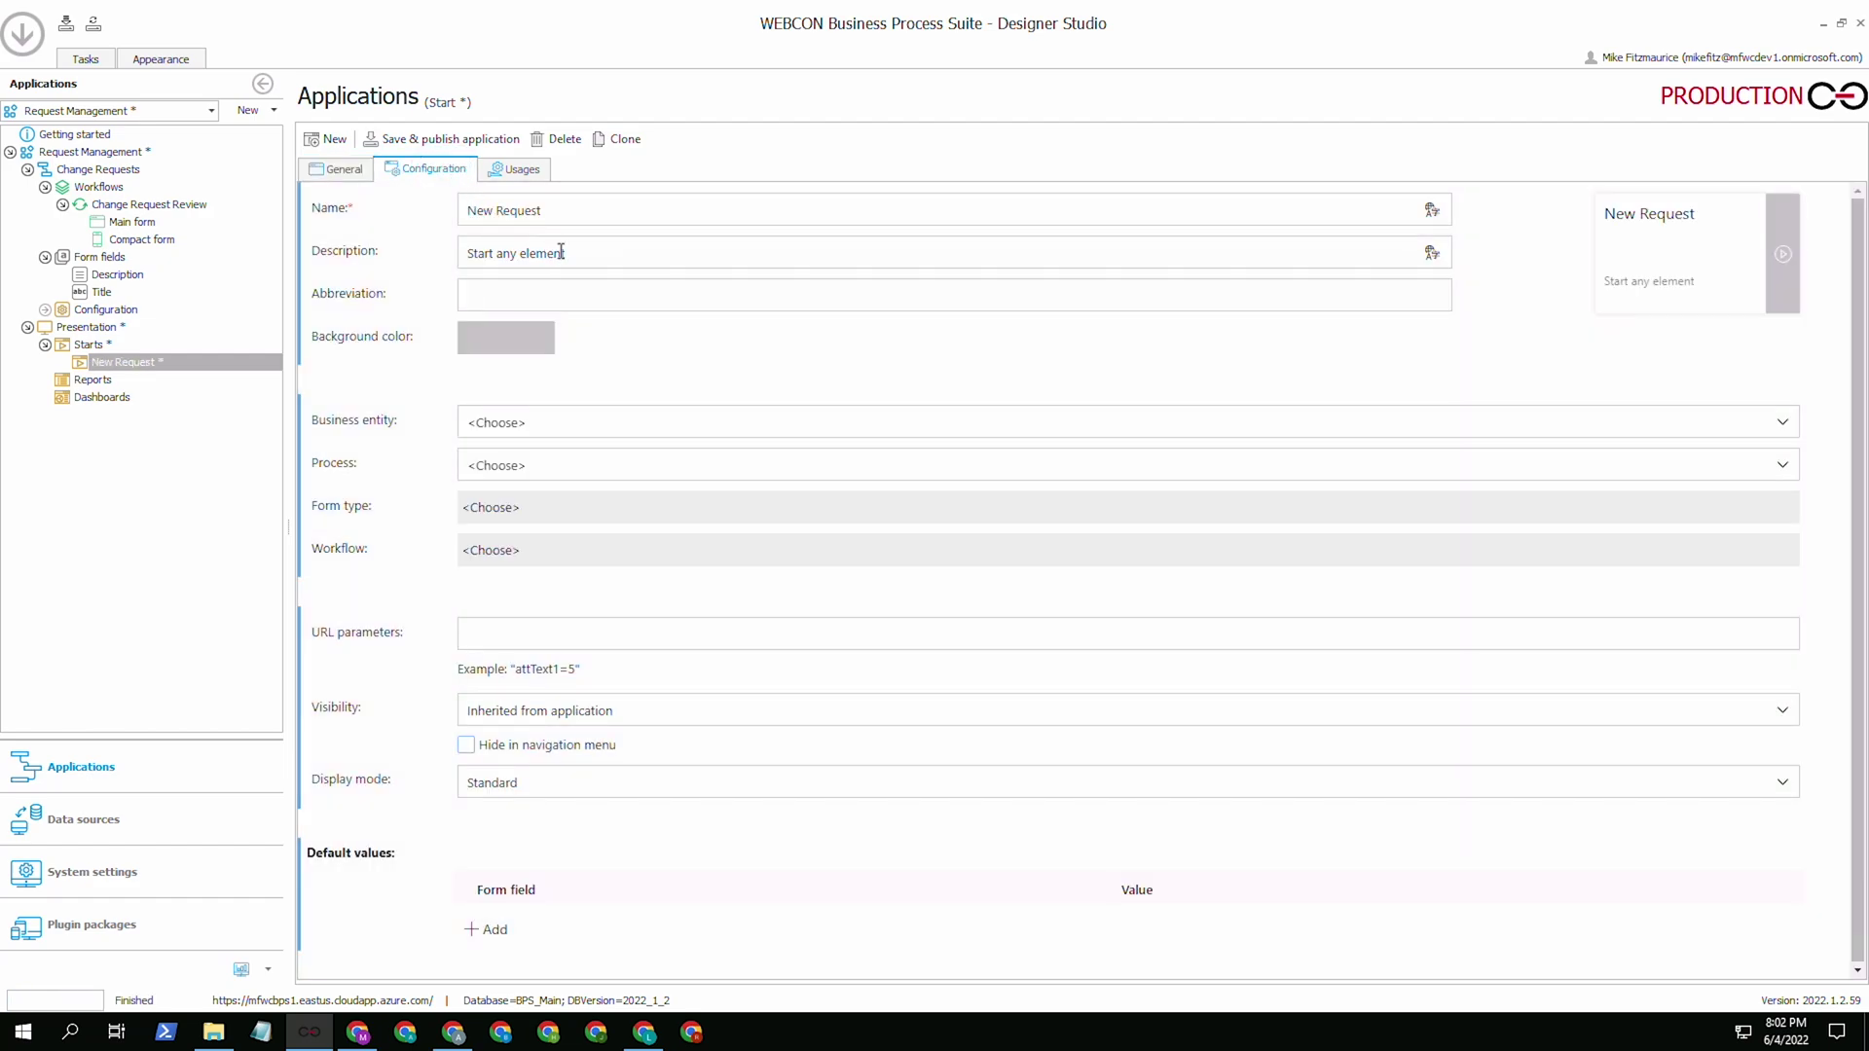
triple_click(580, 255)
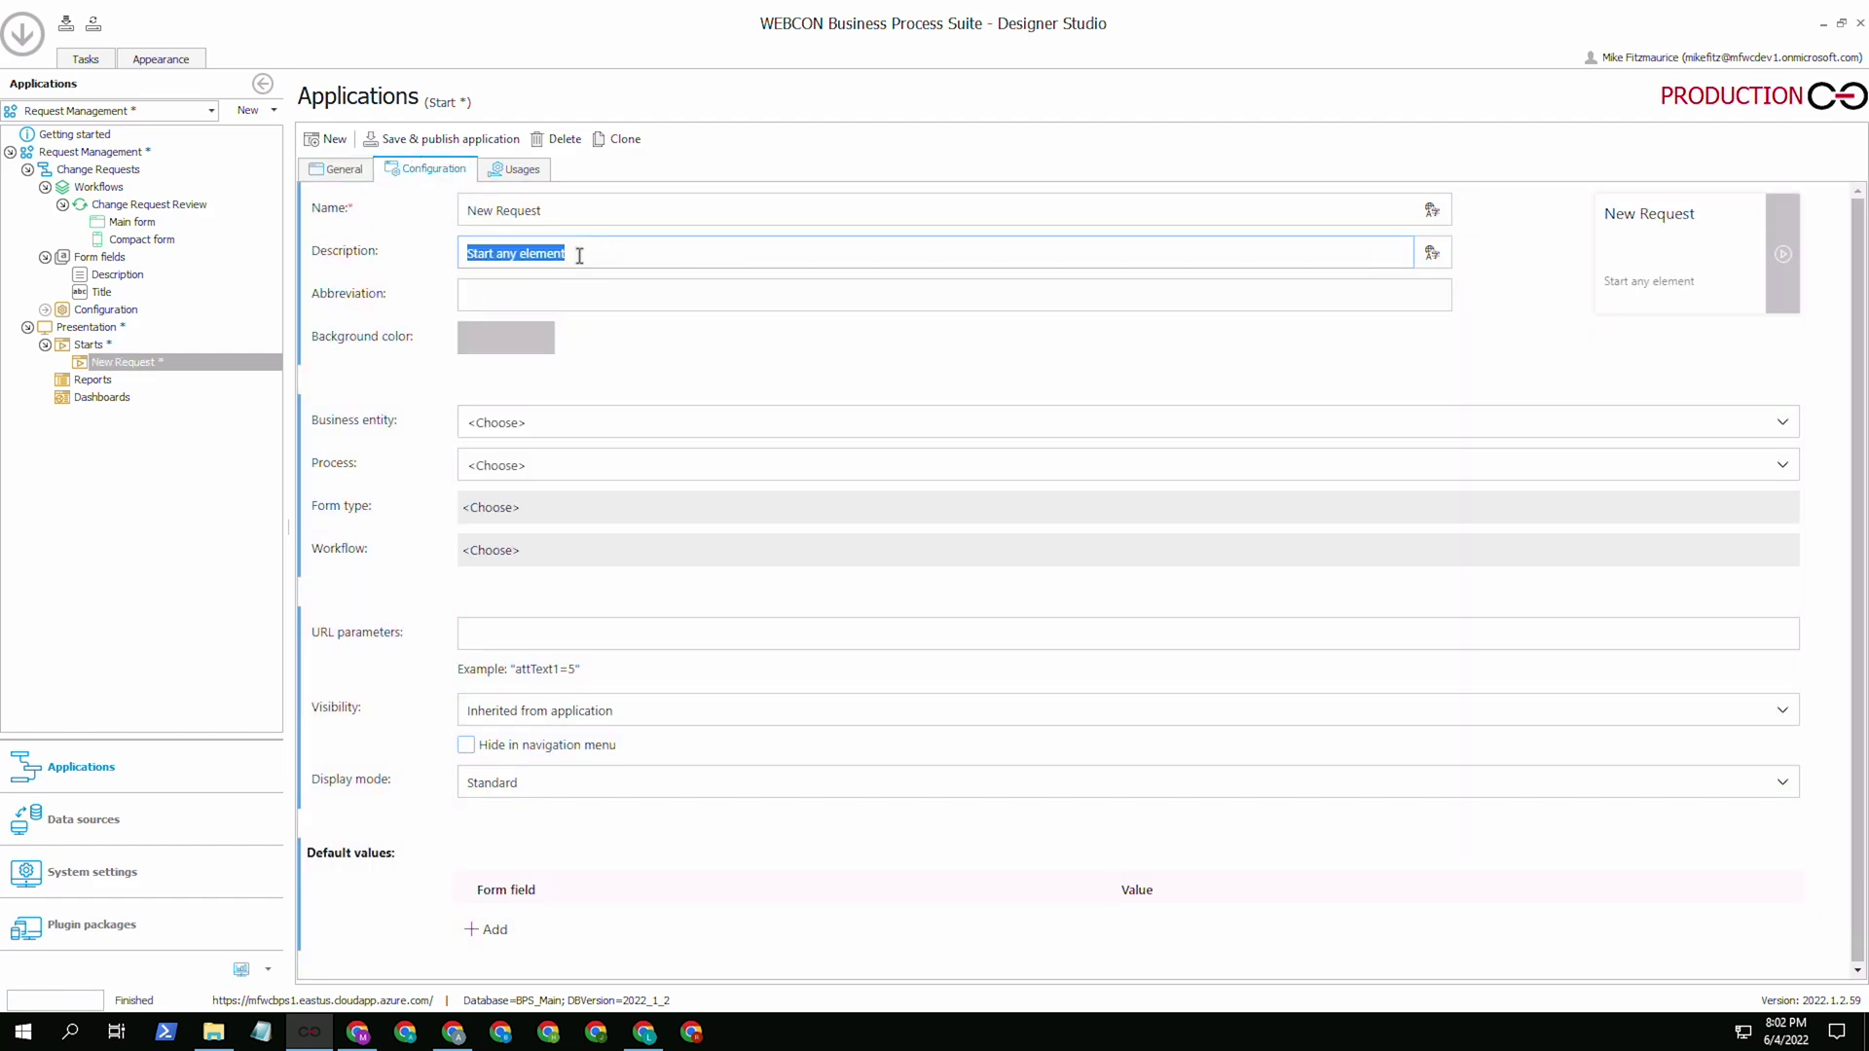
text(New Change Request)
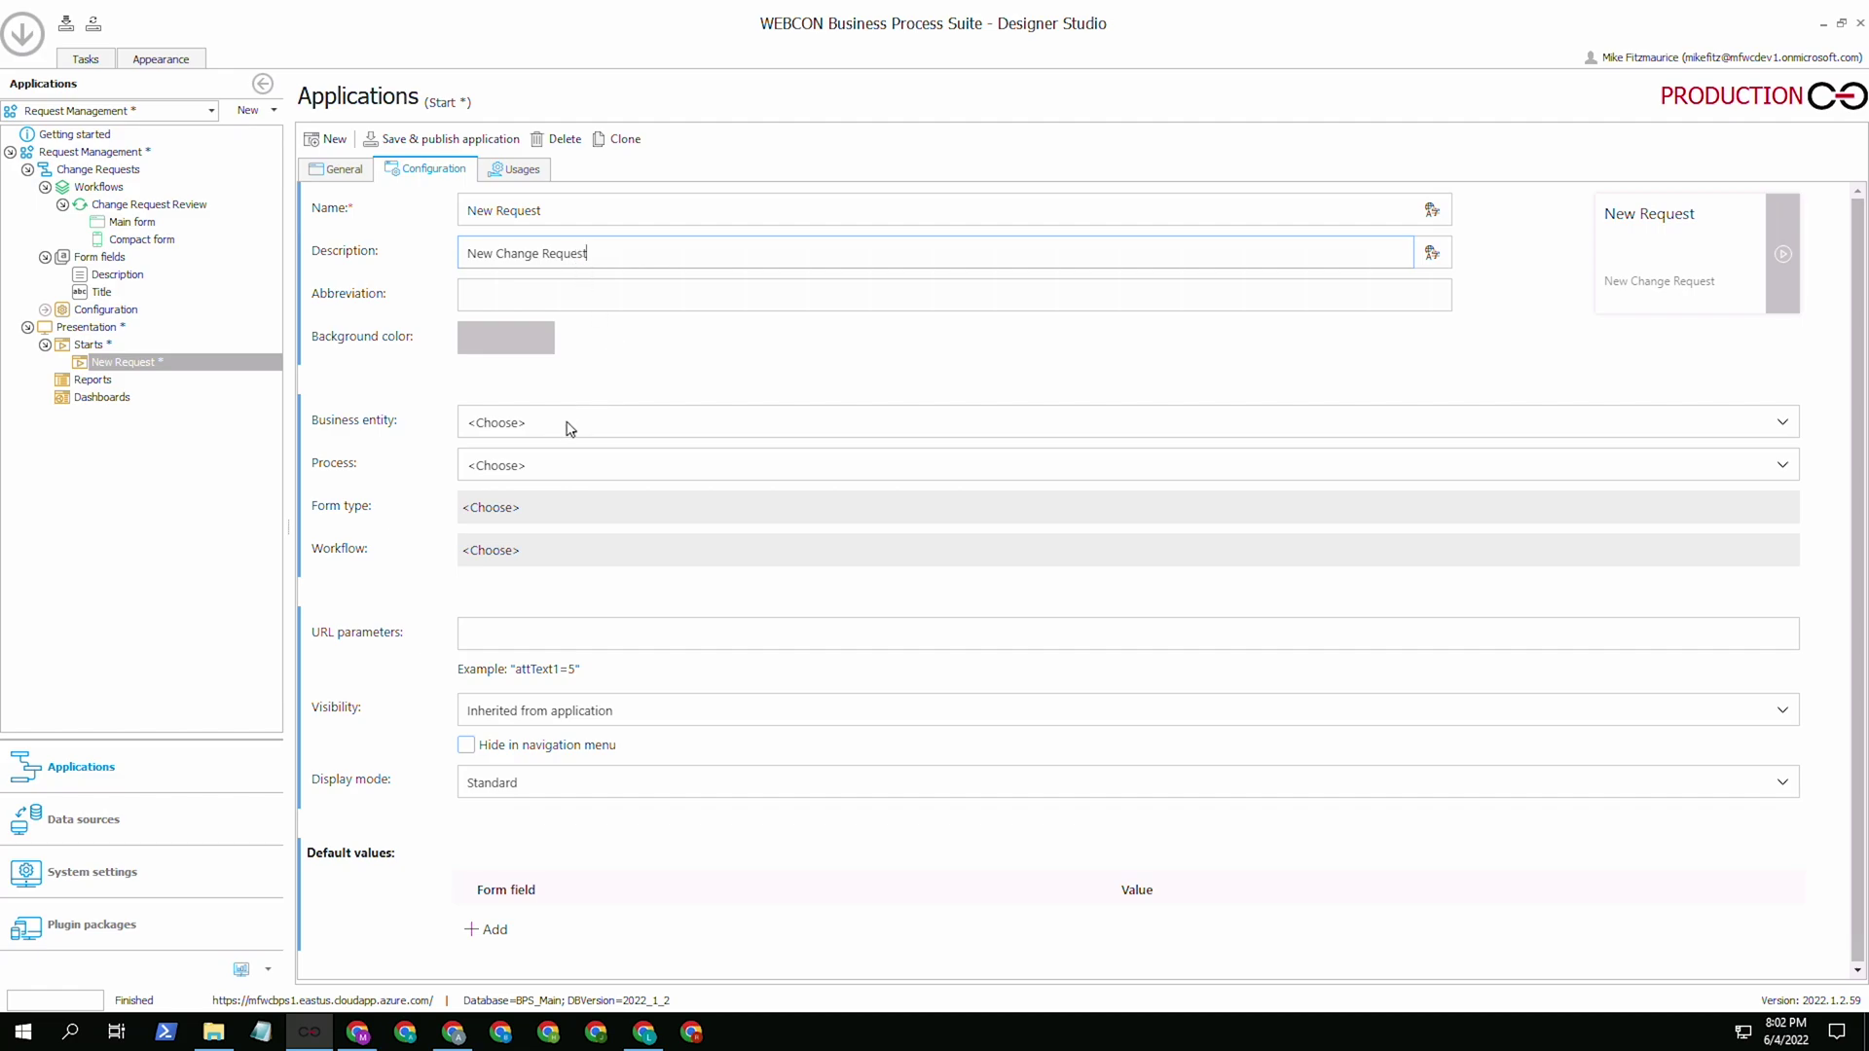
click(551, 466)
click(551, 513)
click(550, 521)
click(547, 553)
click(548, 555)
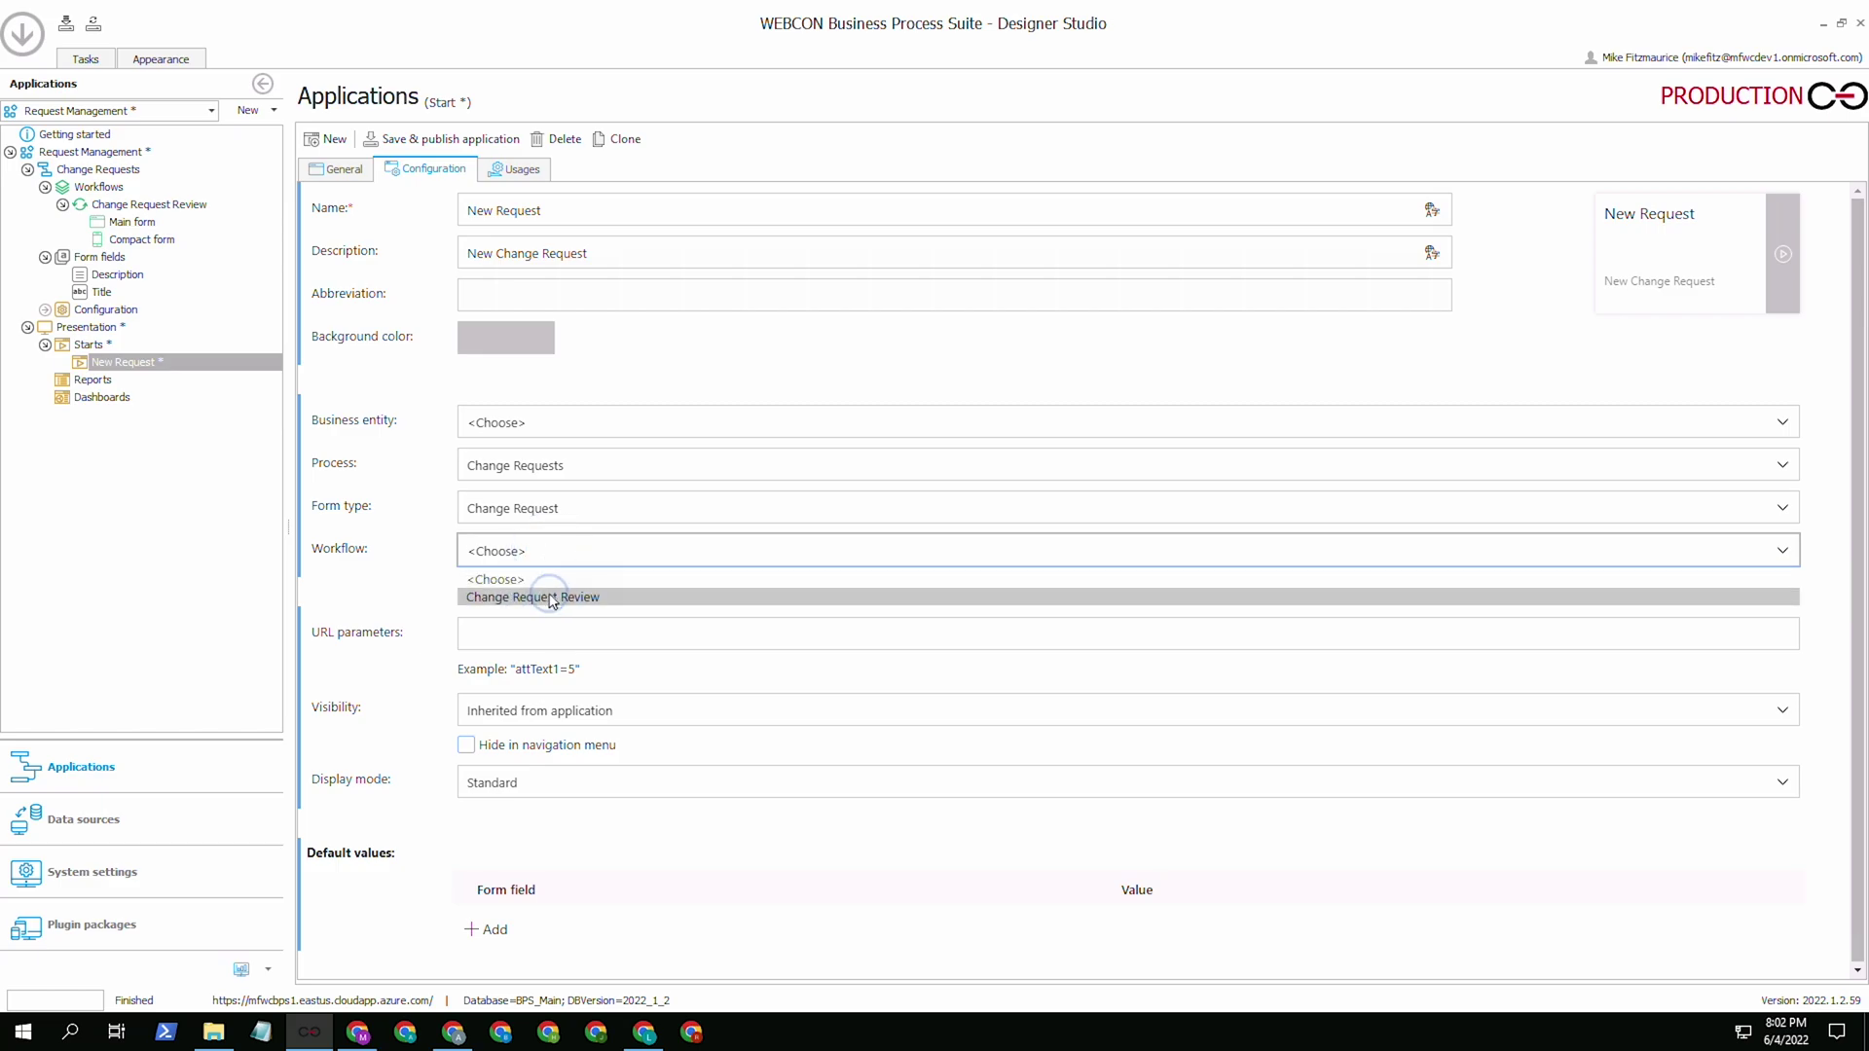
click(552, 598)
click(465, 142)
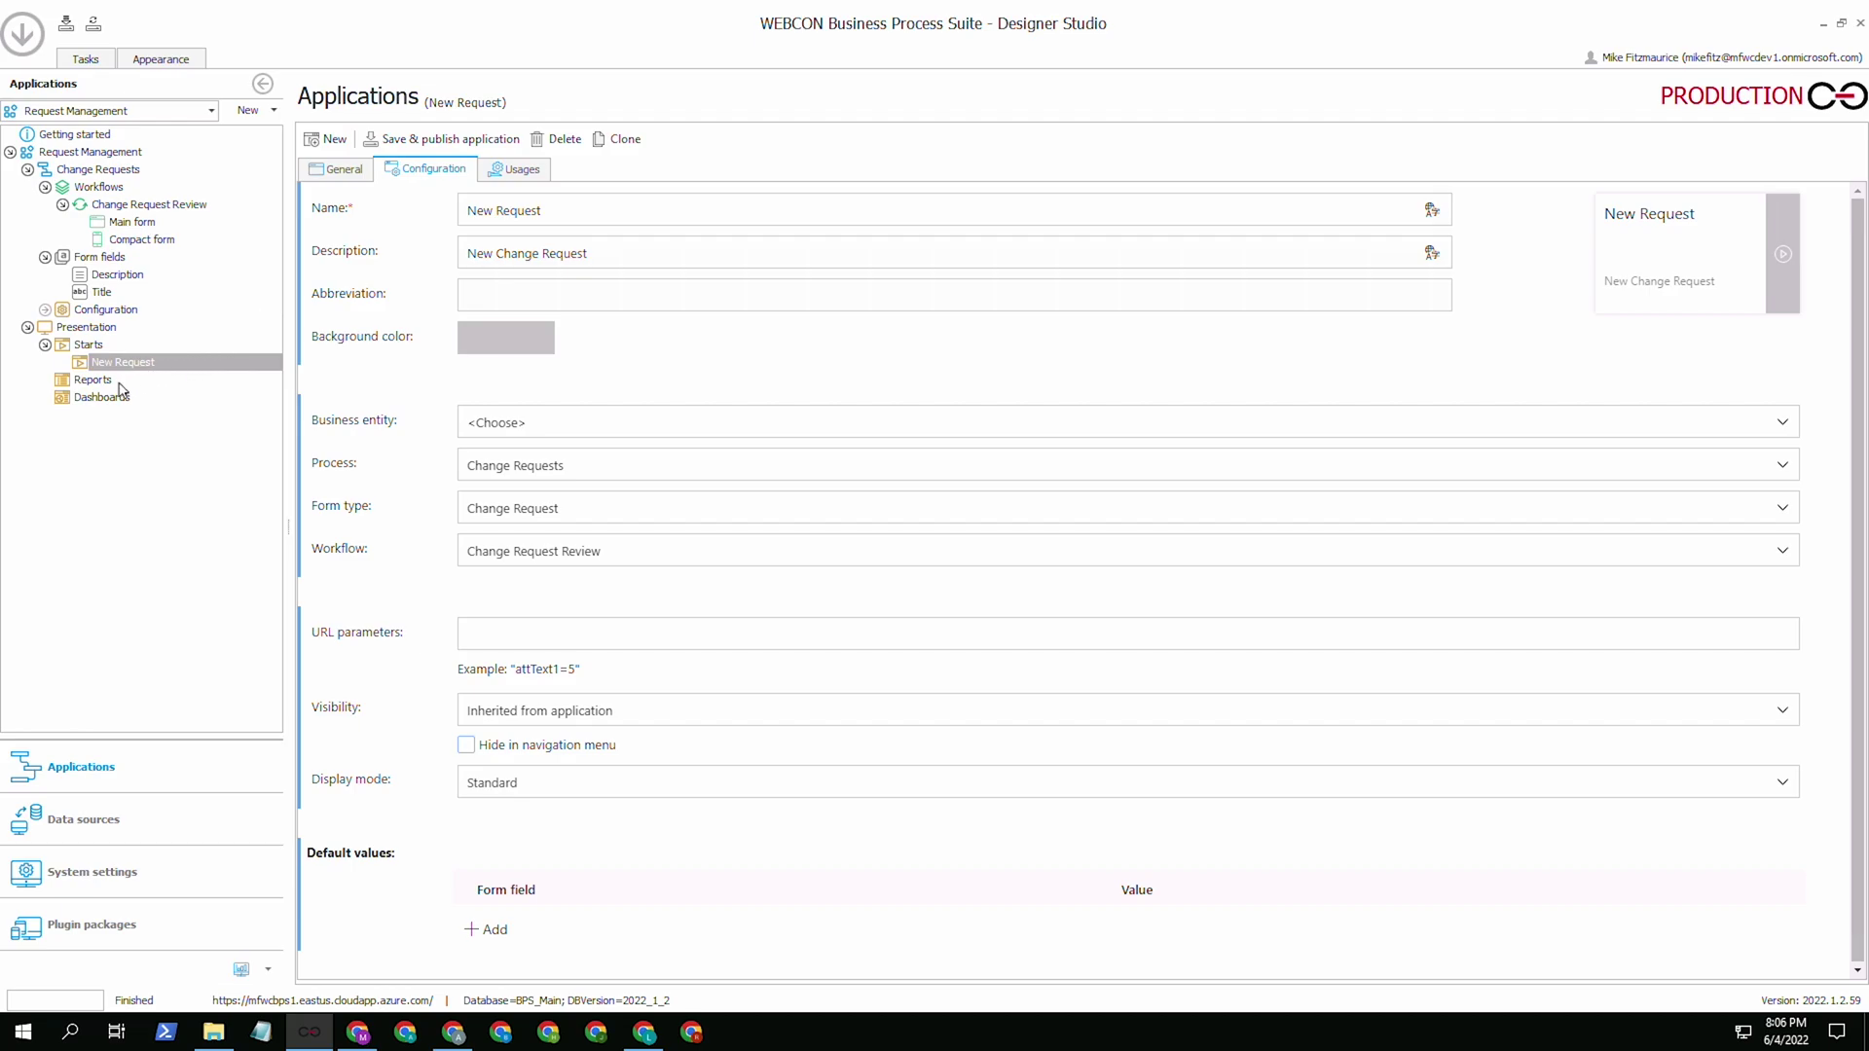
click(119, 382)
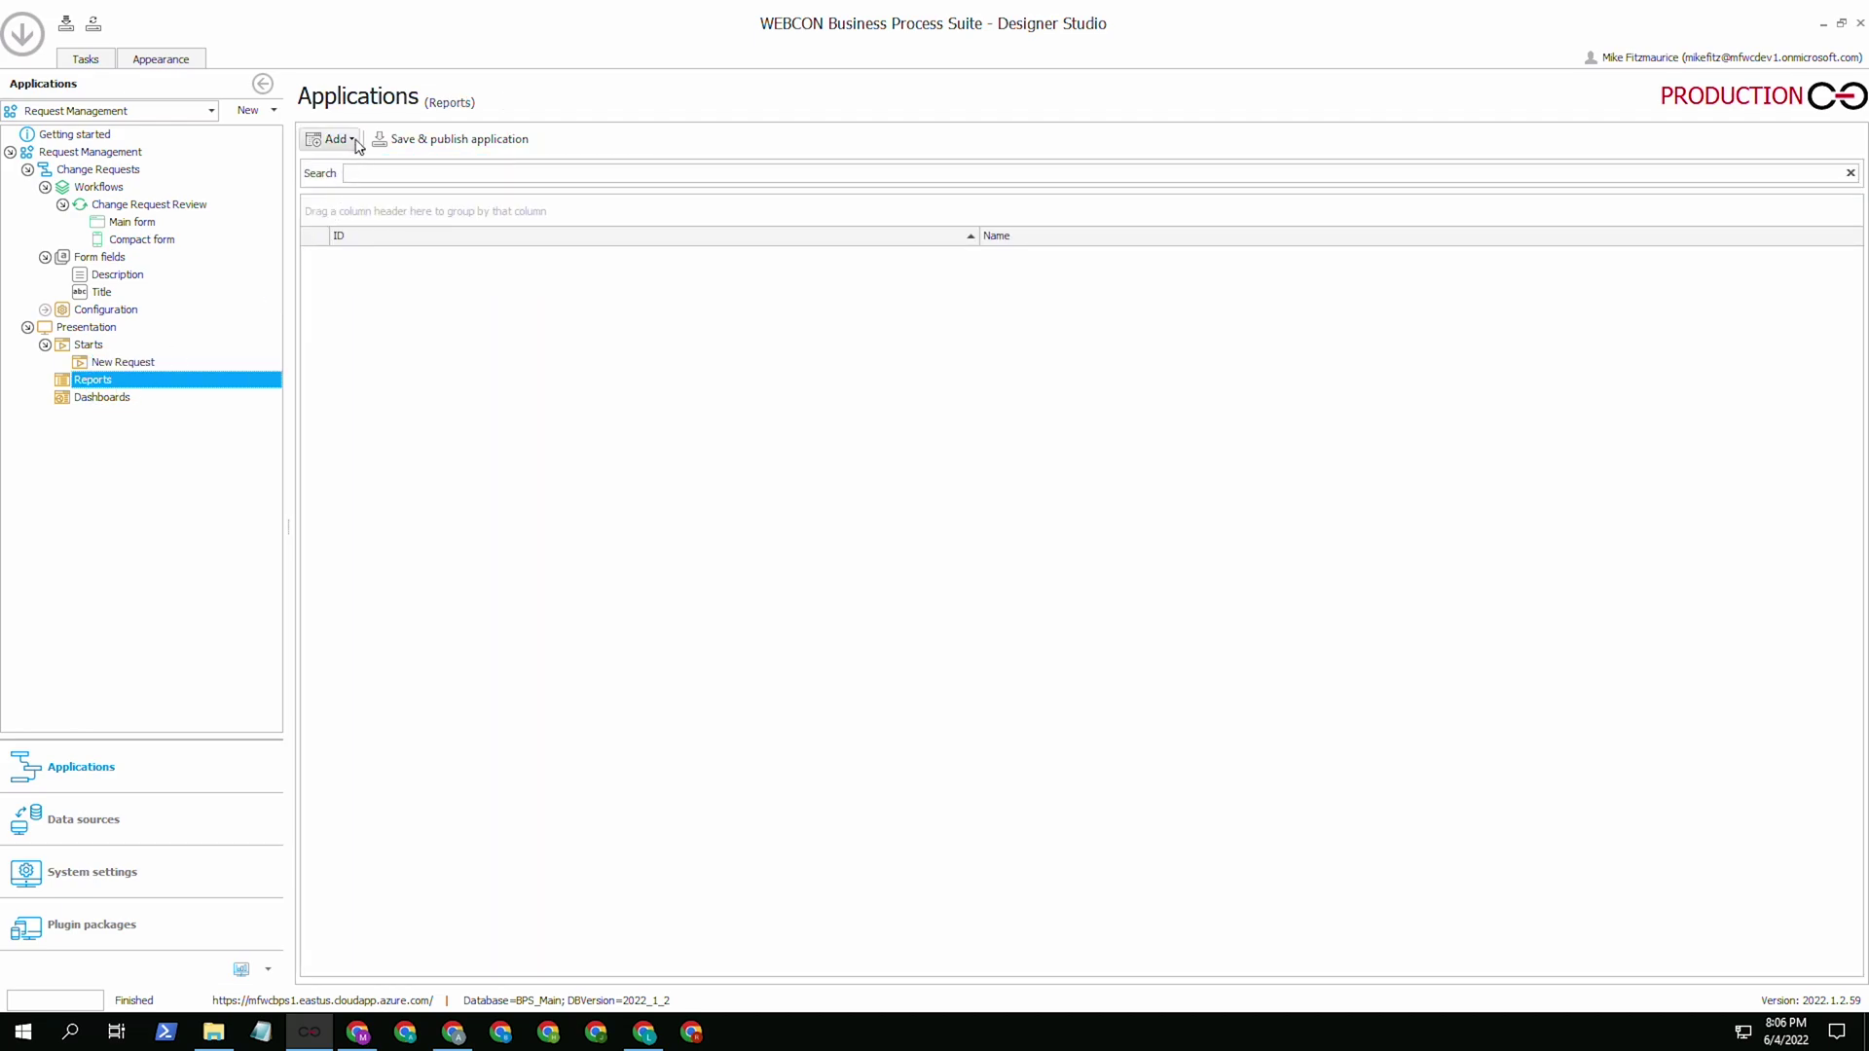
Add a new report named Change Requests
click(353, 139)
click(358, 163)
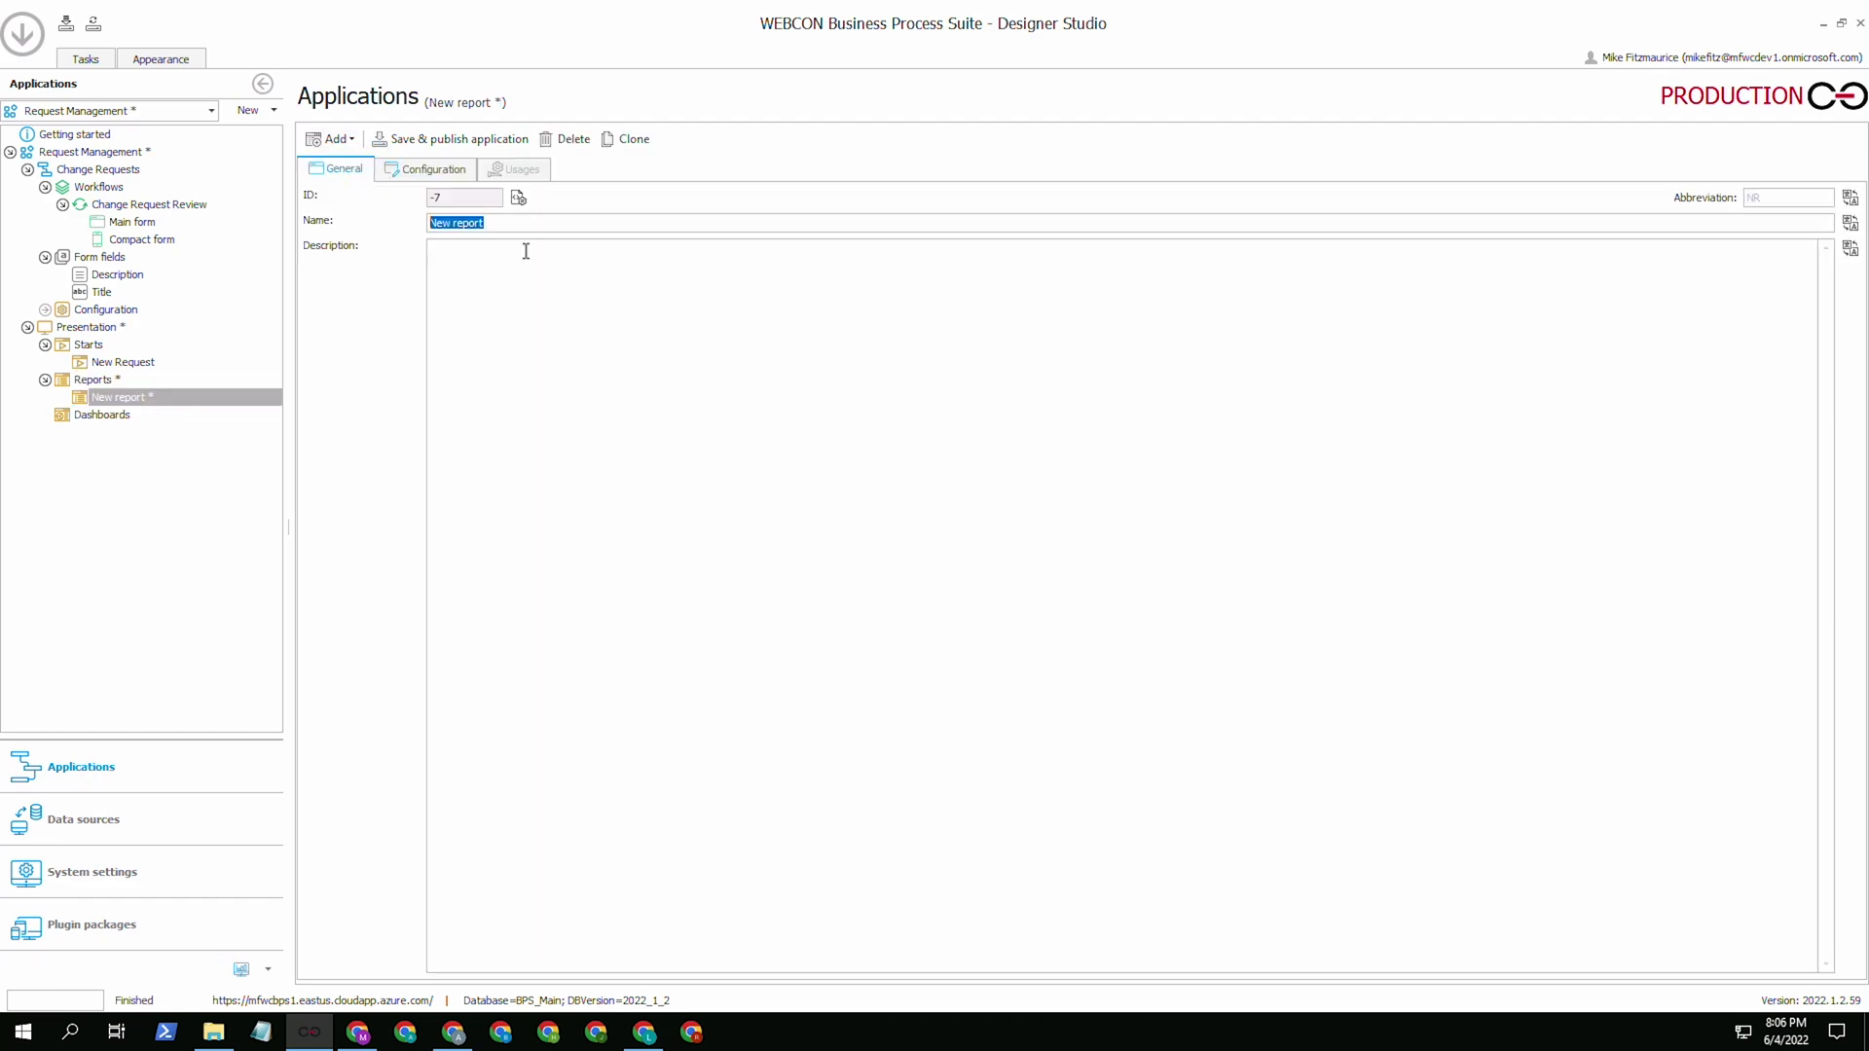
text(Change Requests)
Add the Title process field as a report column before Step, then save and publish
click(455, 173)
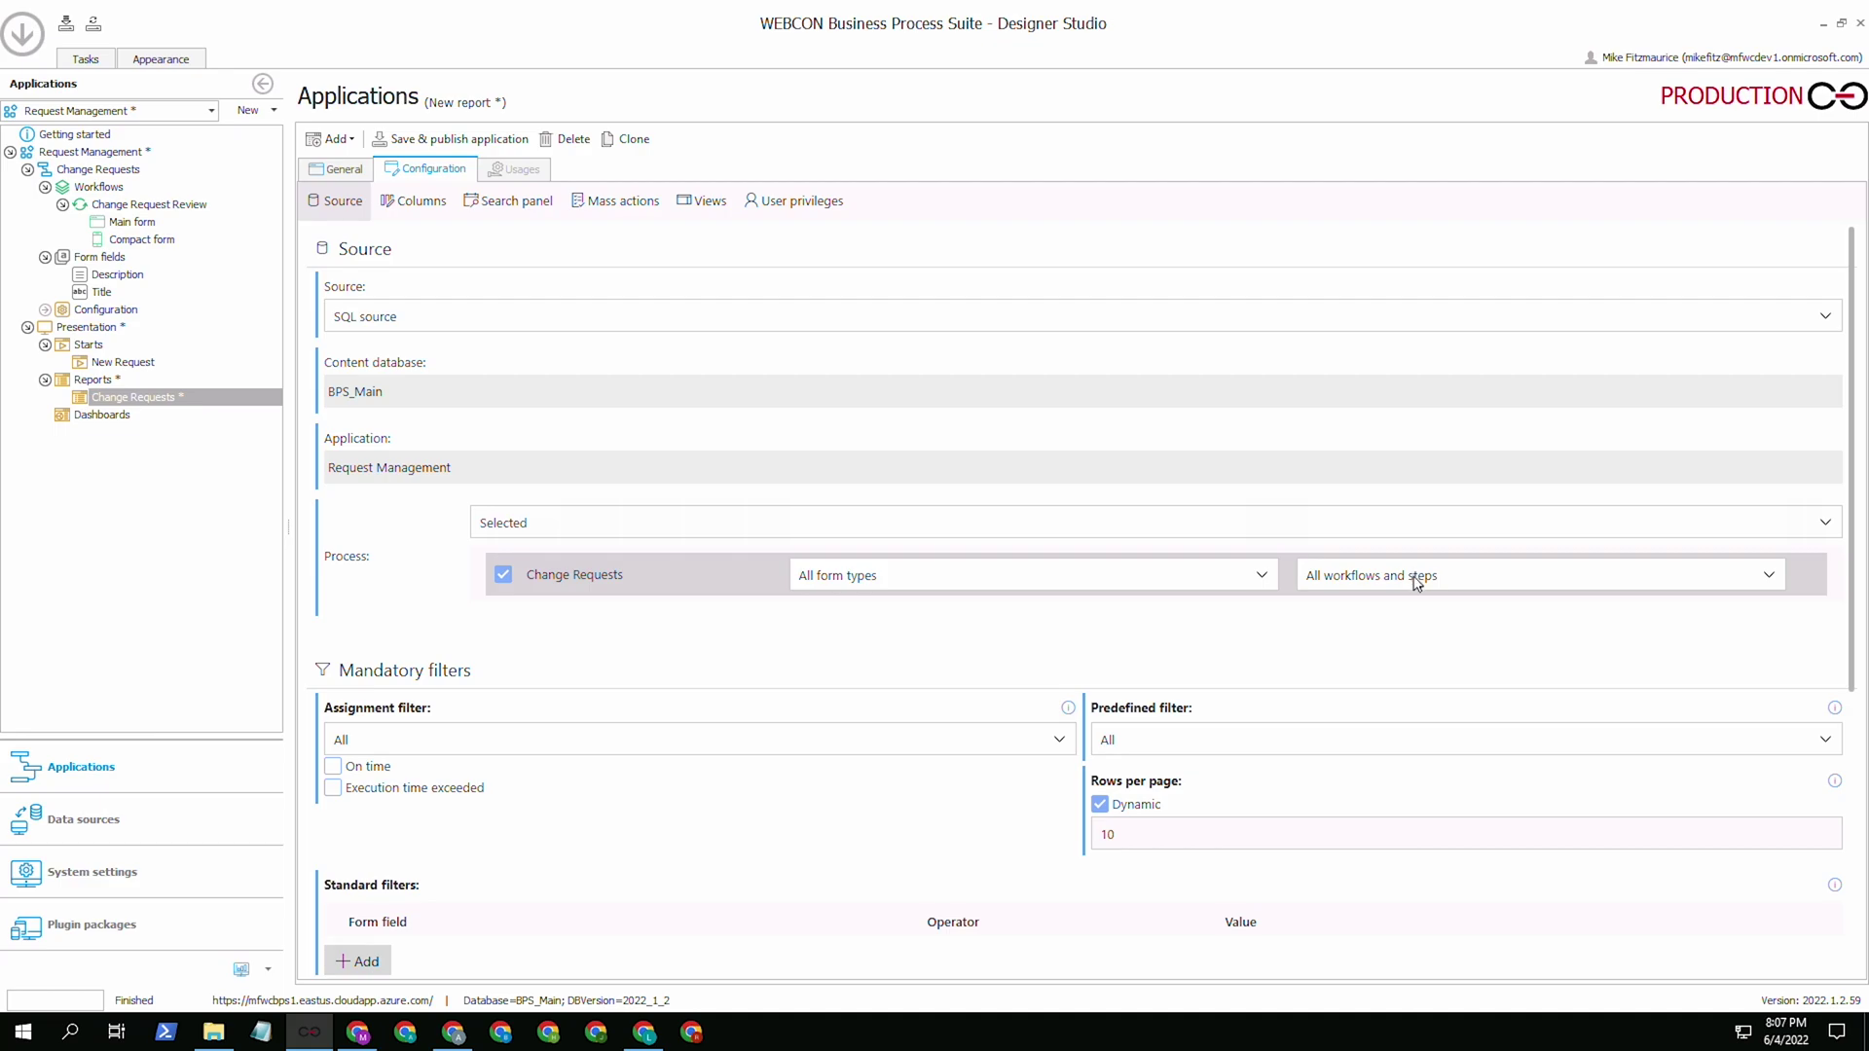
click(428, 206)
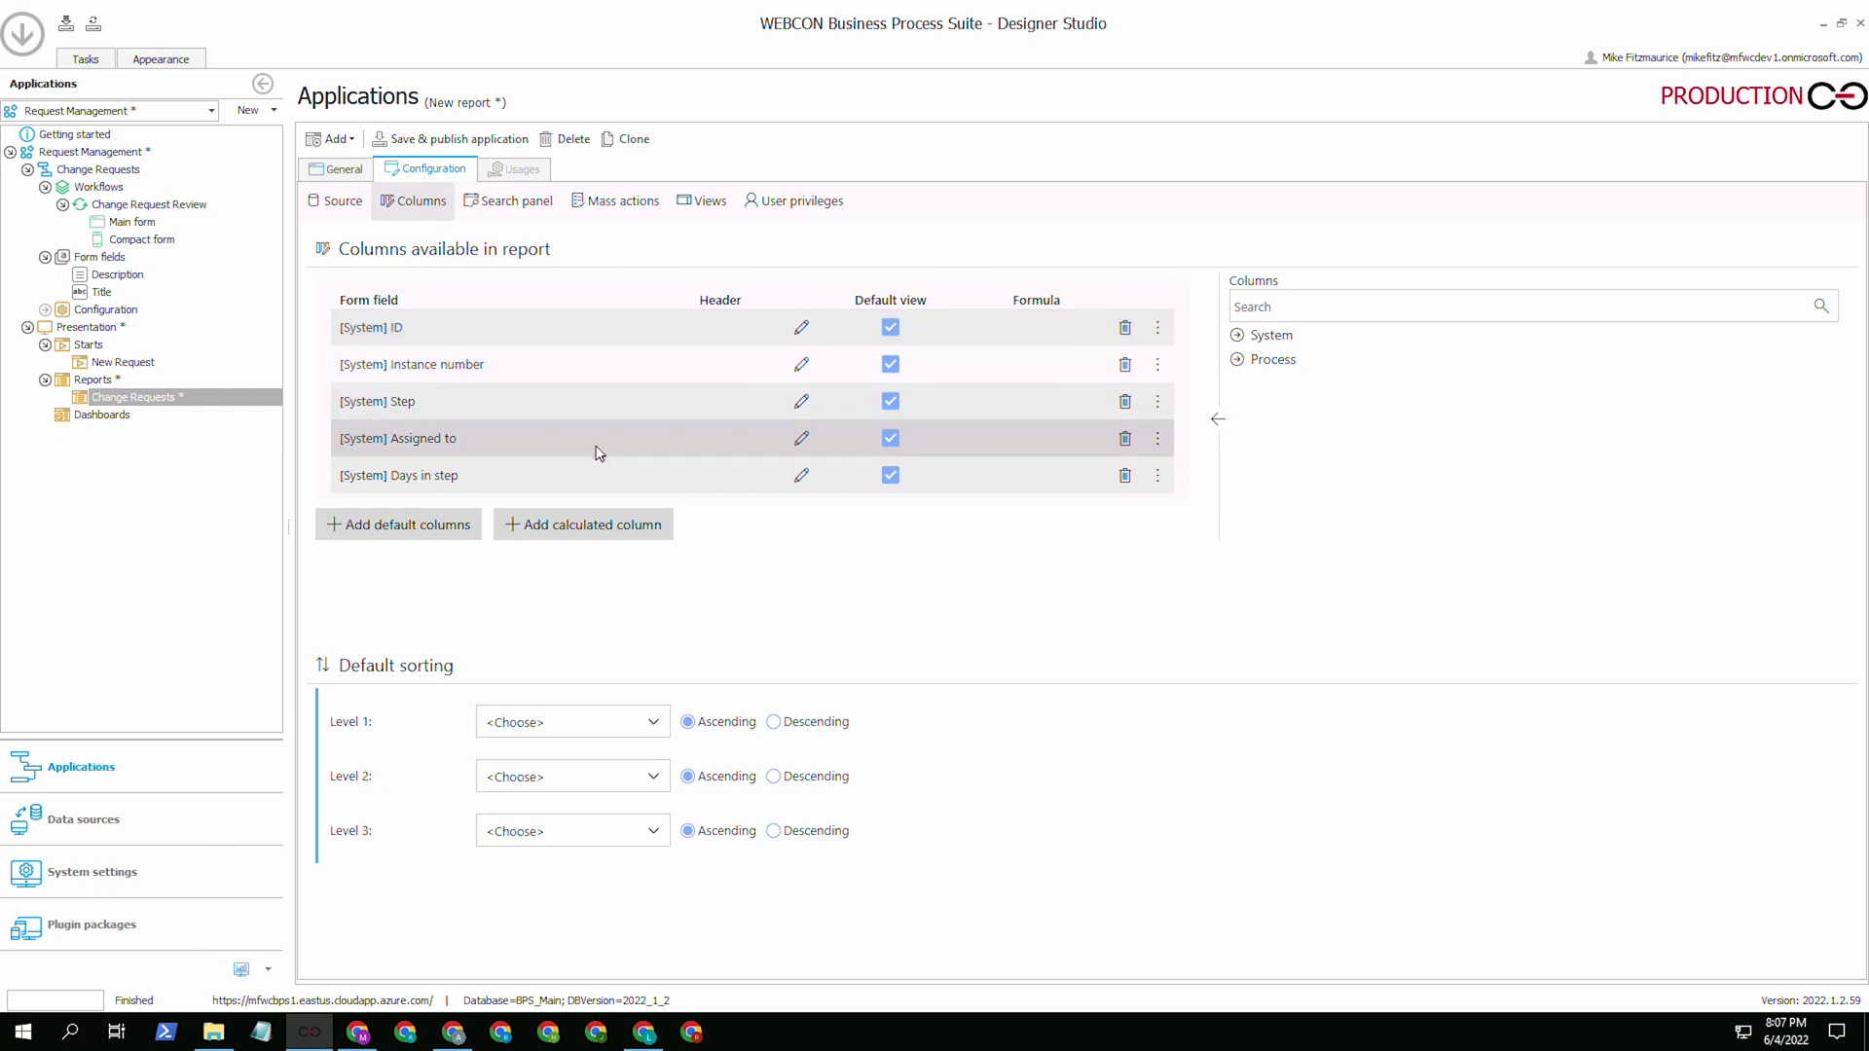
click(1236, 359)
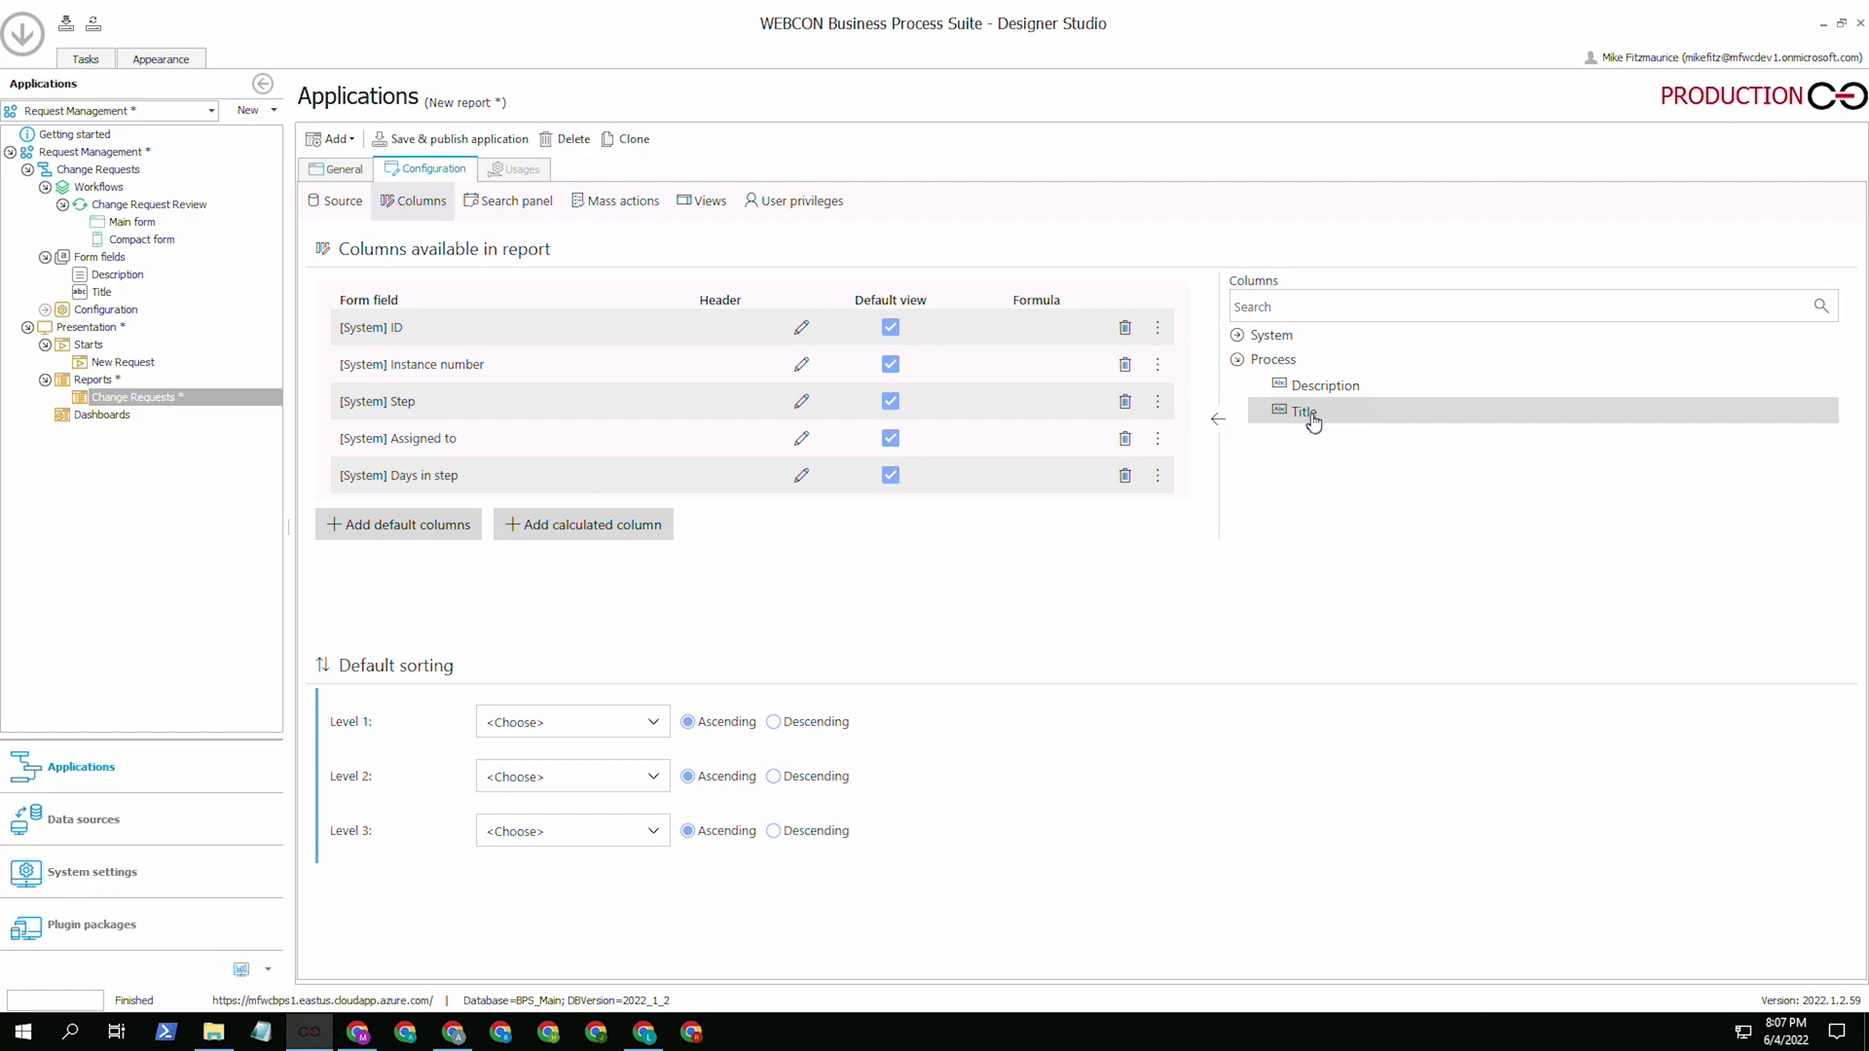
drag(1313, 421, 651, 387)
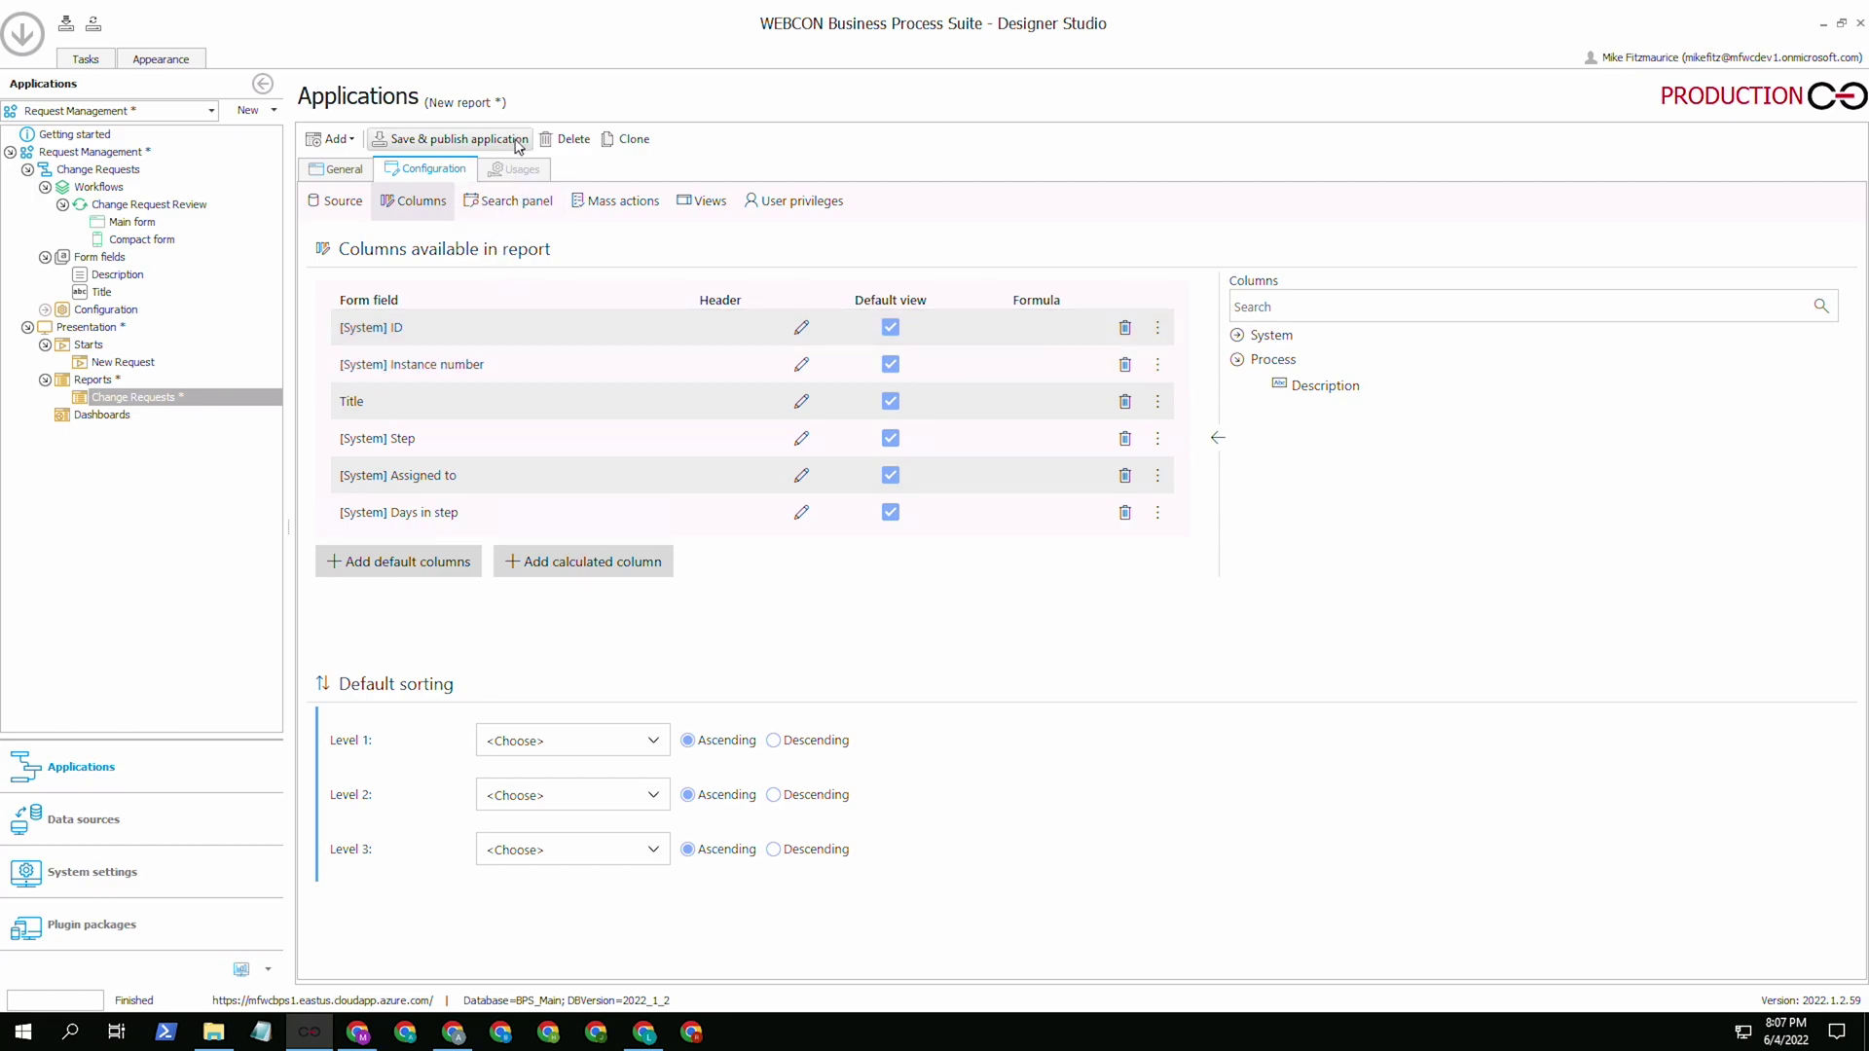
click(454, 139)
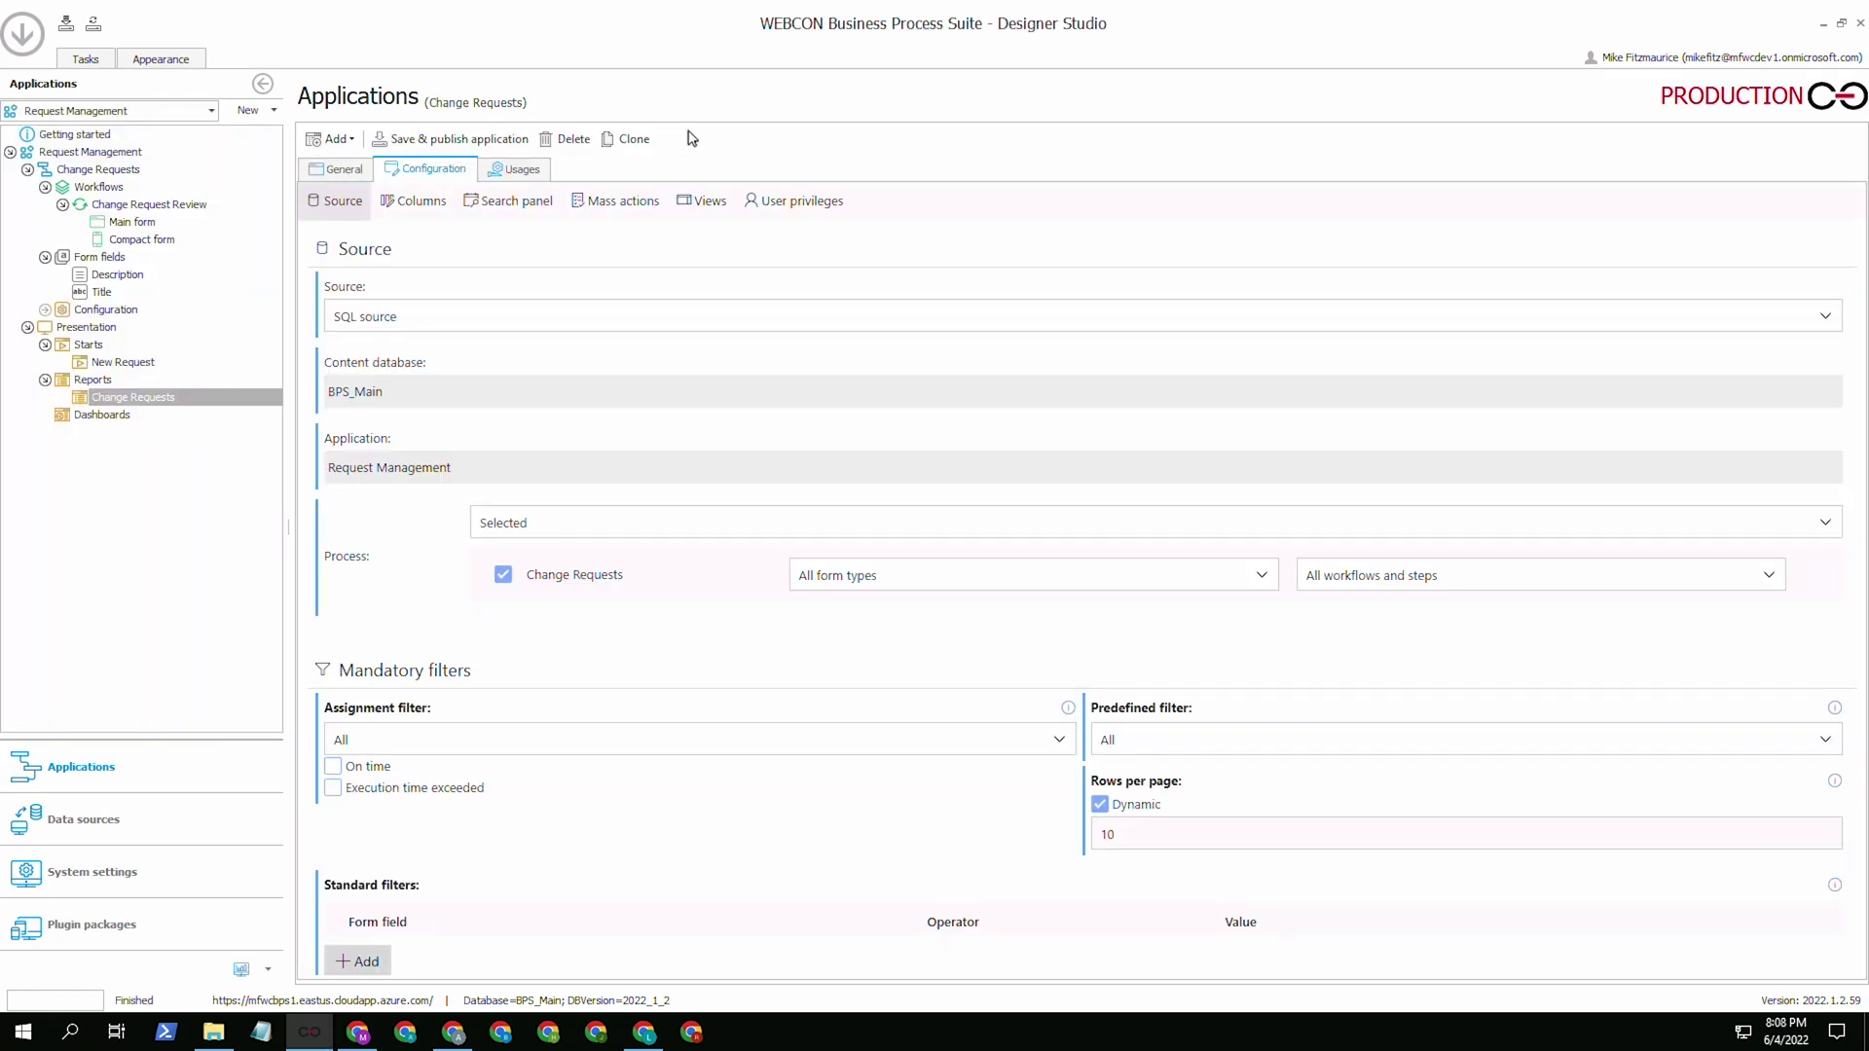
Grant BPS Users access to Request Management and permission to launch new Change Requests
click(125, 152)
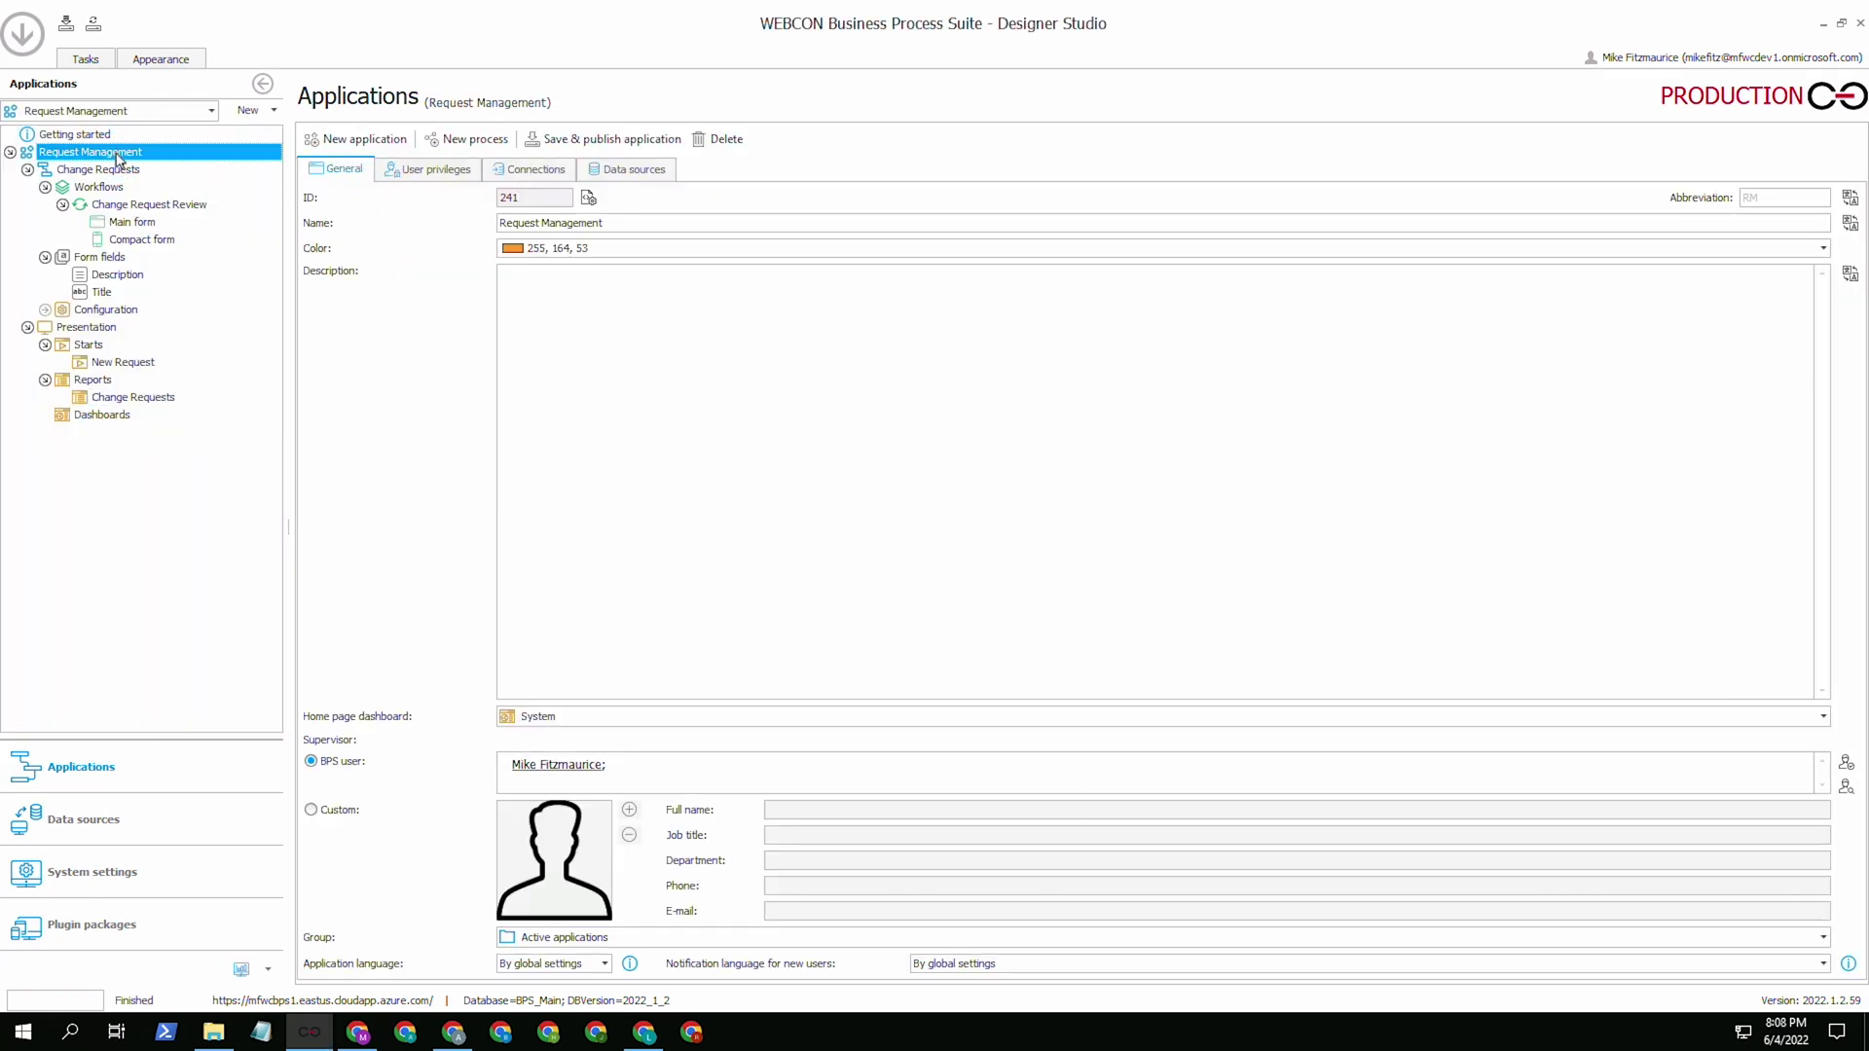
click(435, 171)
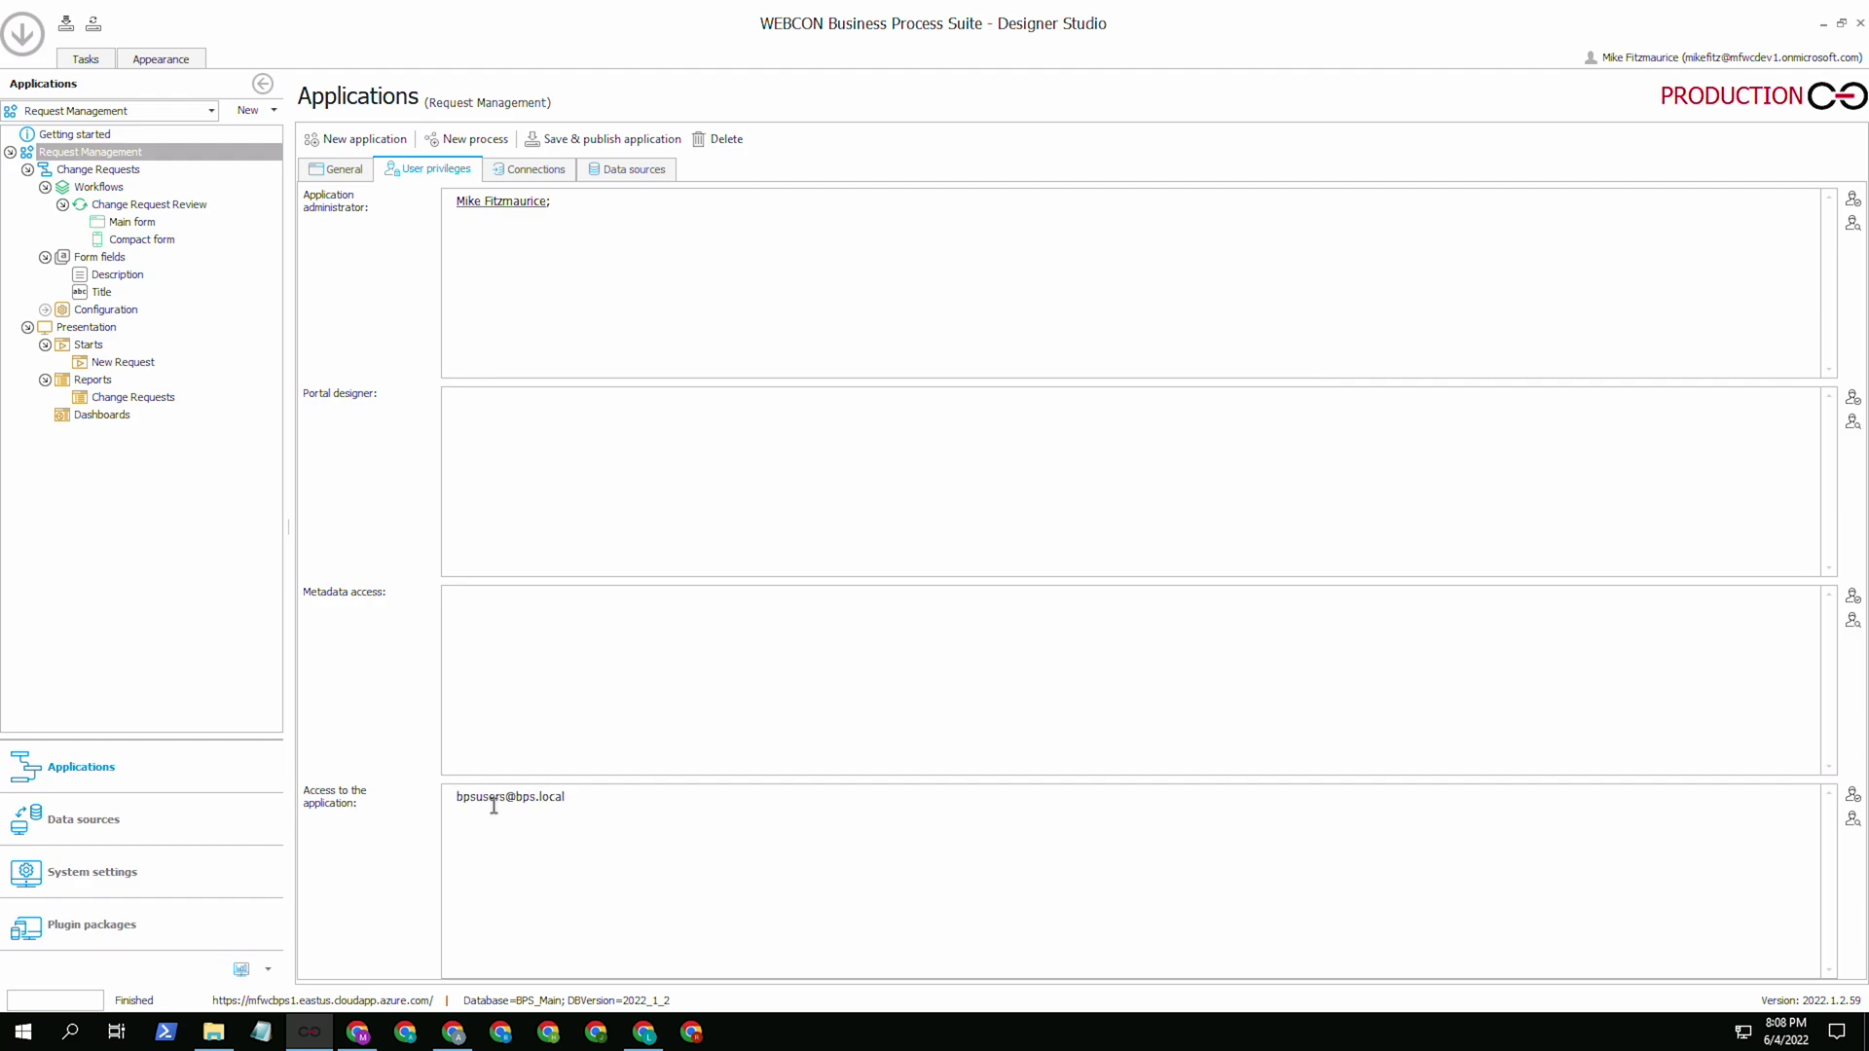
key(Return)
click(115, 172)
click(434, 172)
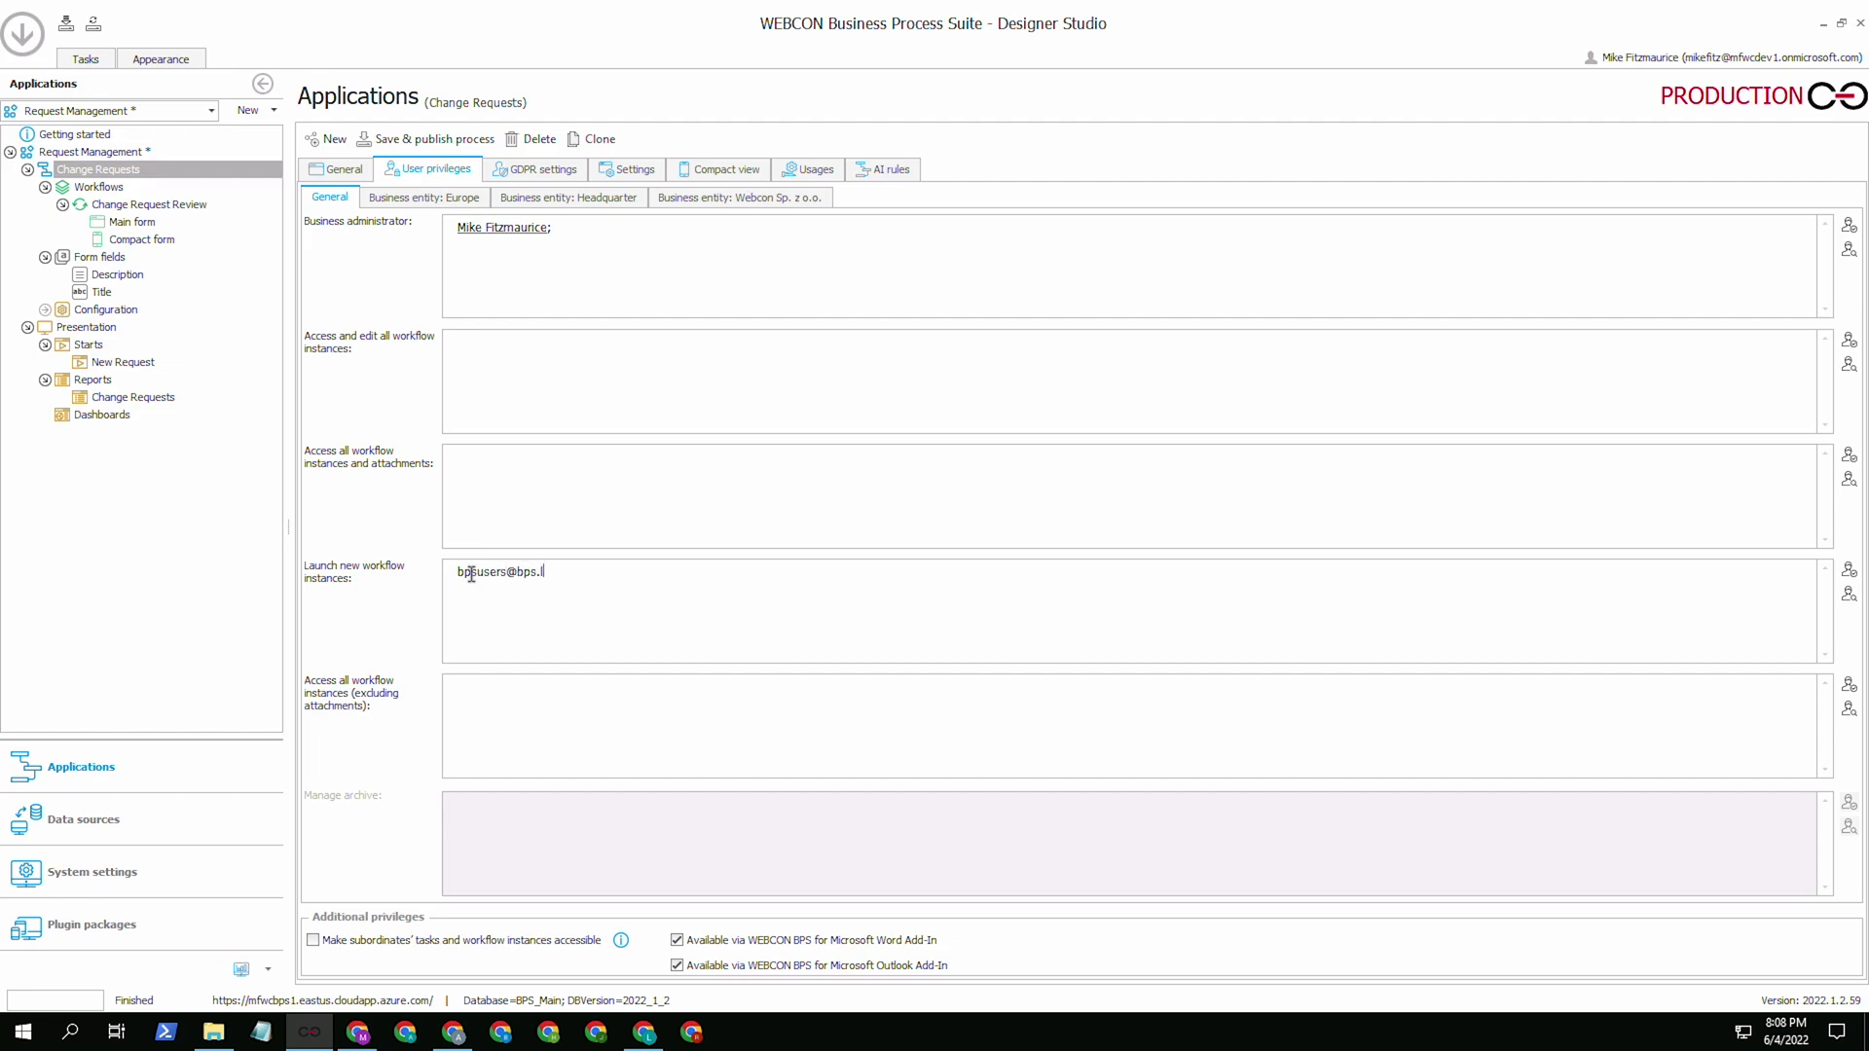
key(Return)
Give the BPS Administrators group edit rights on all instances, then save & publish the application
click(1848, 364)
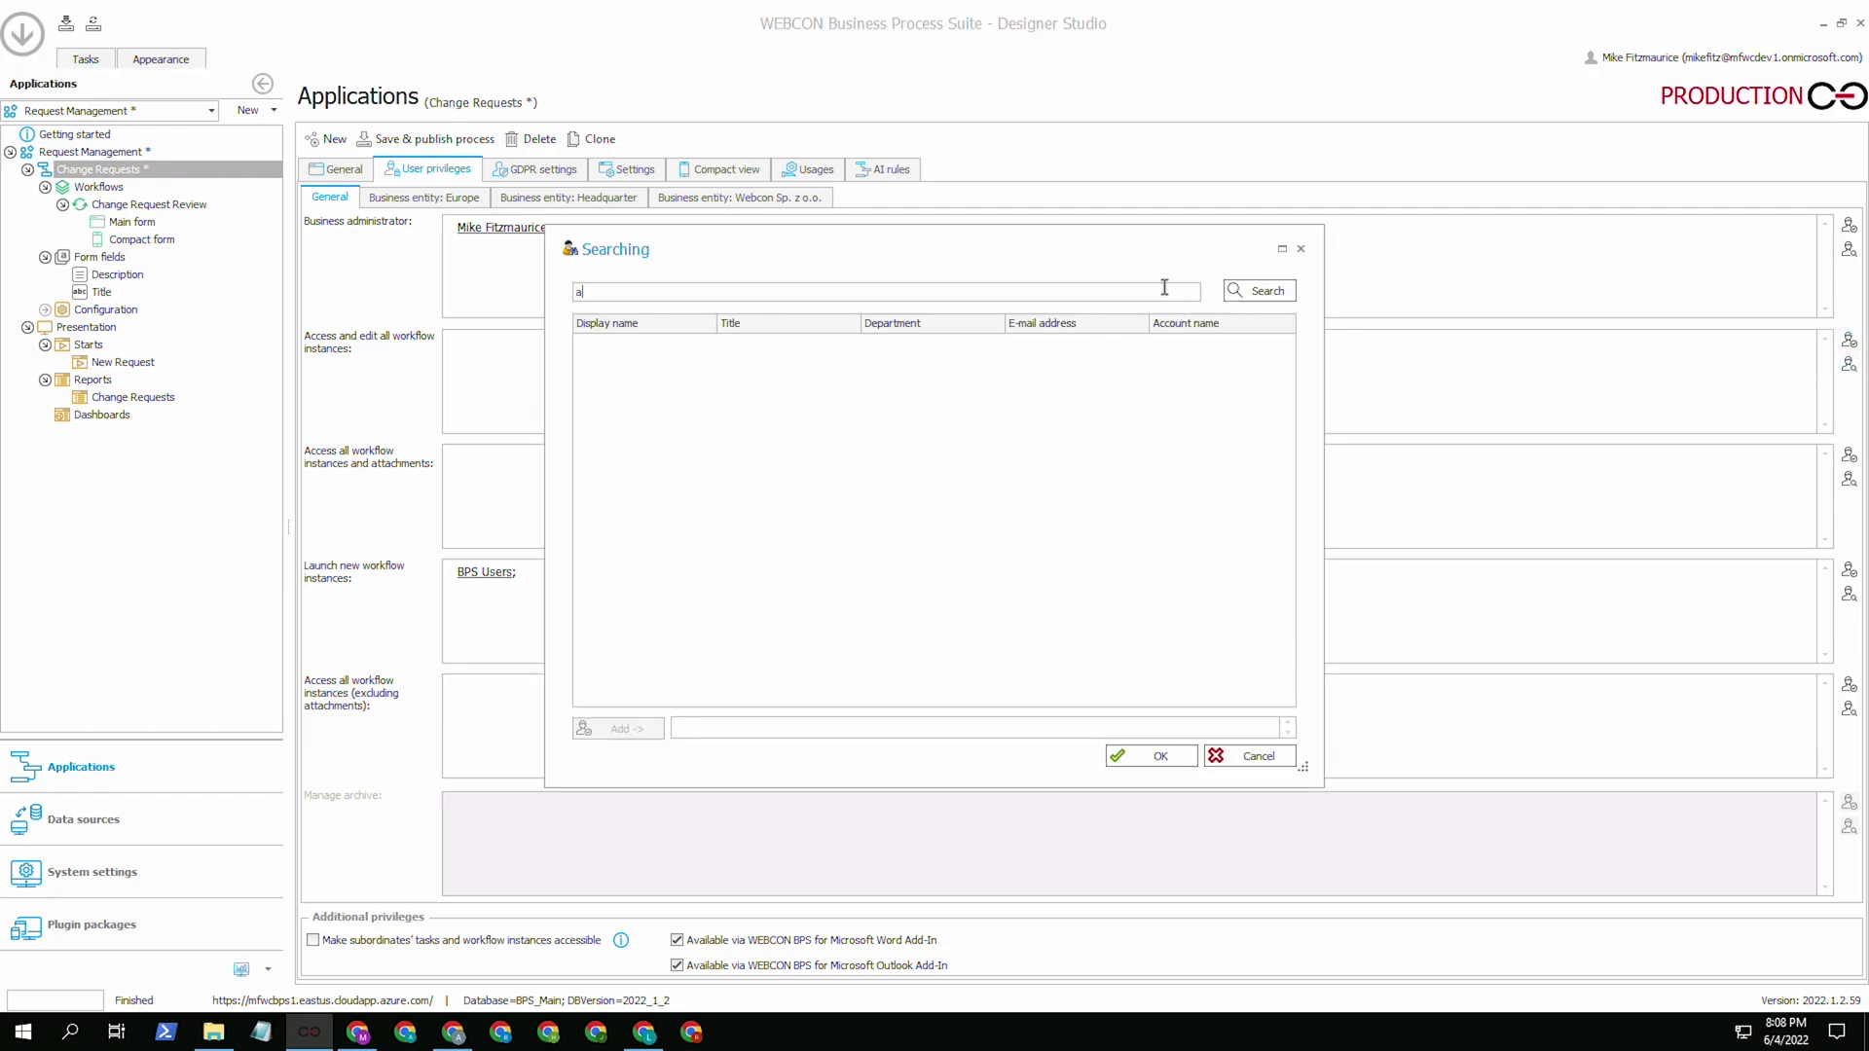
text(admin)
click(1262, 290)
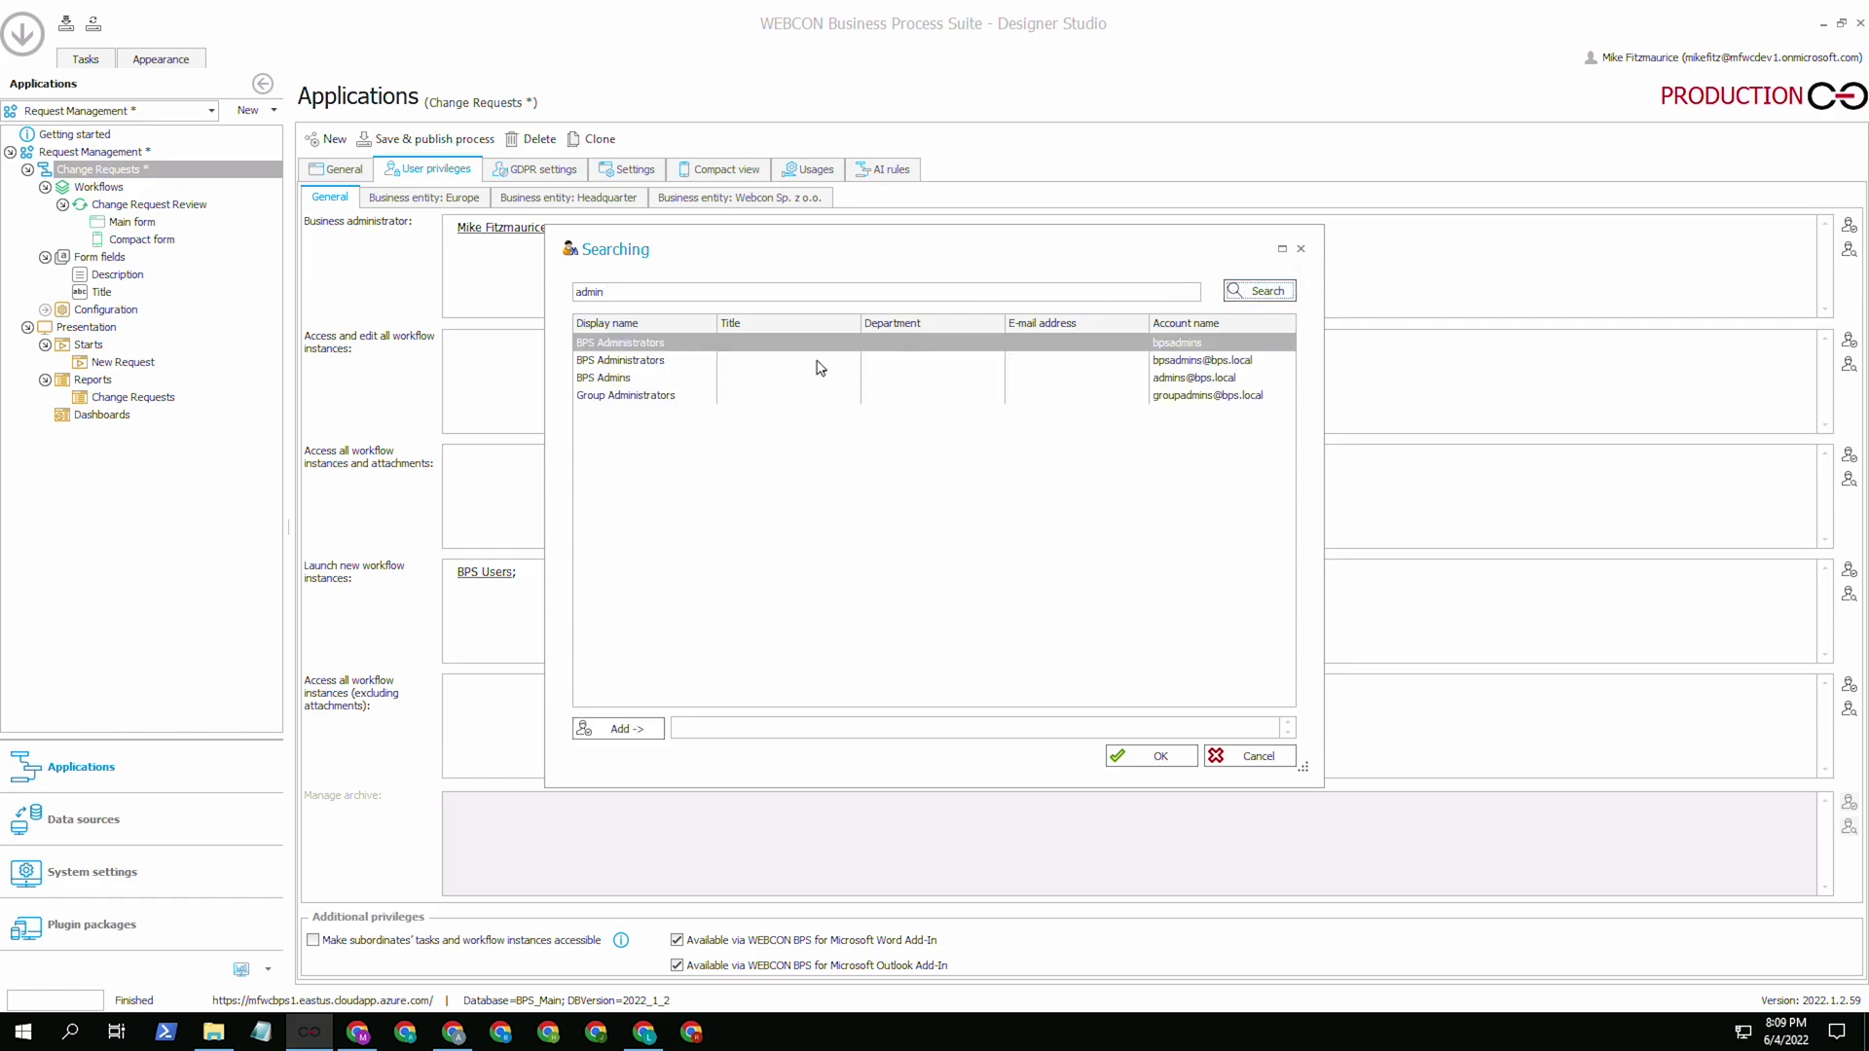
click(668, 363)
click(623, 728)
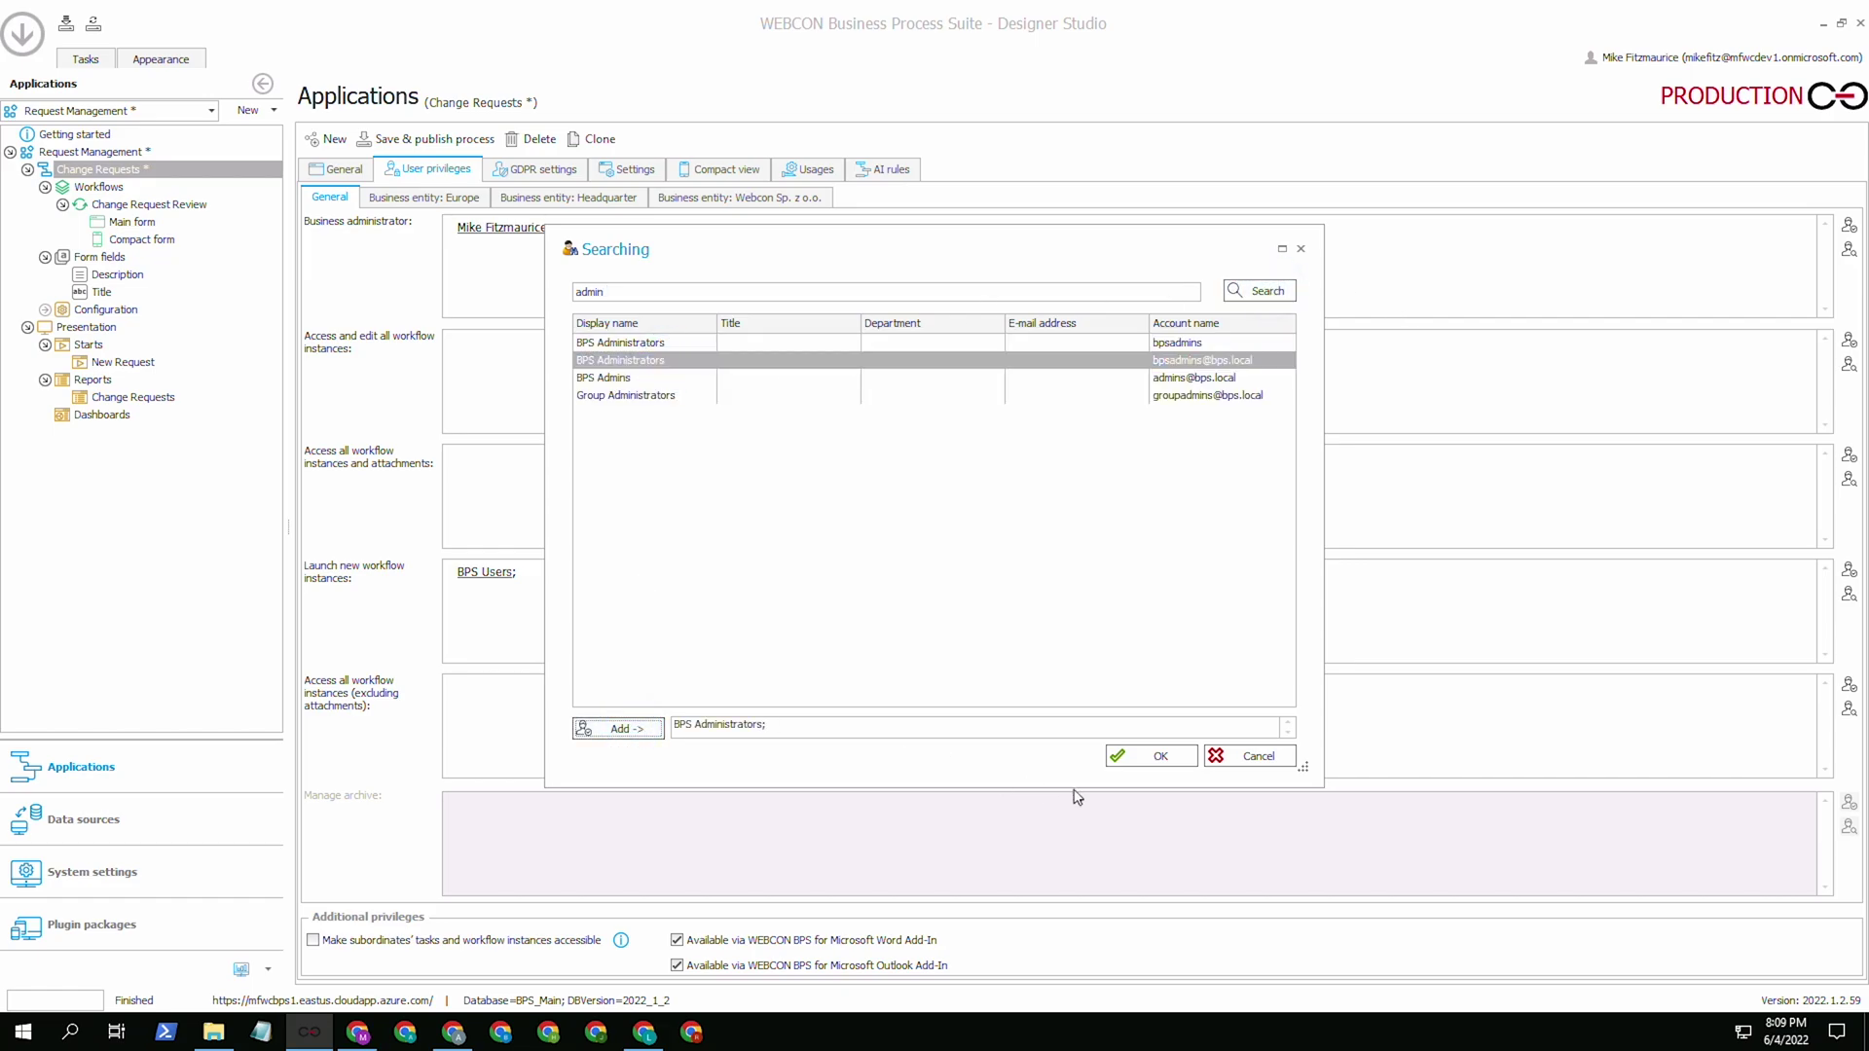
click(1162, 757)
click(425, 138)
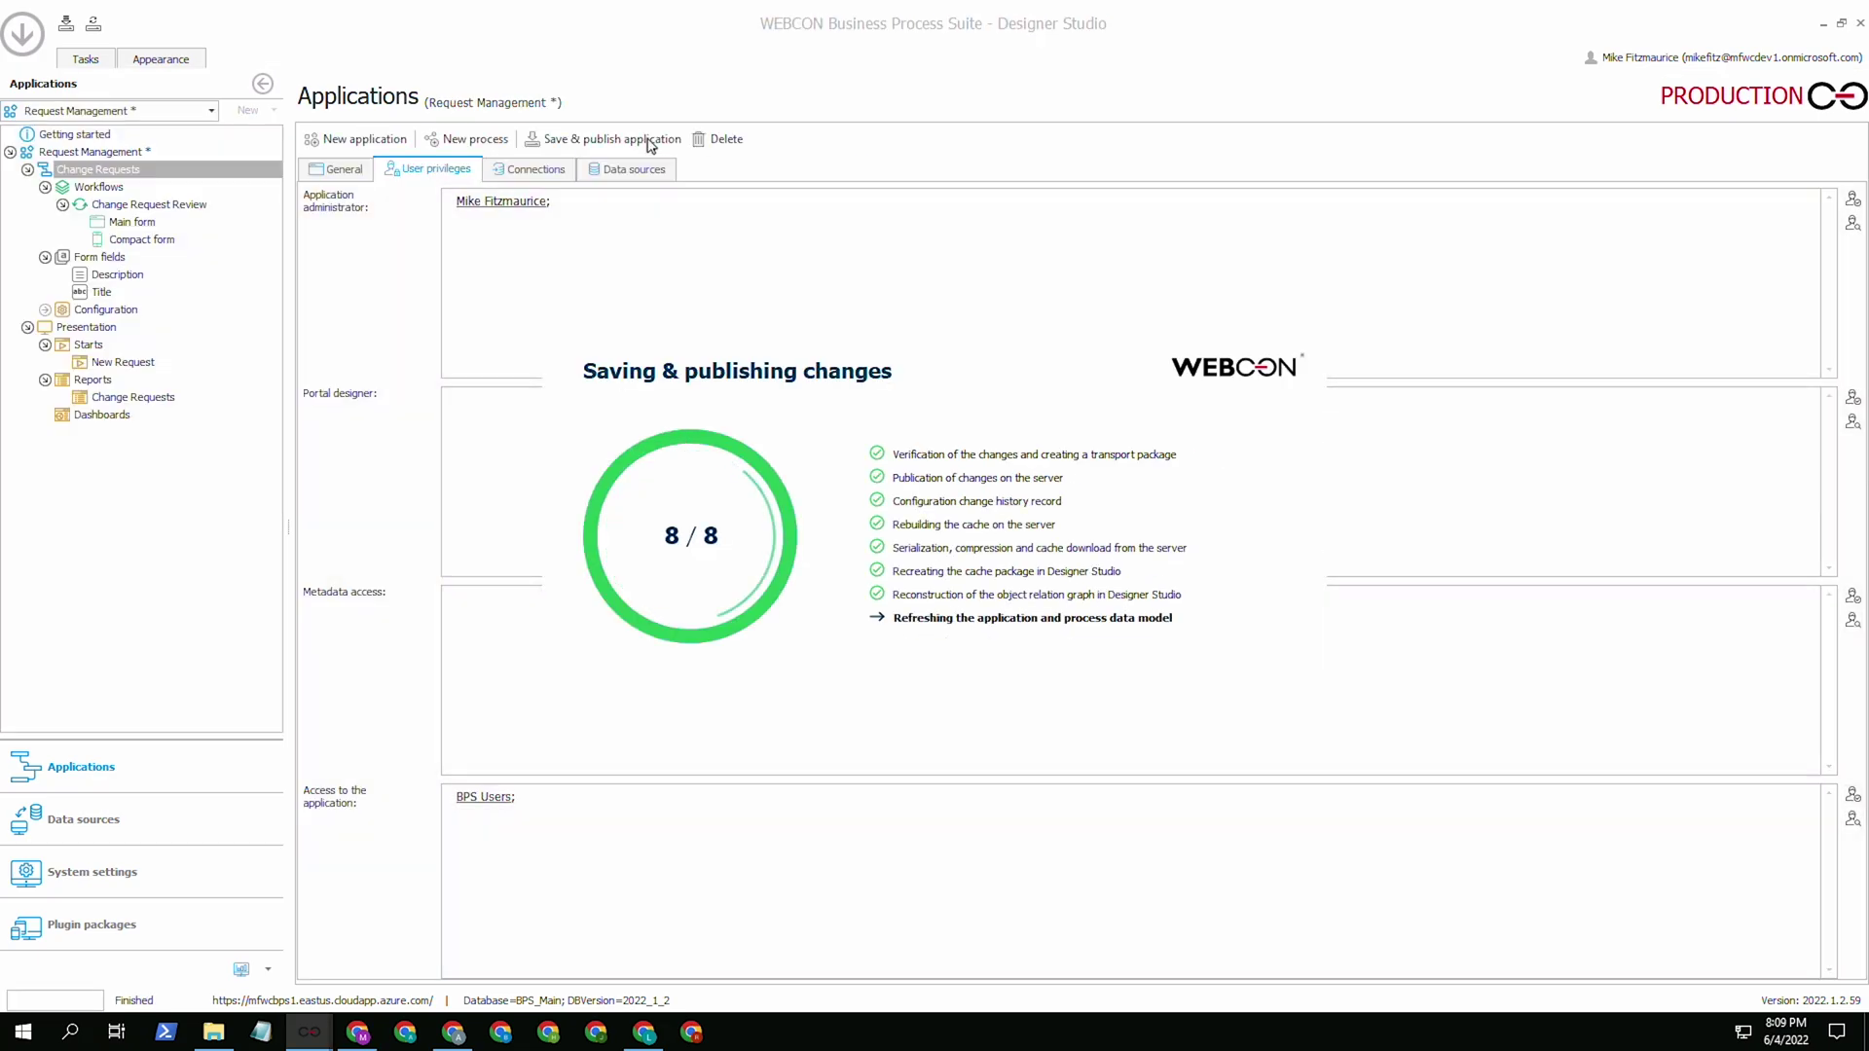
click(259, 152)
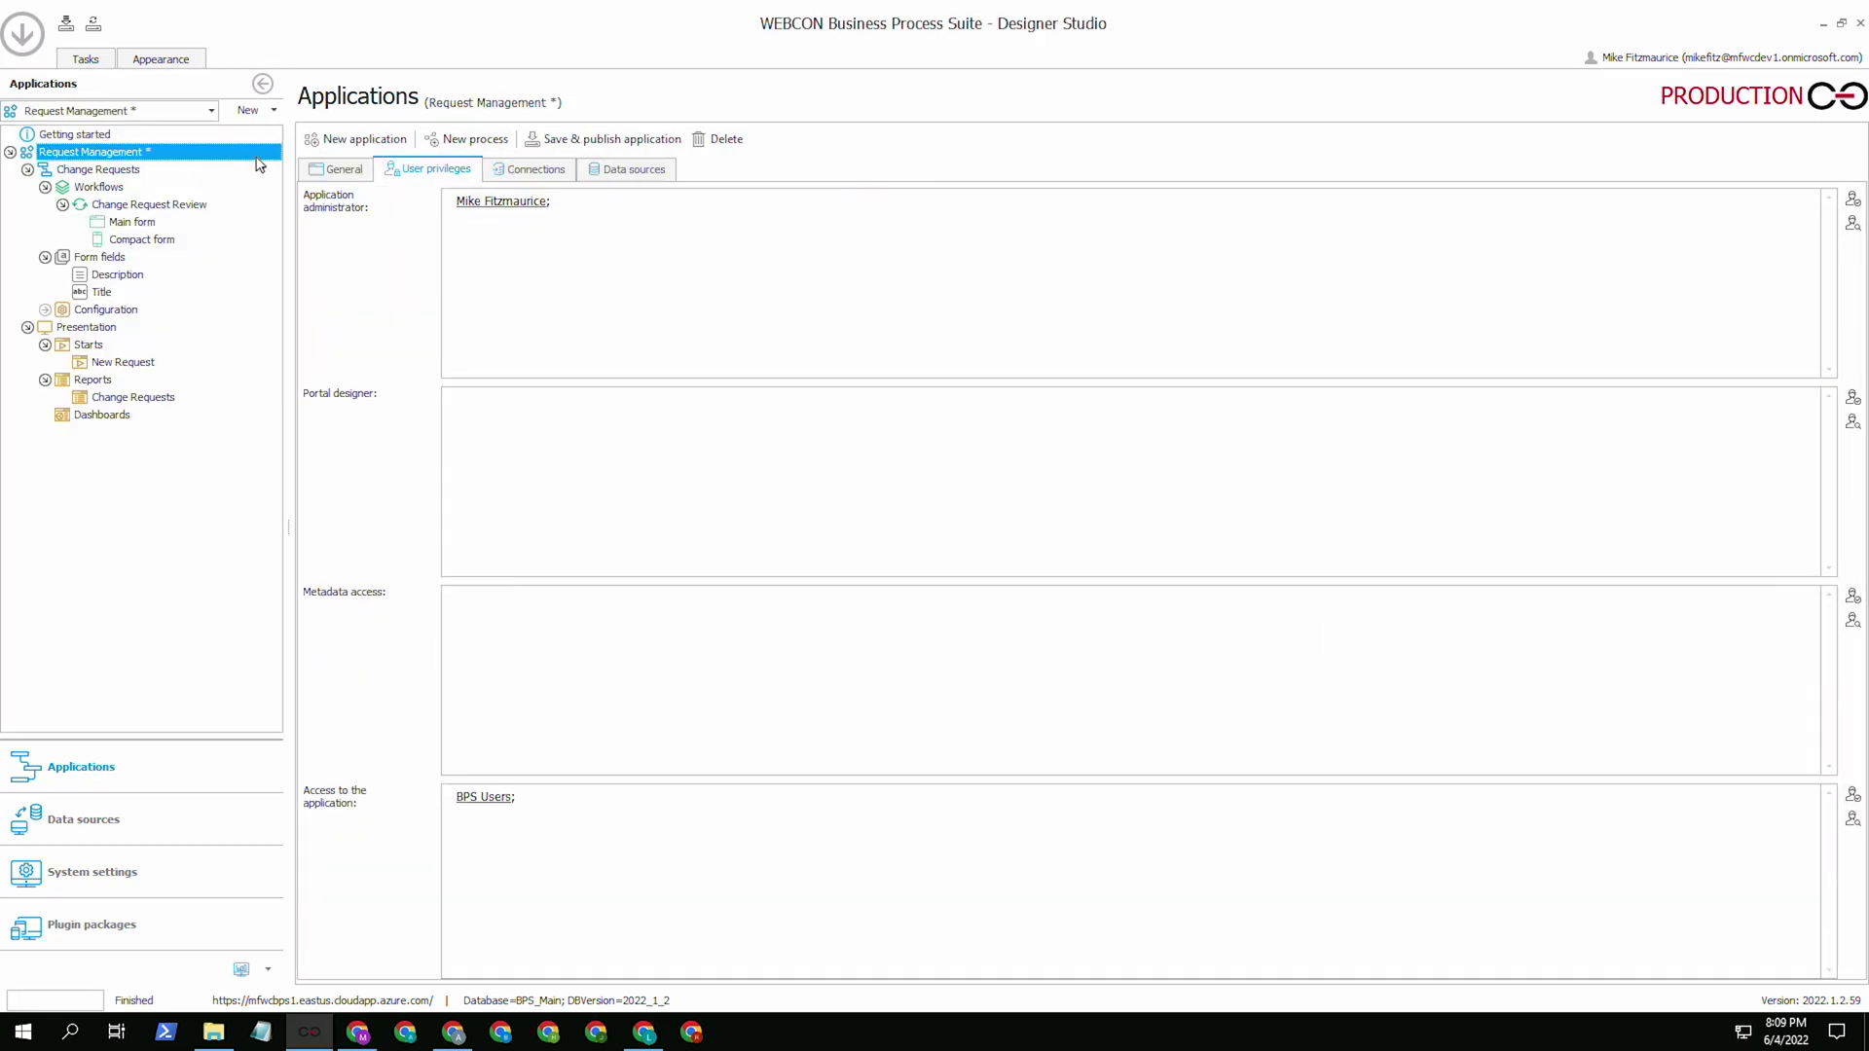
click(585, 141)
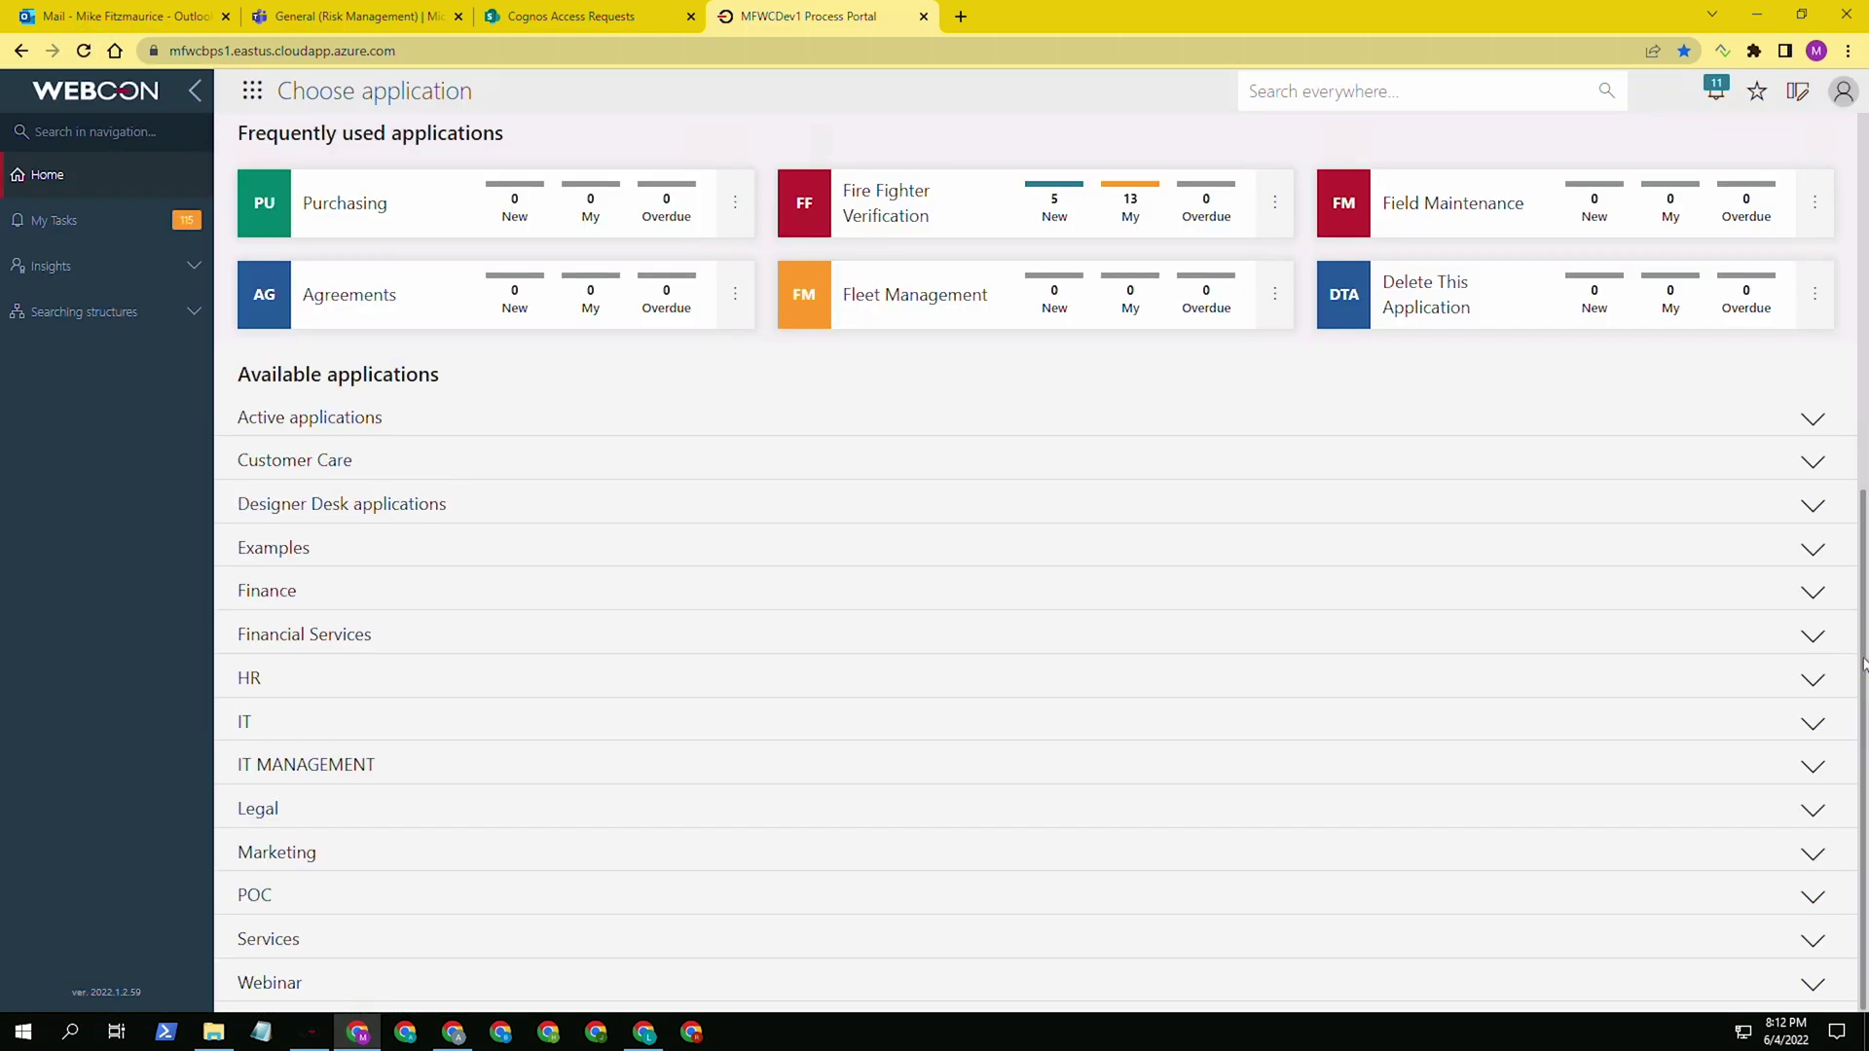
Expand the Active applications group to reveal Request Management
click(377, 419)
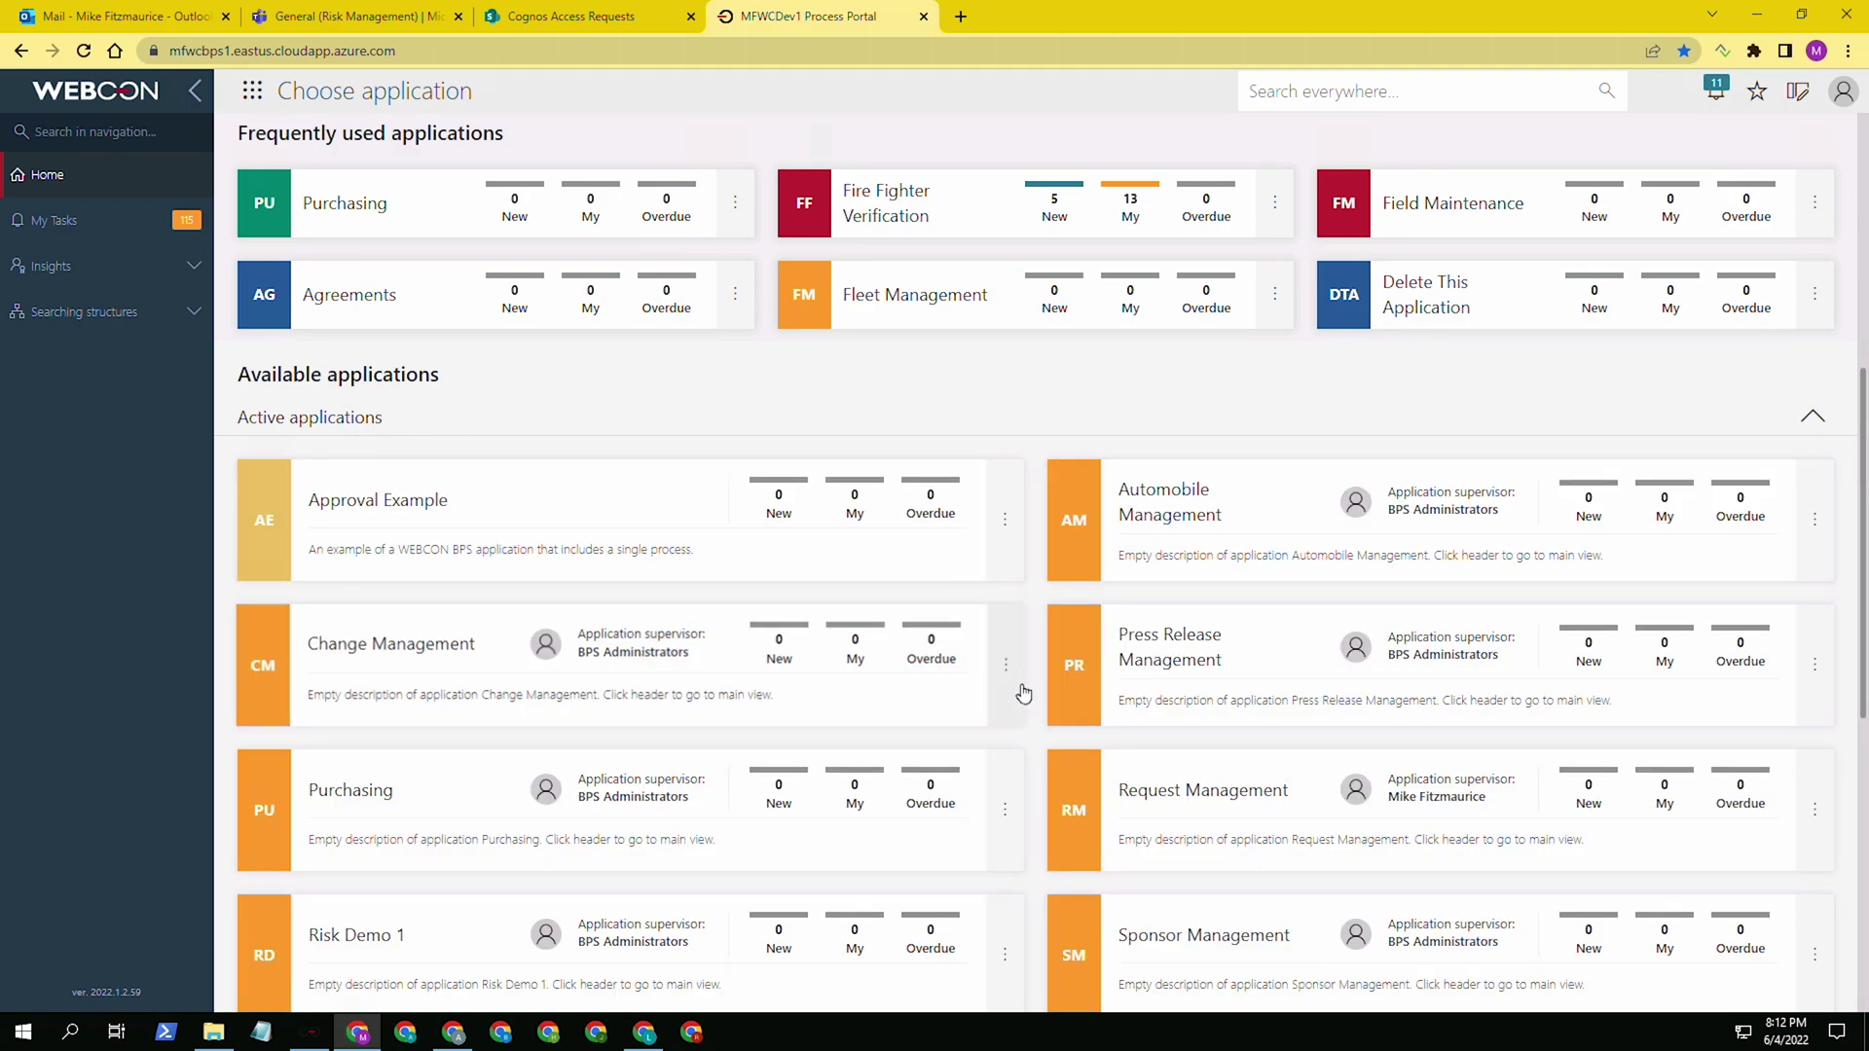
Open Request Management, look at its Change Requests report, and return to the app home page
click(1205, 808)
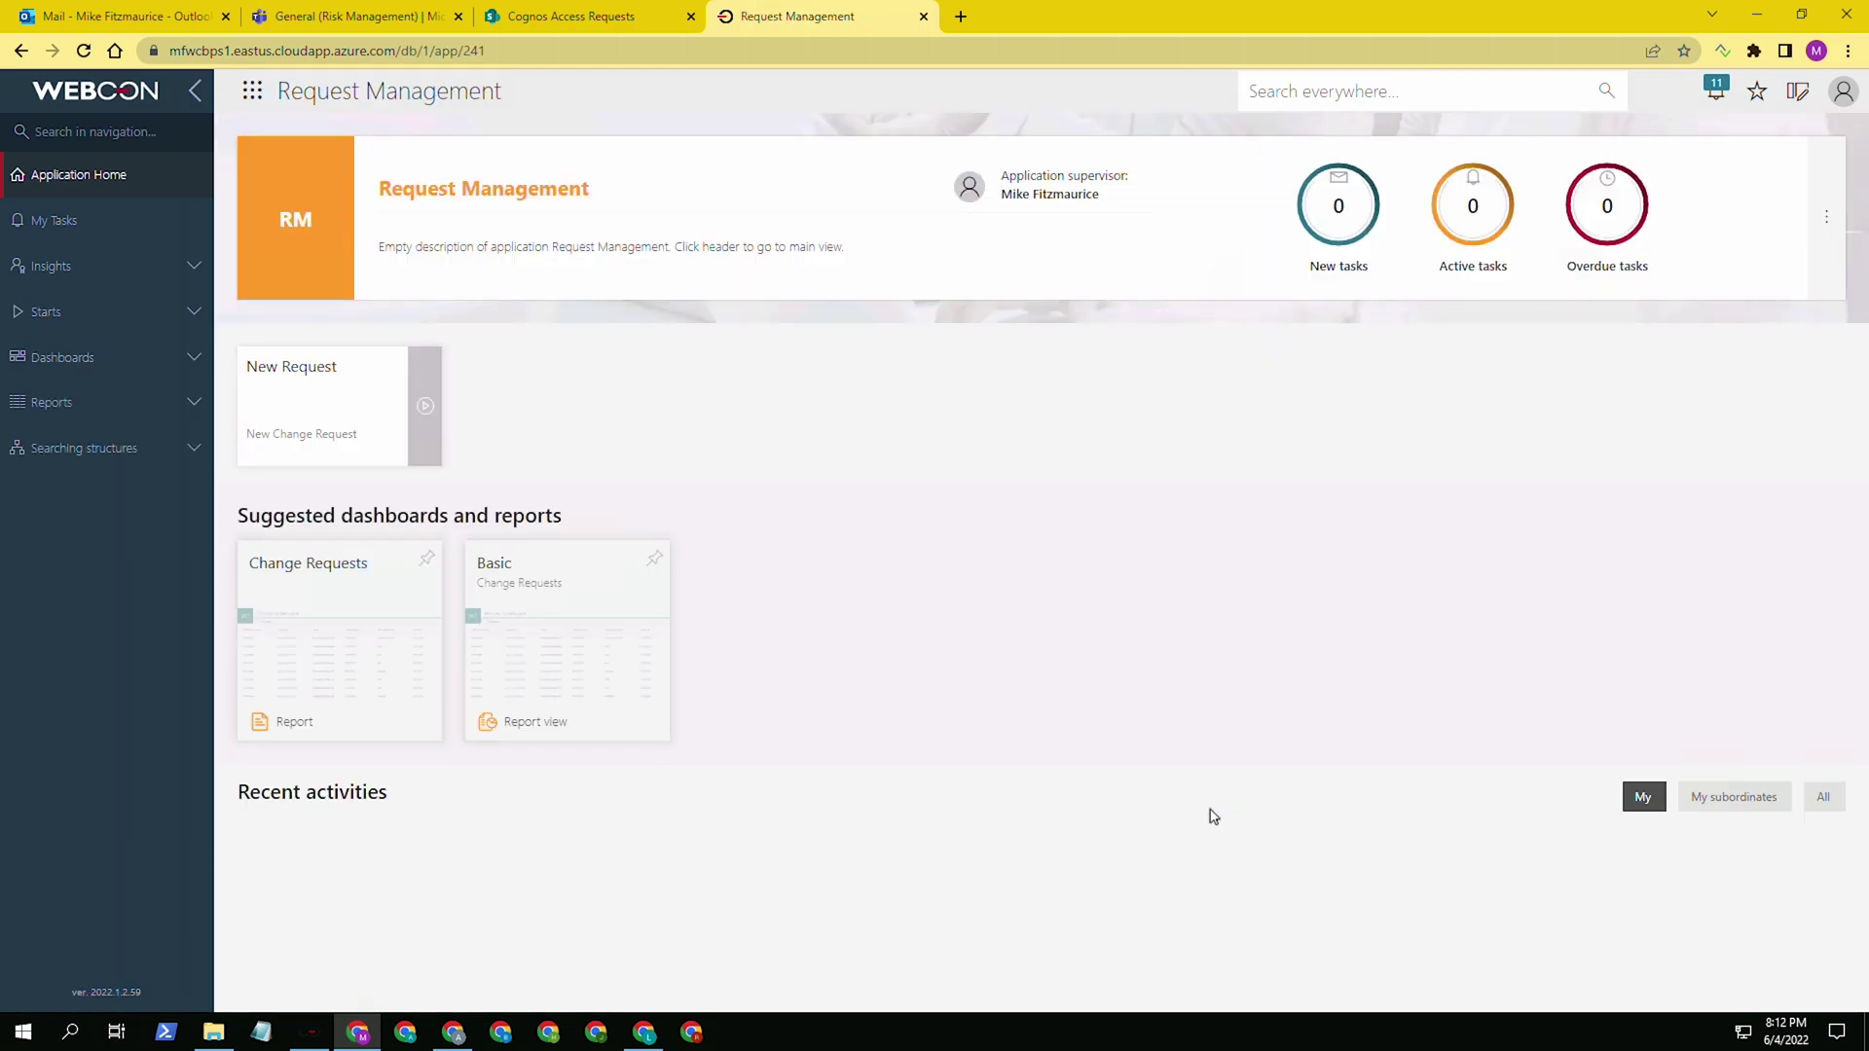
click(377, 615)
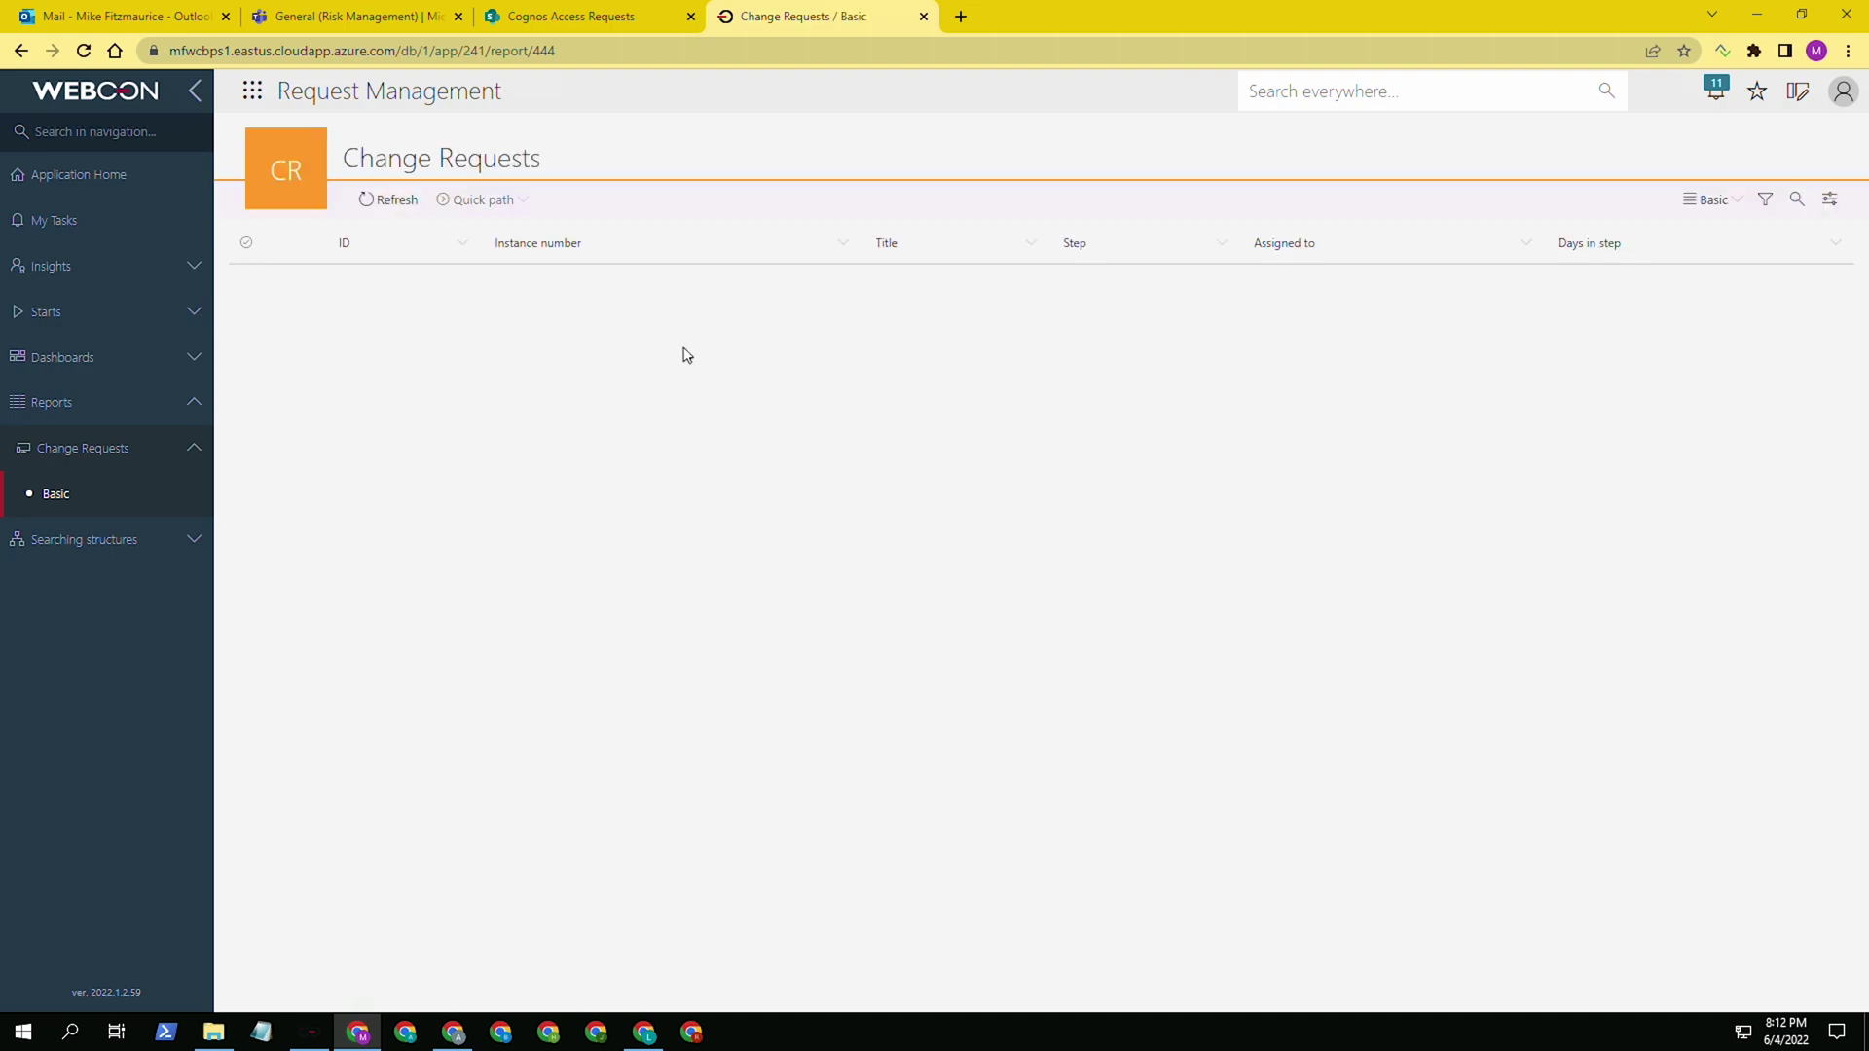
click(121, 177)
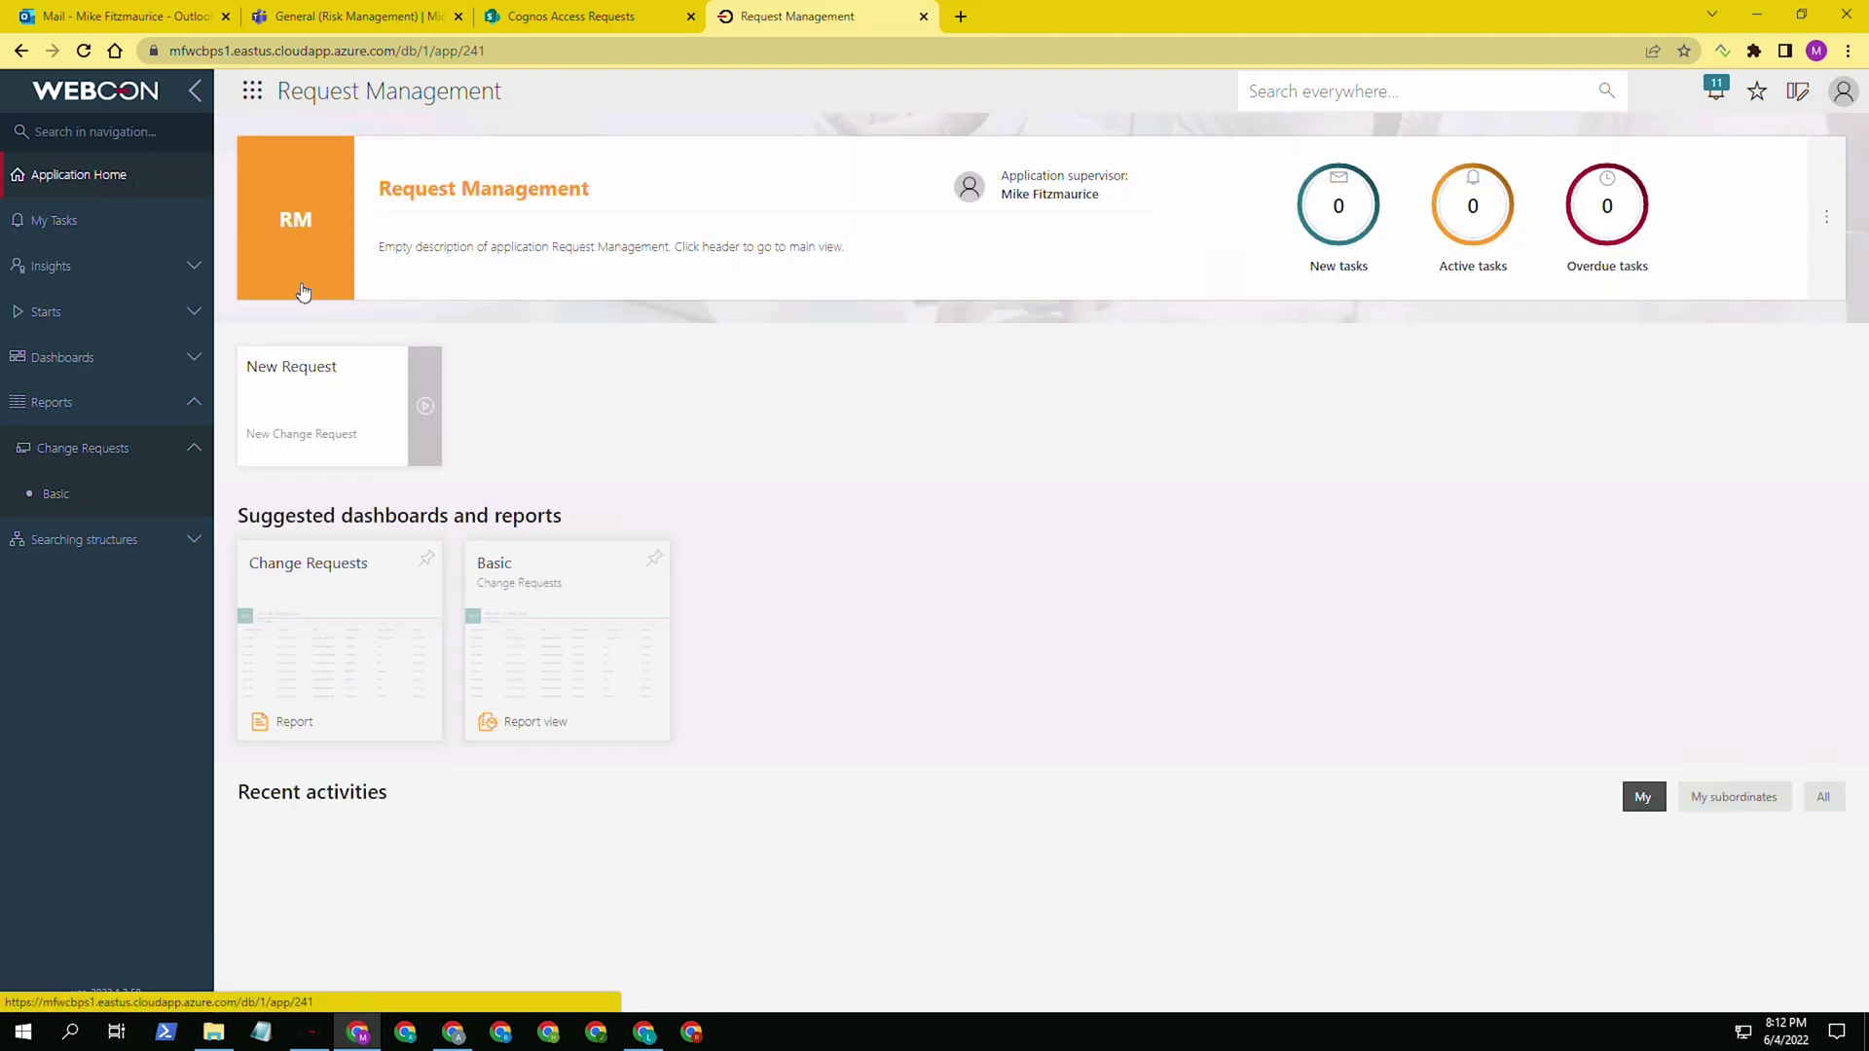
Submit a new request titled 'Taint the chairs red' with description 'It', then view the Change Requests report
click(388, 418)
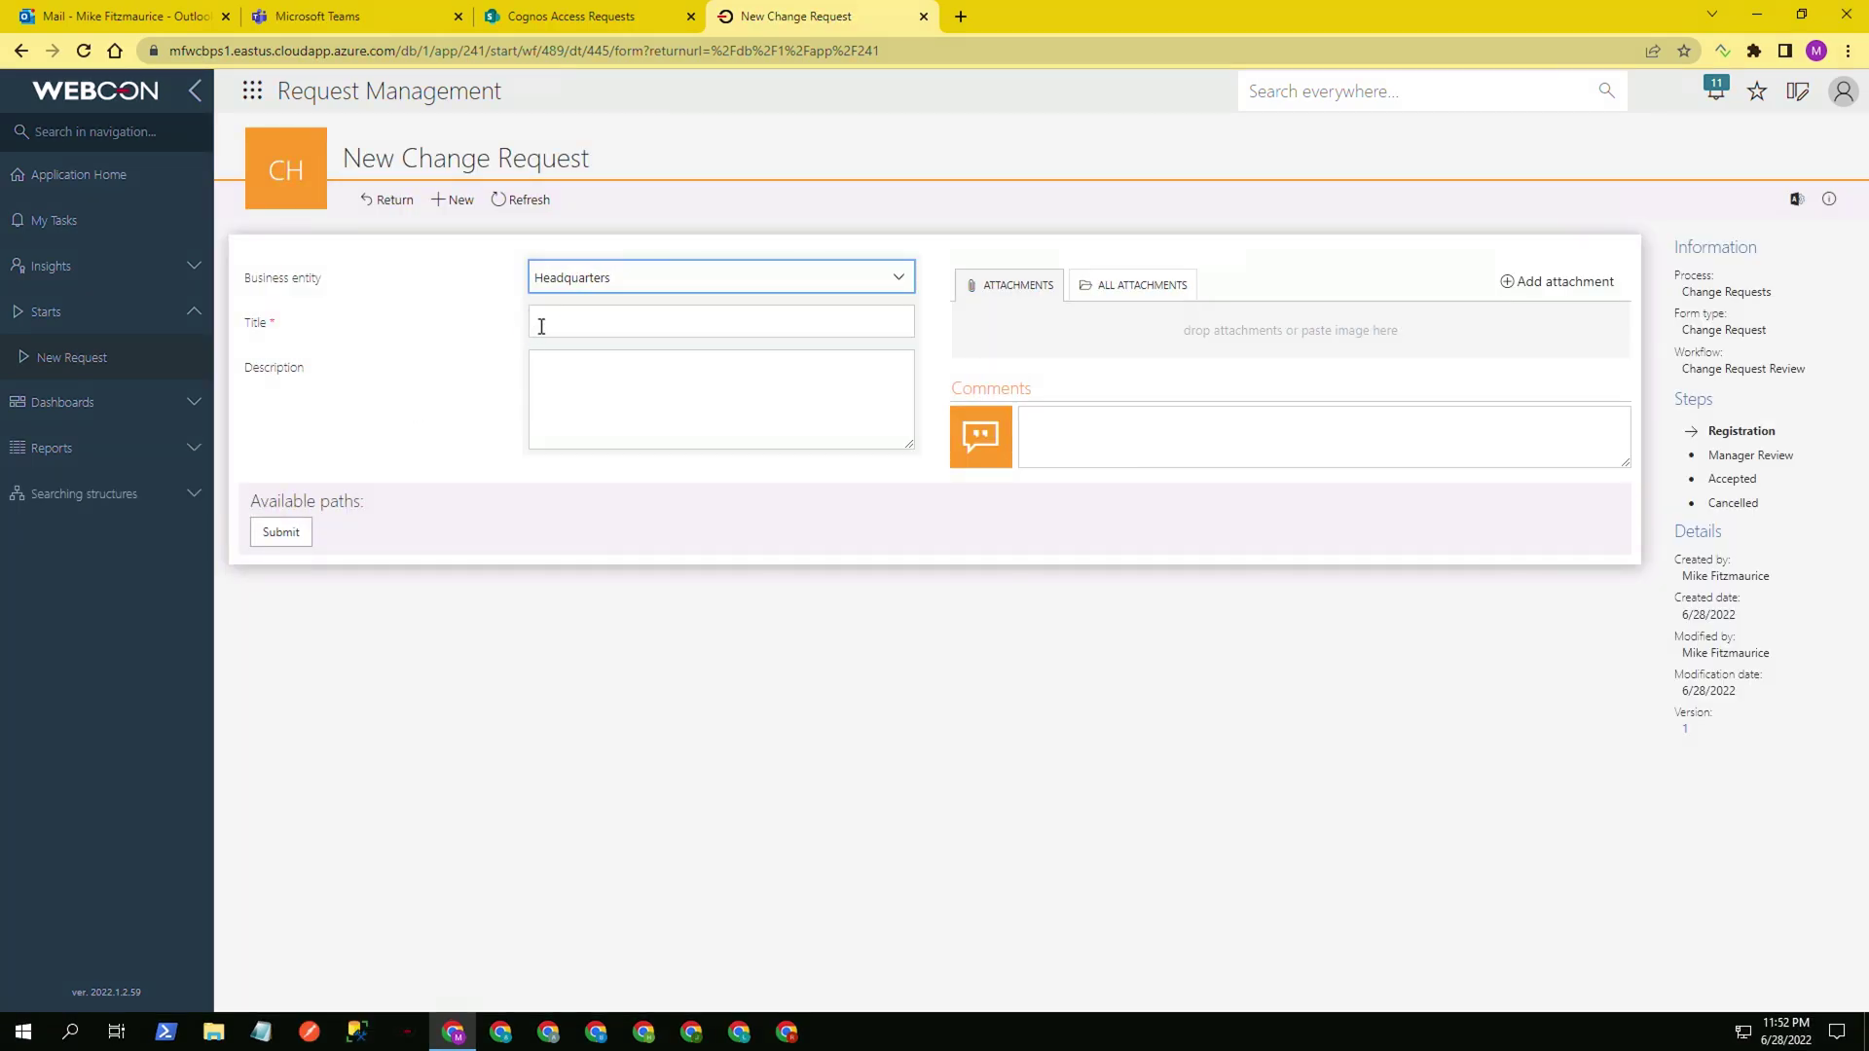
click(541, 326)
text(Taint the chairs red)
click(606, 377)
text(It'd look nice.)
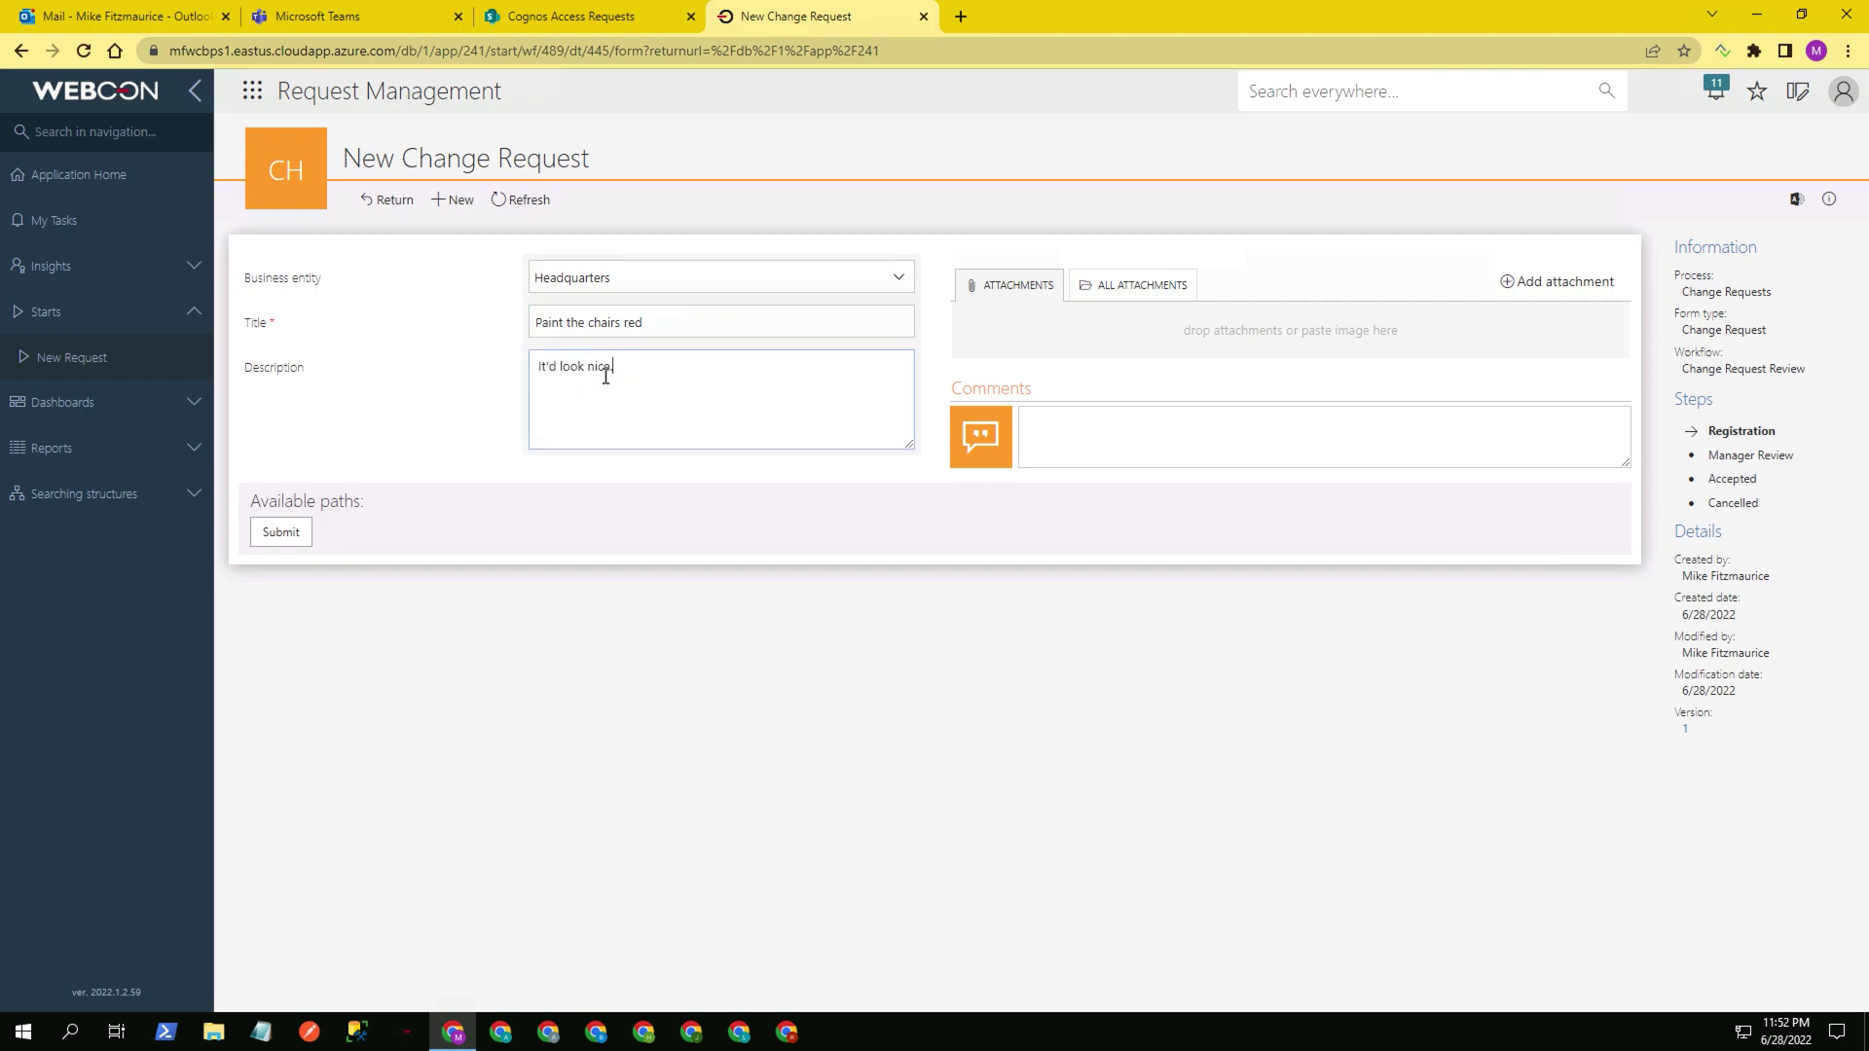
click(285, 534)
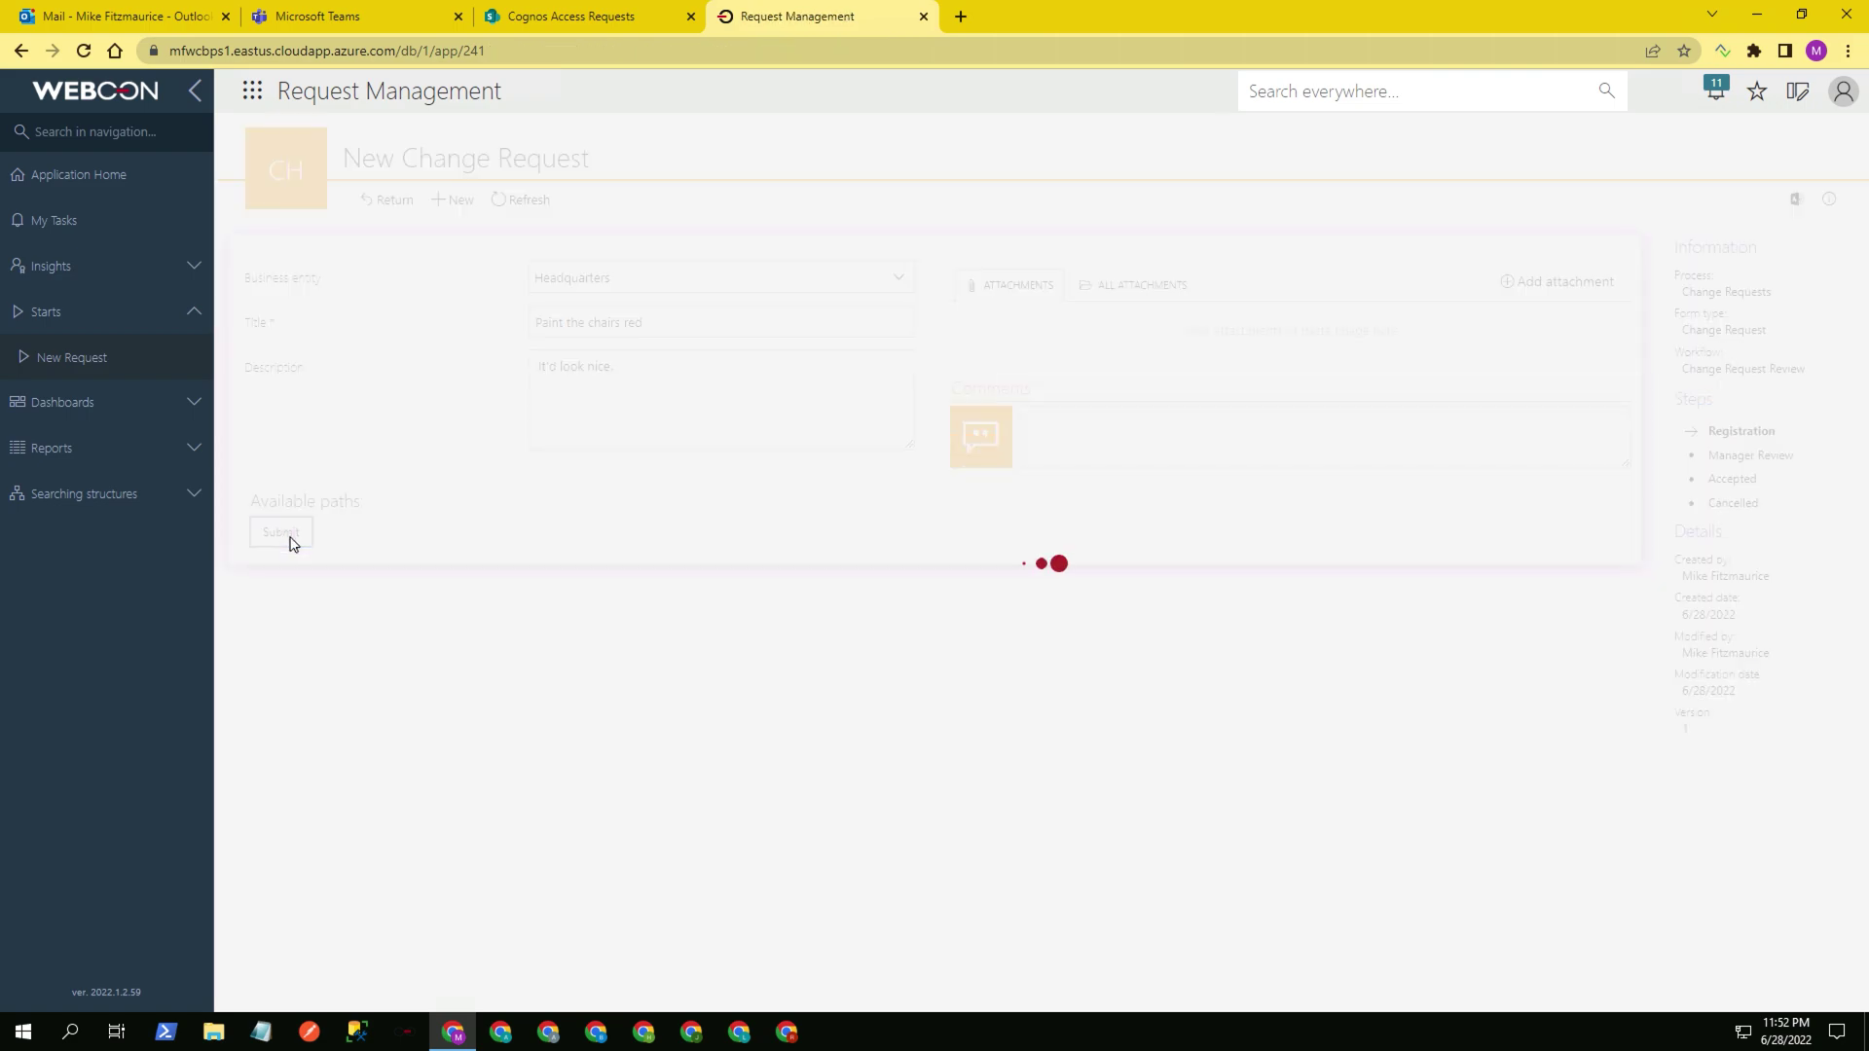
click(307, 625)
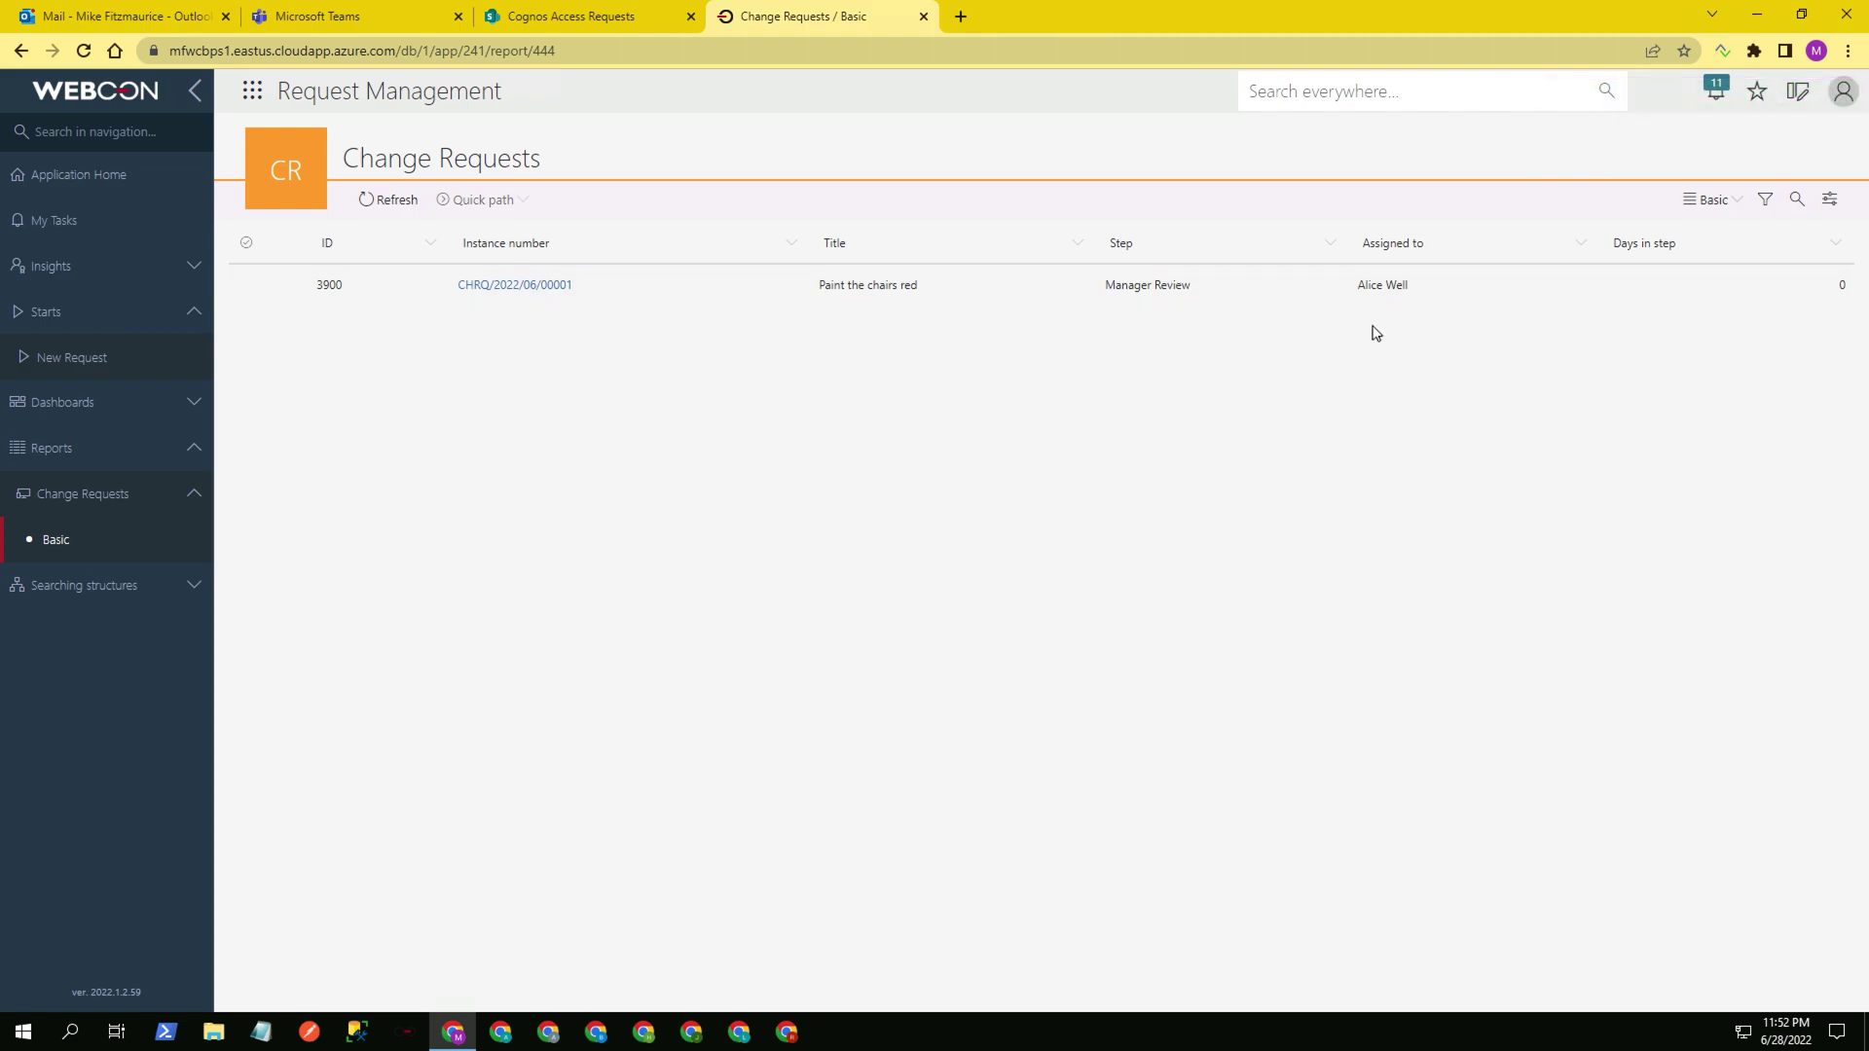
Switch to the approver's Outlook inbox and open the WEBCON BPS task email
key(alt+Tab)
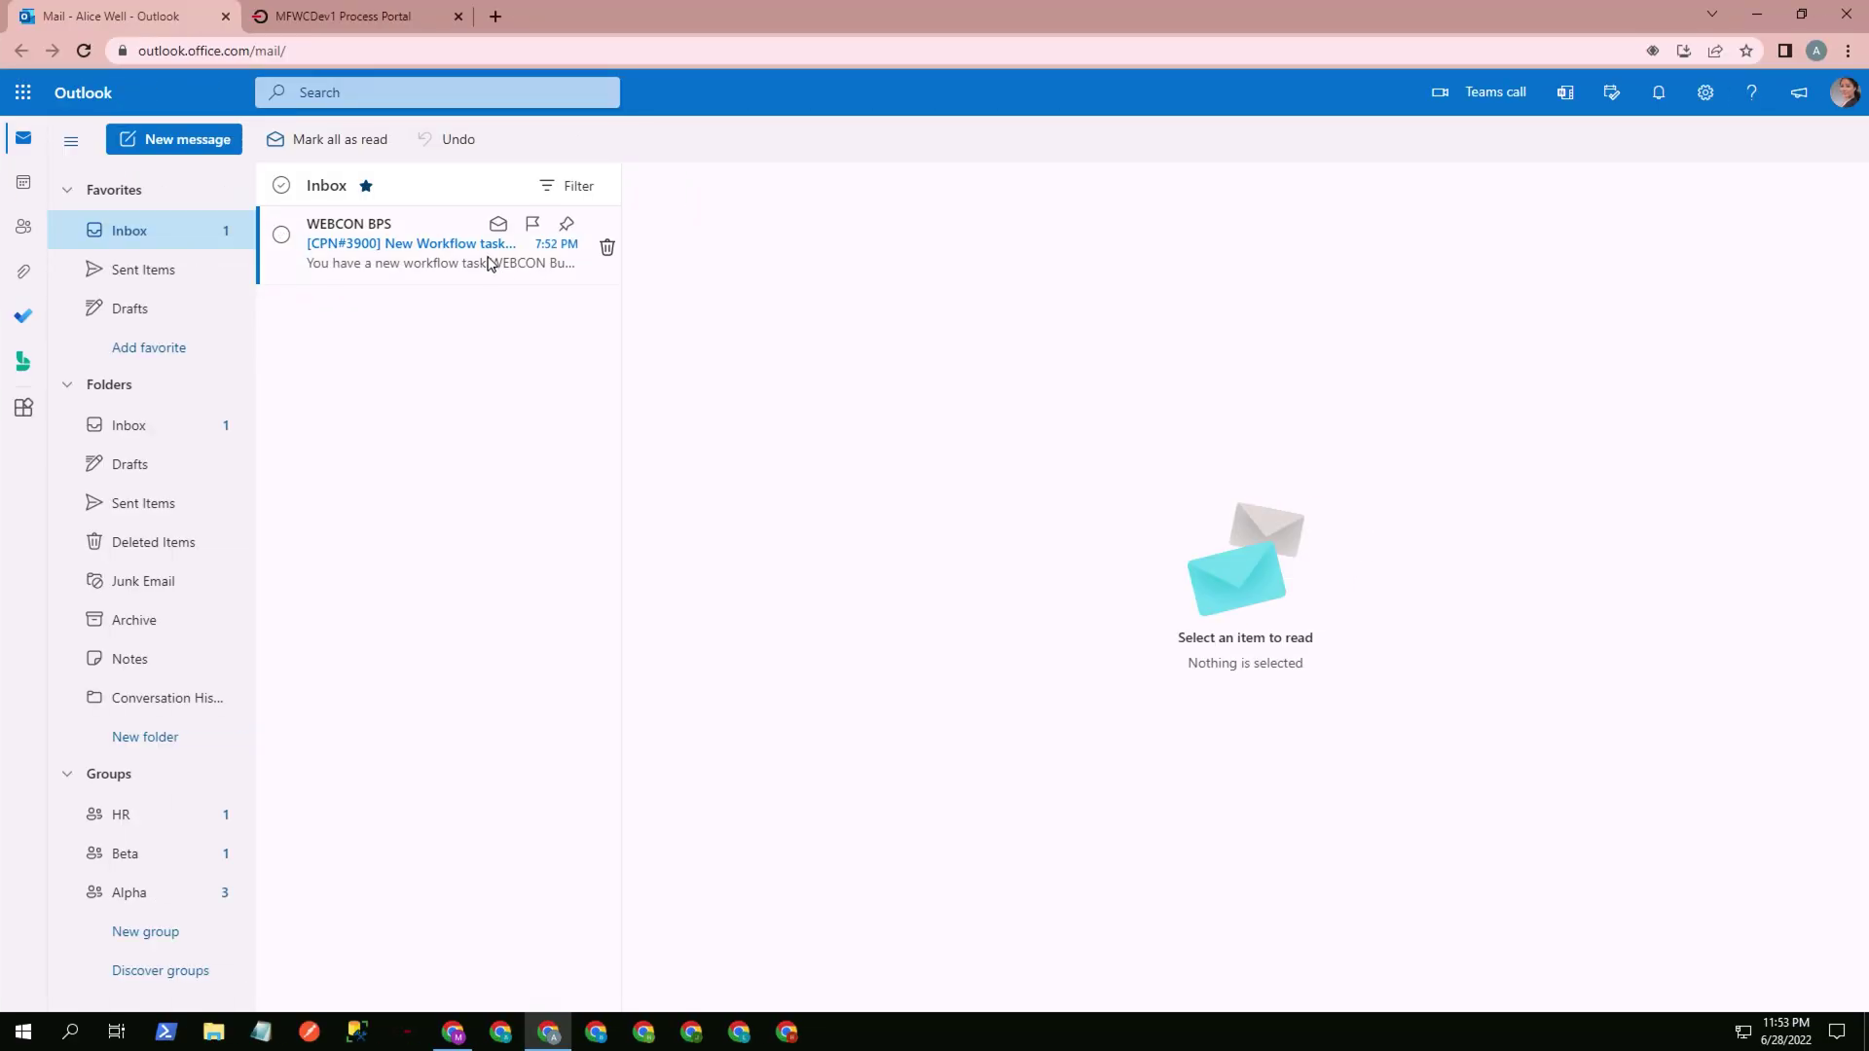
click(490, 263)
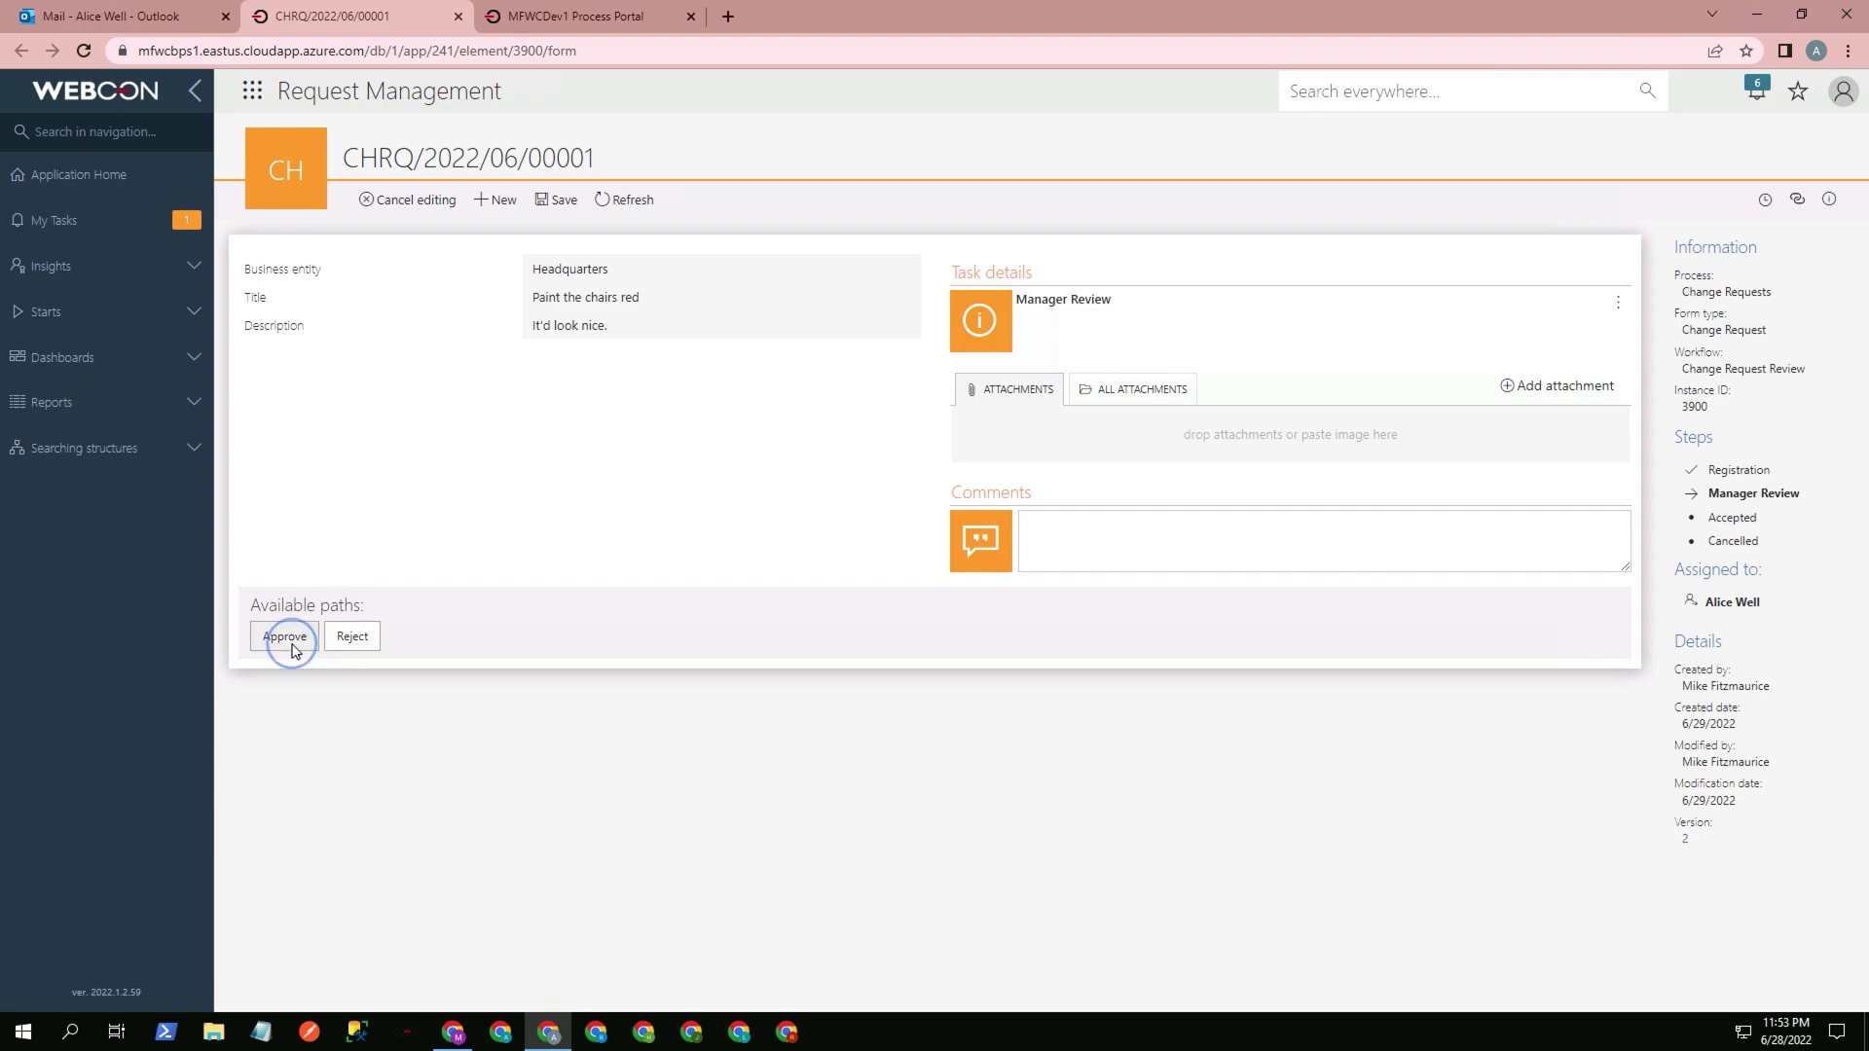
Approve the request, then reopen it from the refreshed report to view its version history
click(292, 646)
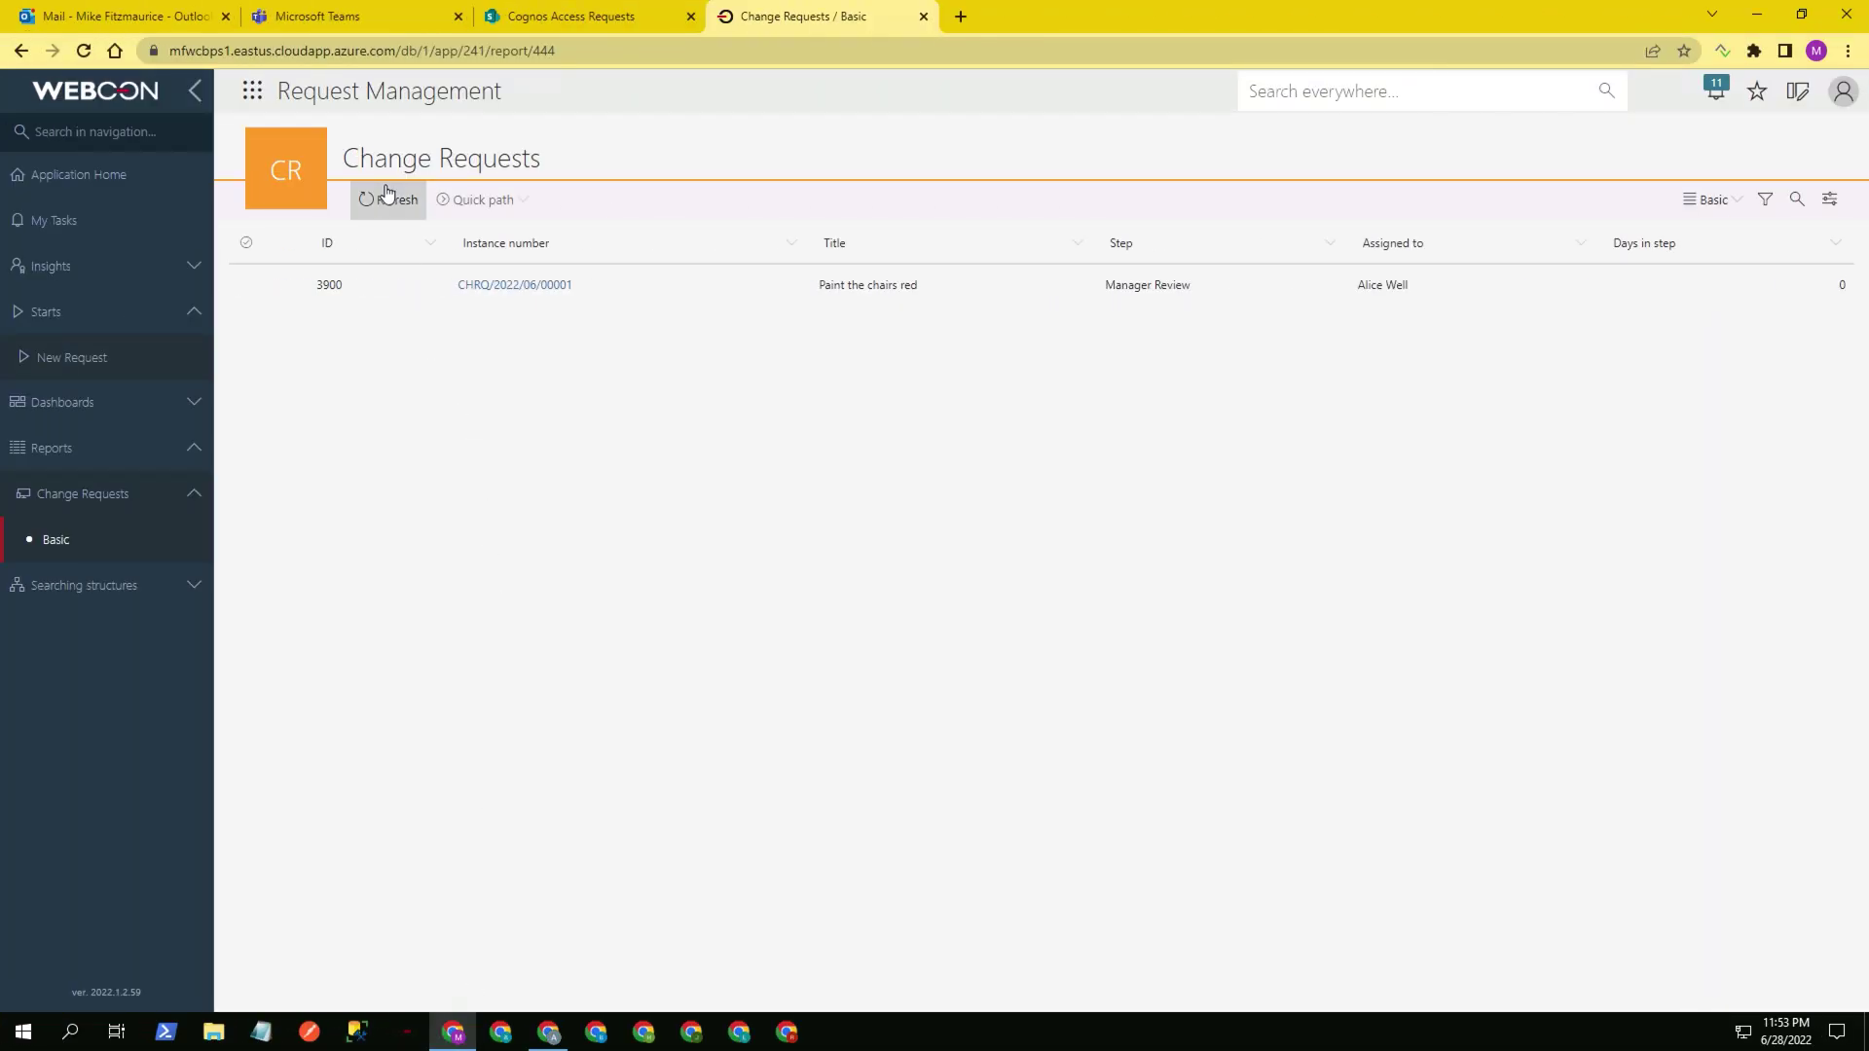
click(387, 202)
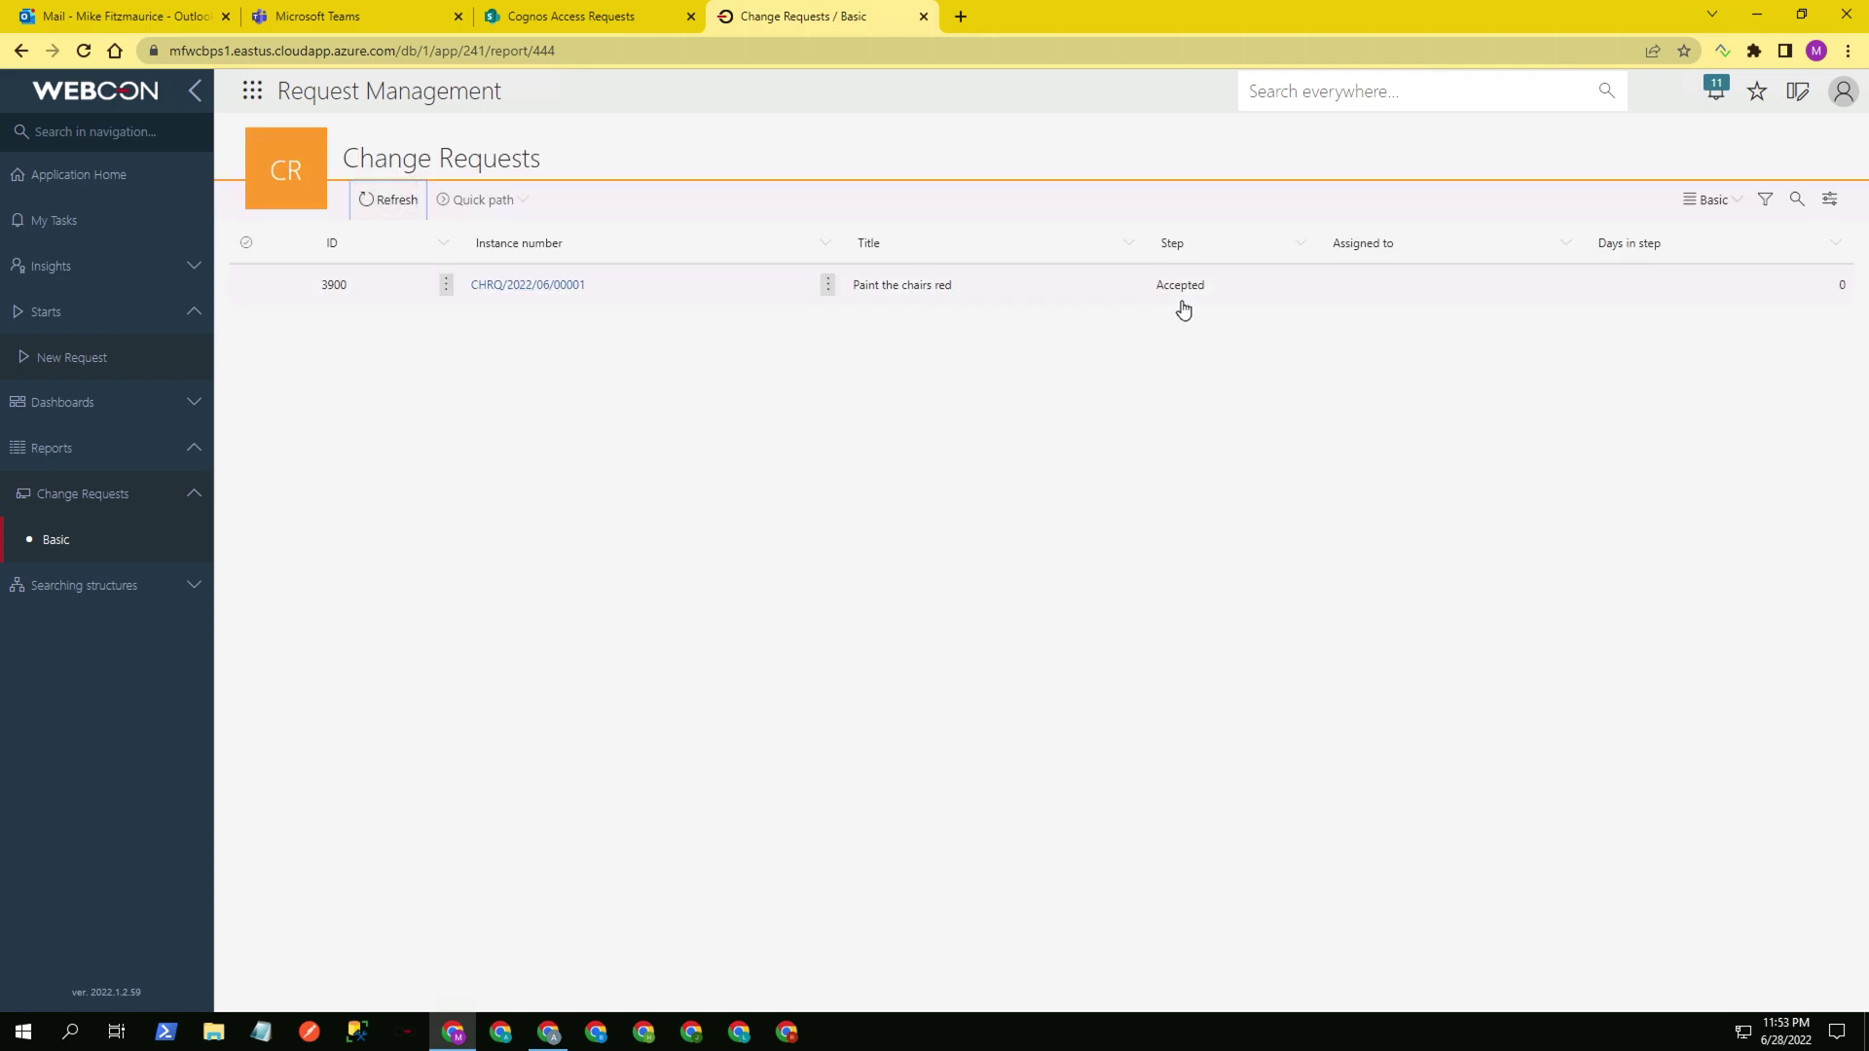
click(561, 288)
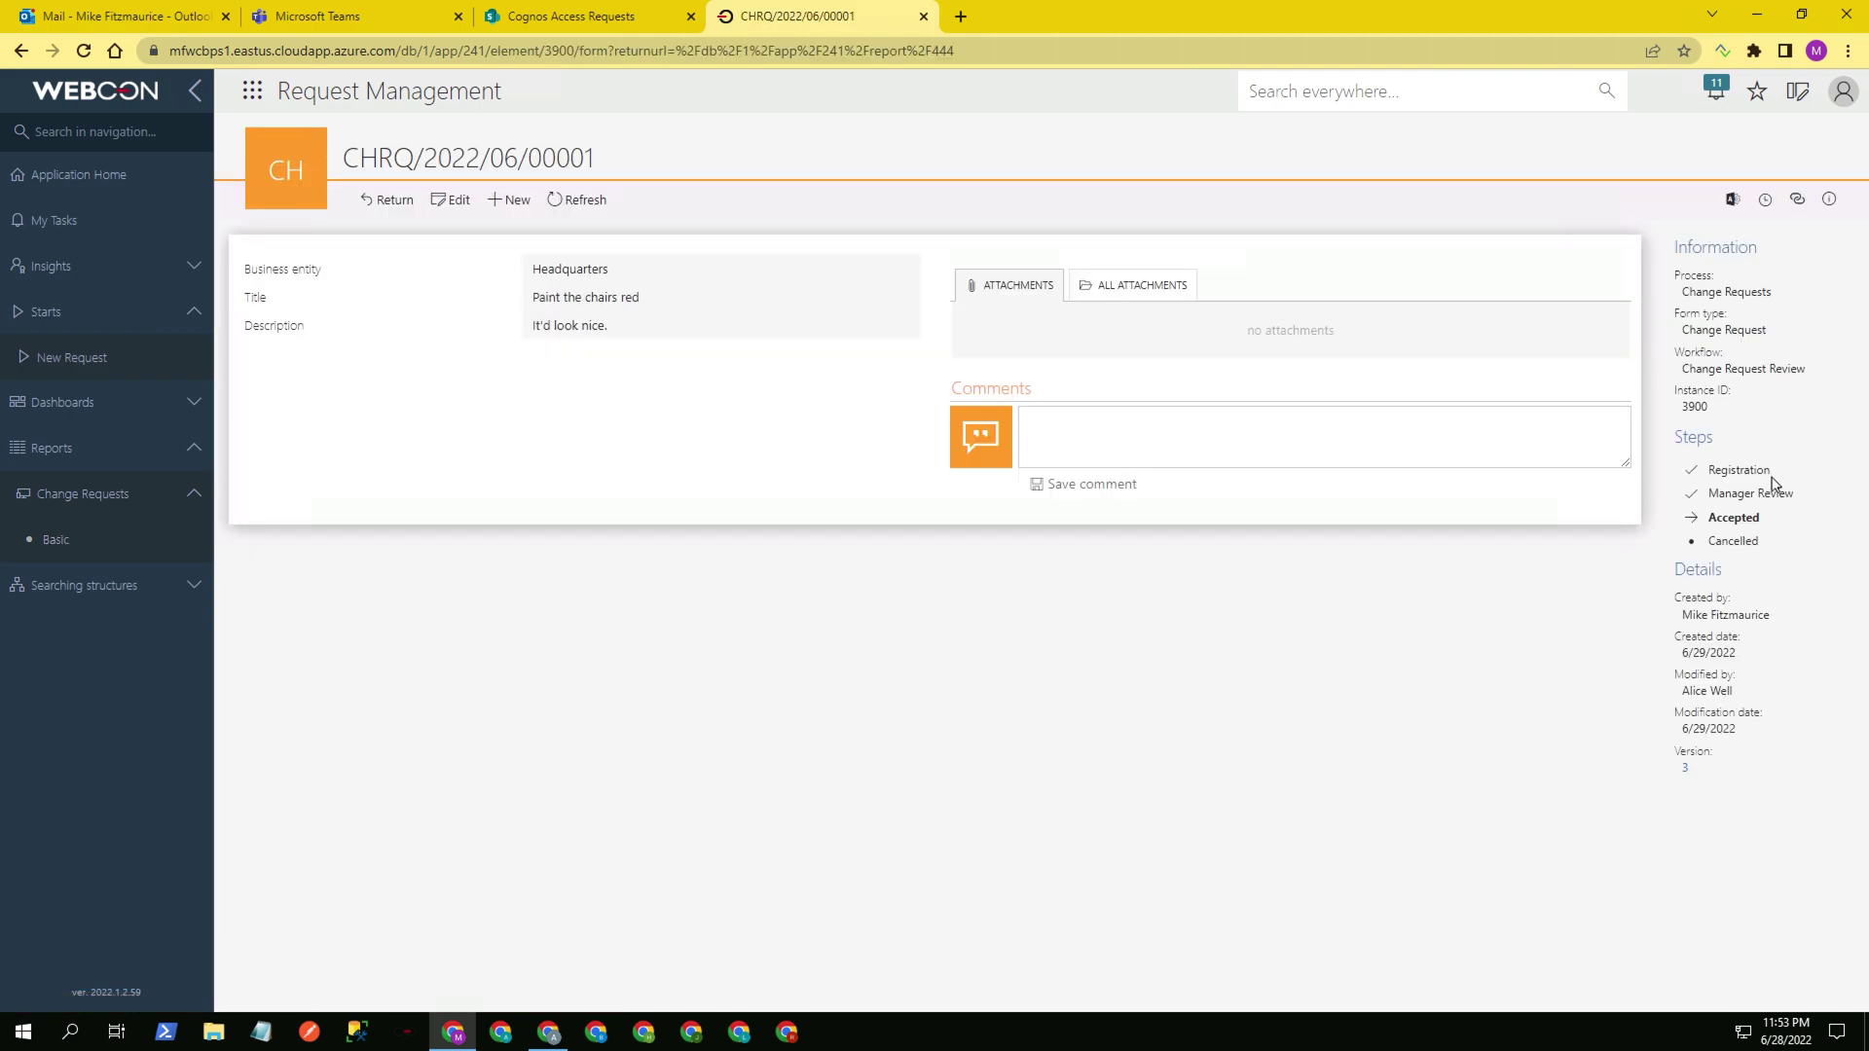
click(1763, 205)
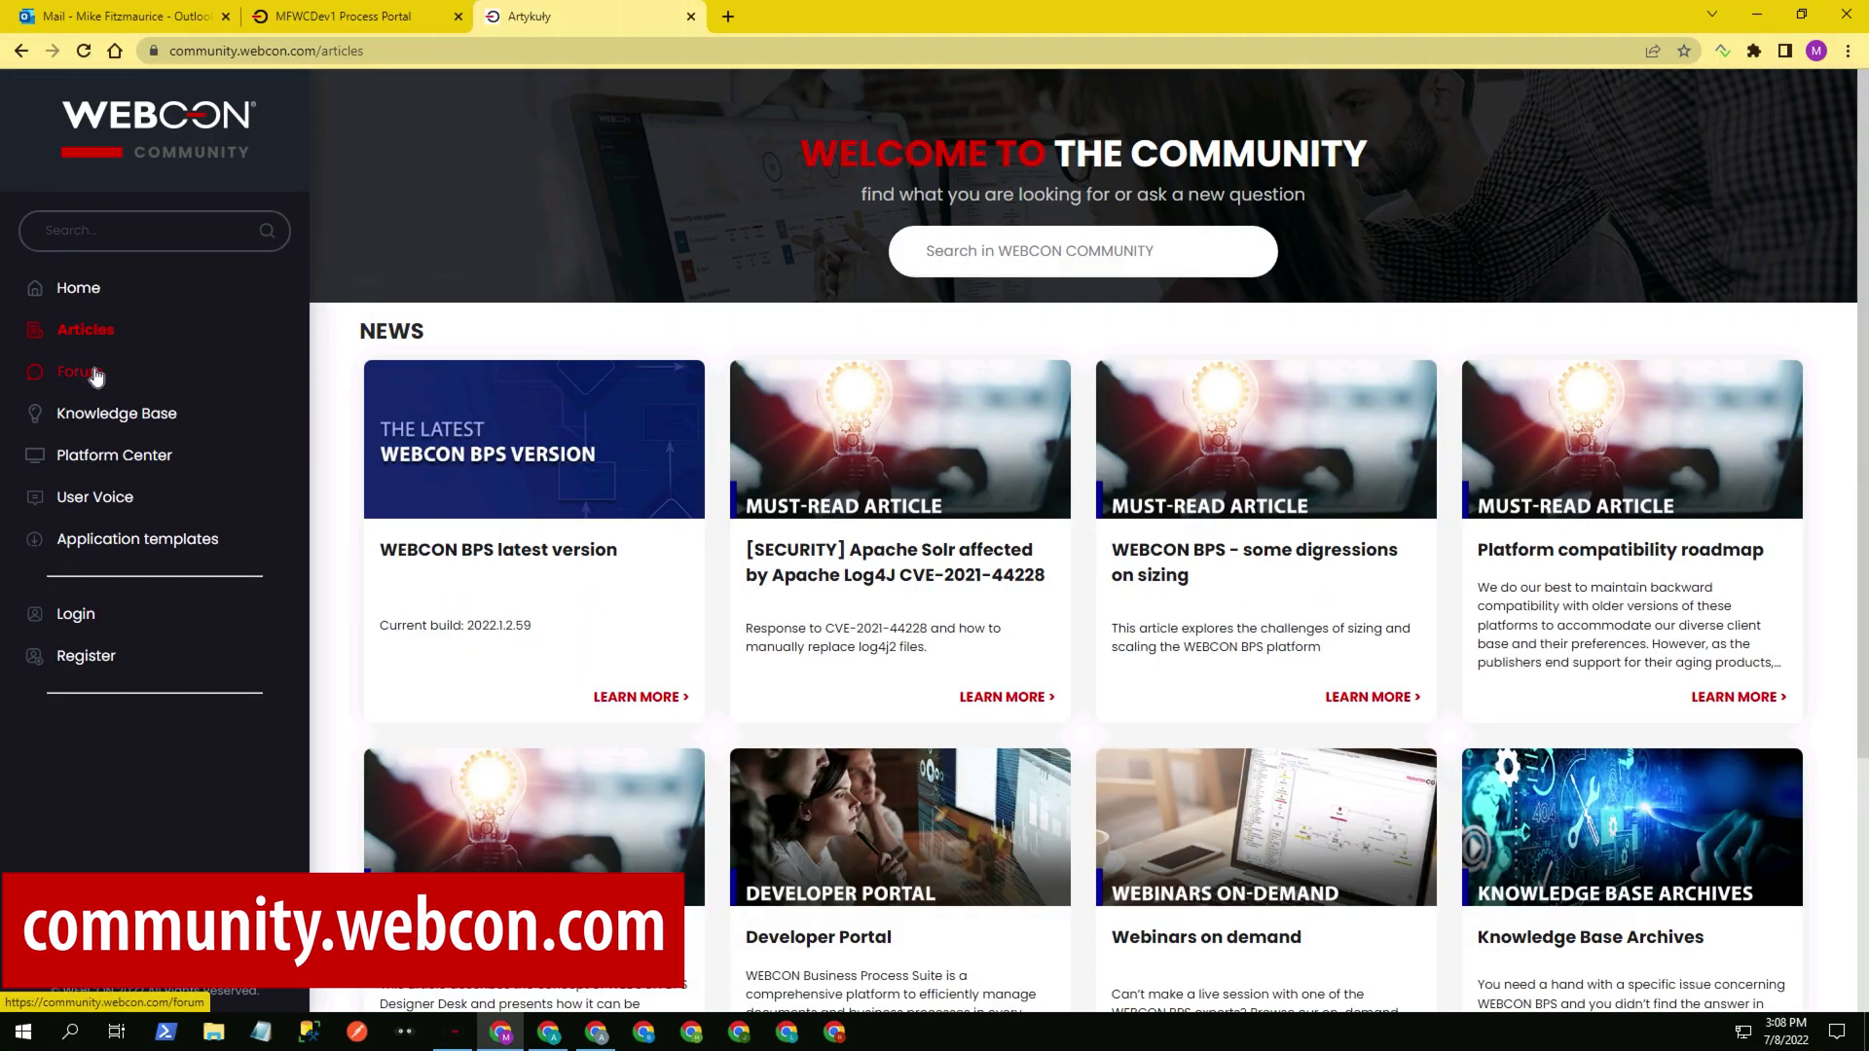
Browse the Community's Forum, Knowledge Base, Platform Center, User Voice and Application templates pages
click(93, 375)
click(113, 422)
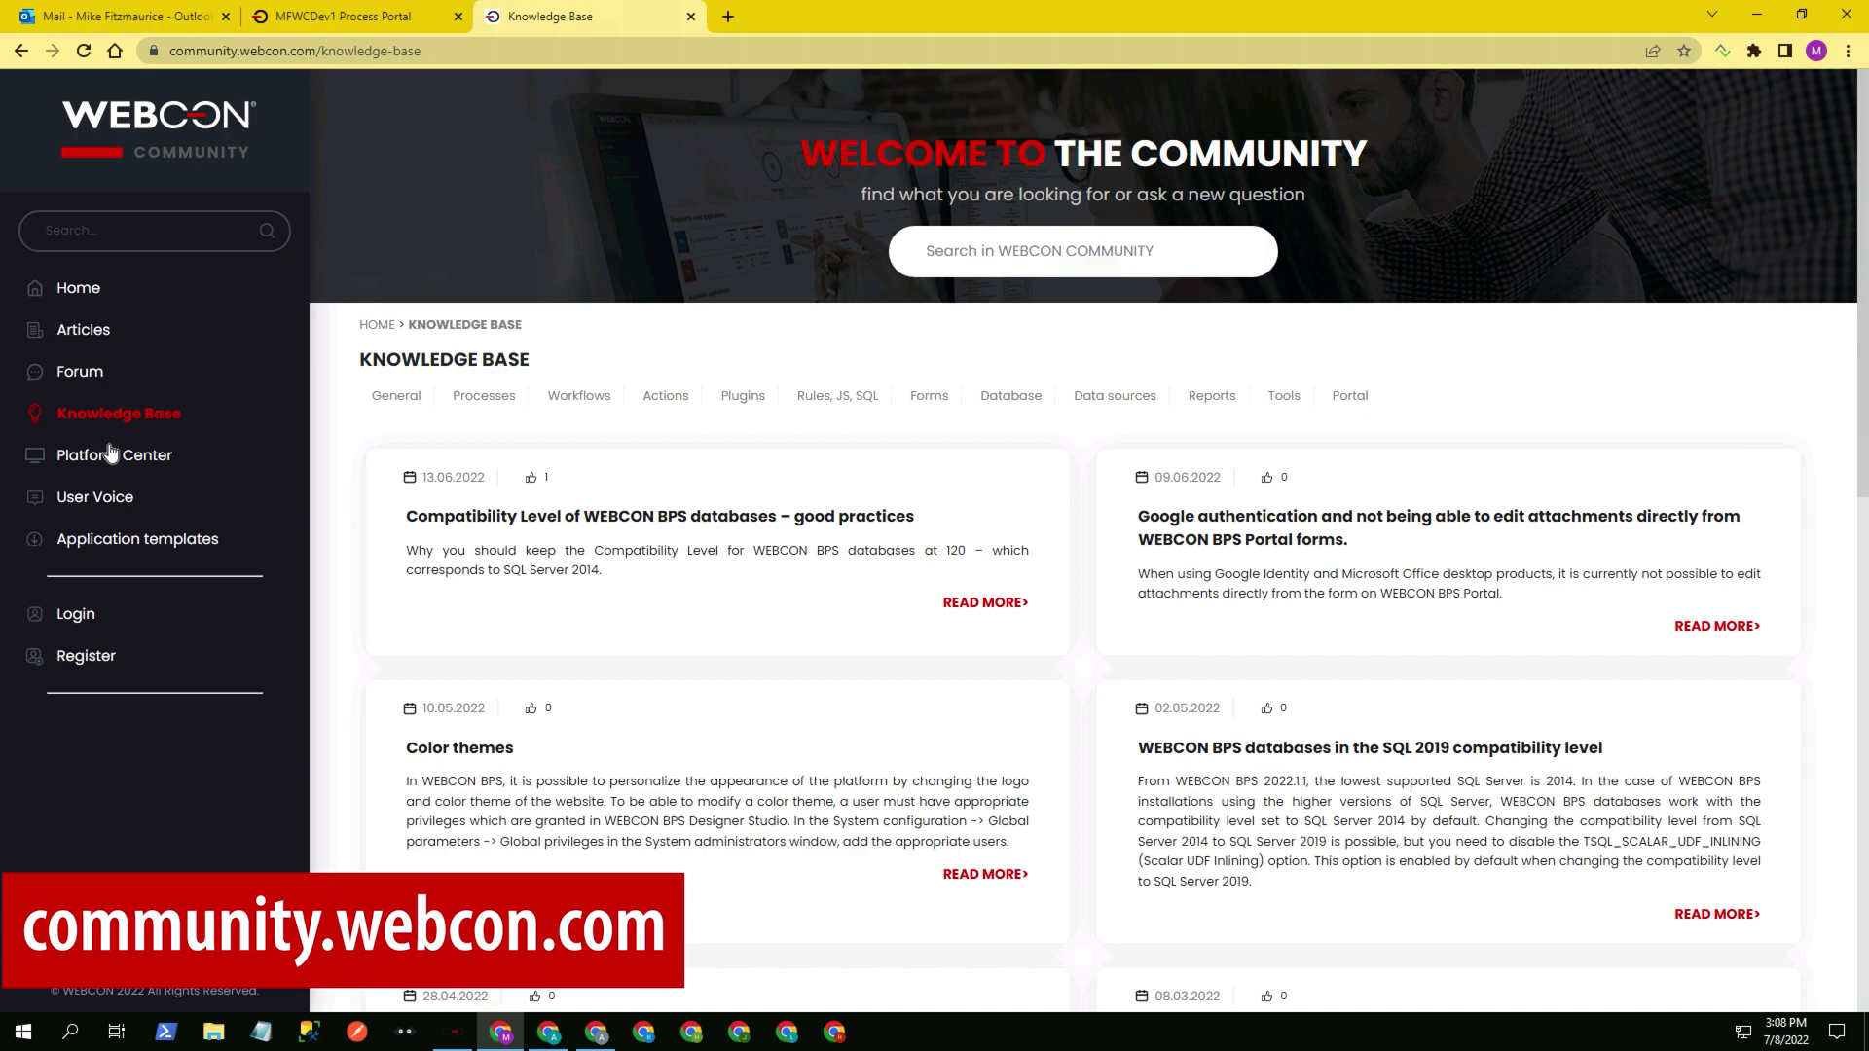
click(110, 457)
click(115, 494)
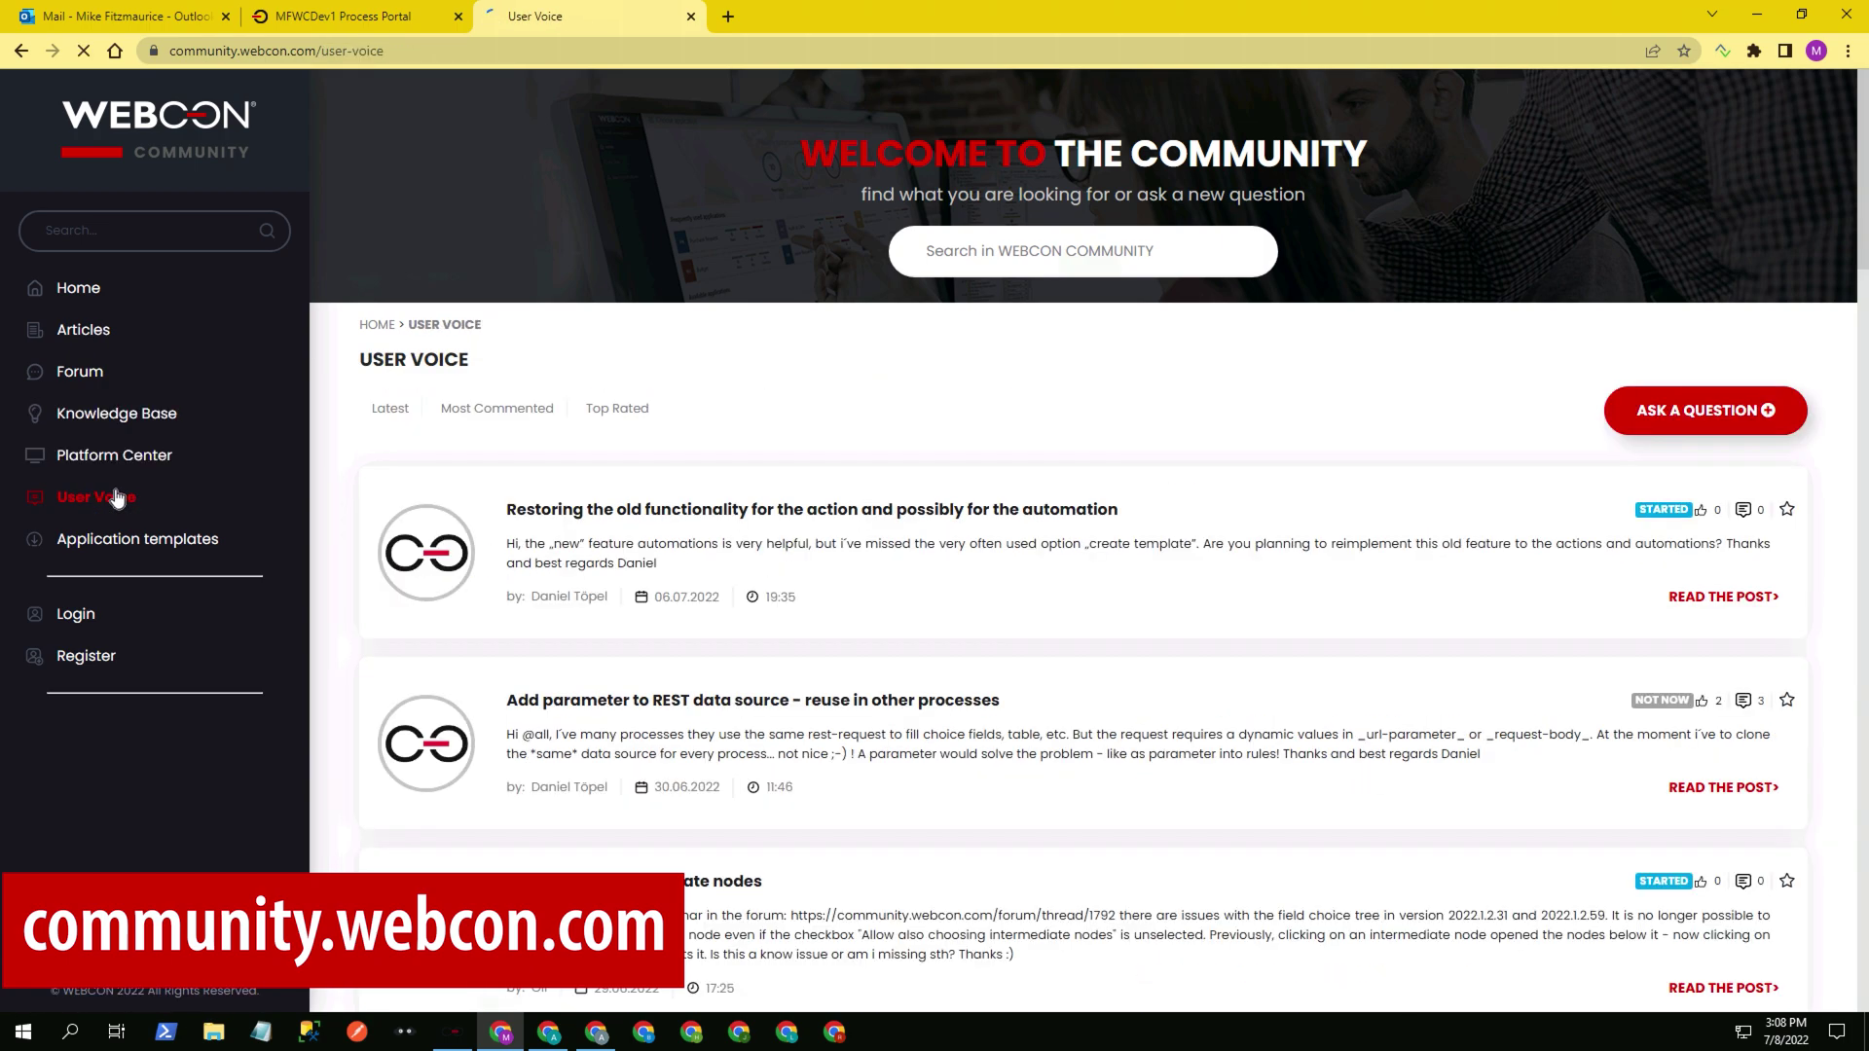
click(123, 541)
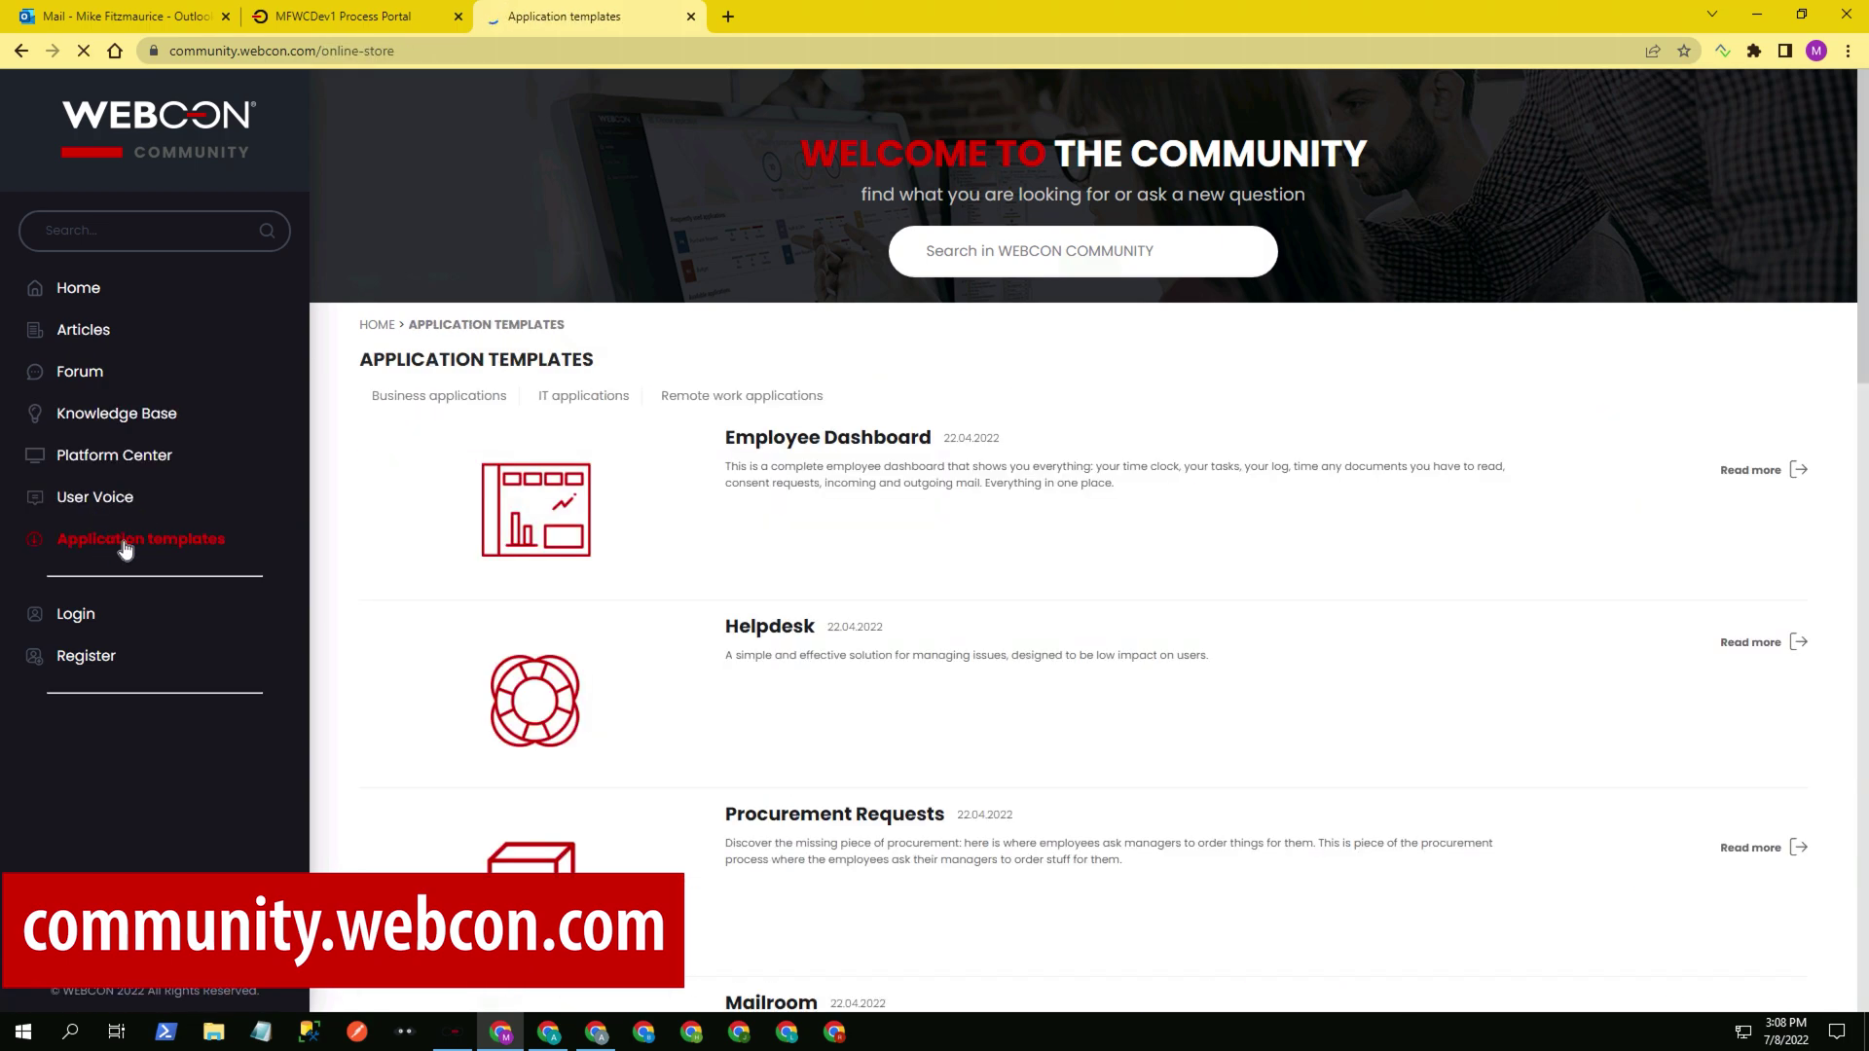